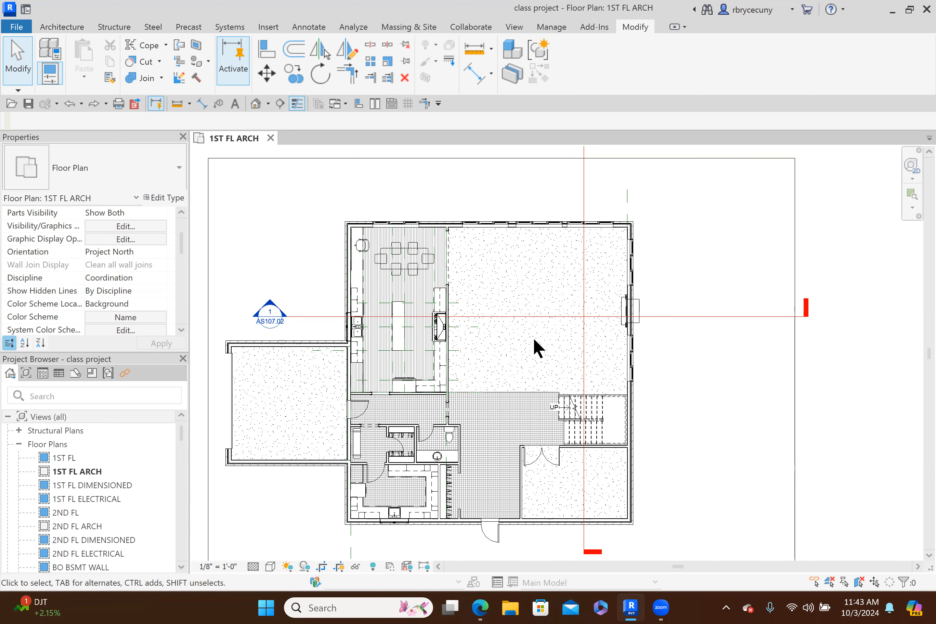
Examine the 1ST FL ARCH floor plan around the dining area and the large adjoining room
scroll(510, 250, up, 2)
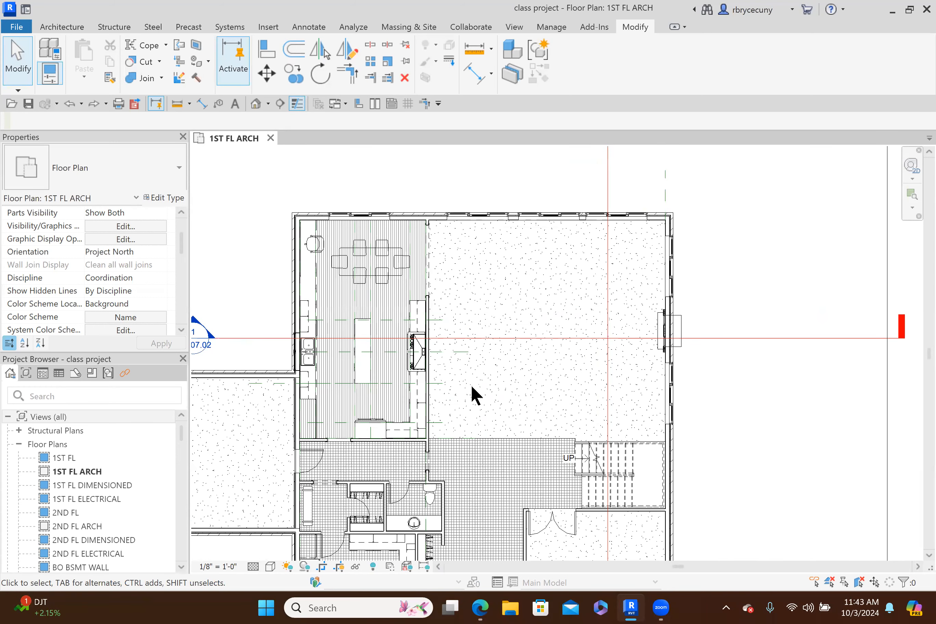
scroll(592, 389, down, 2)
middle_drag(578, 346, 558, 307)
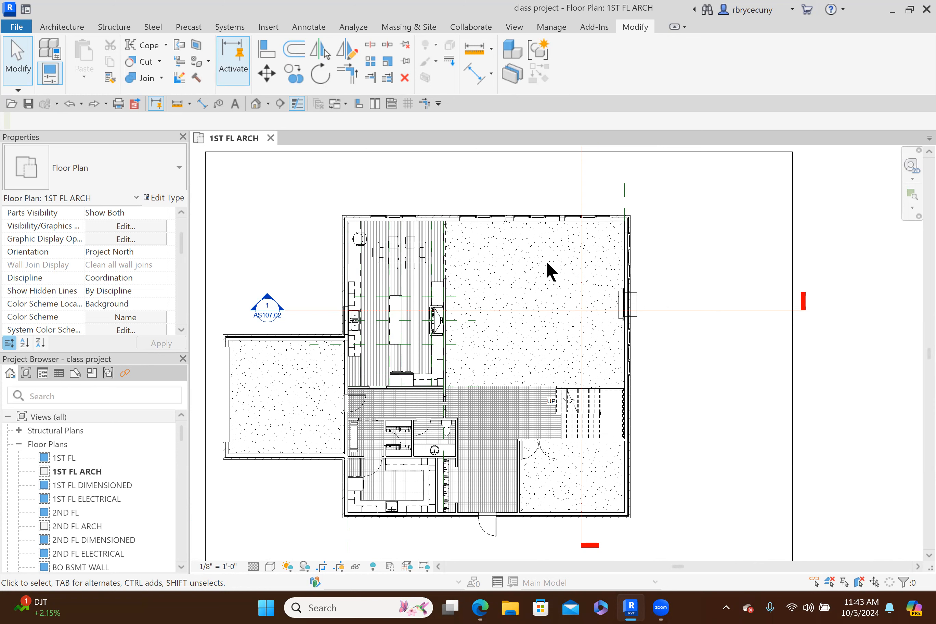
scroll(421, 210, up, 1)
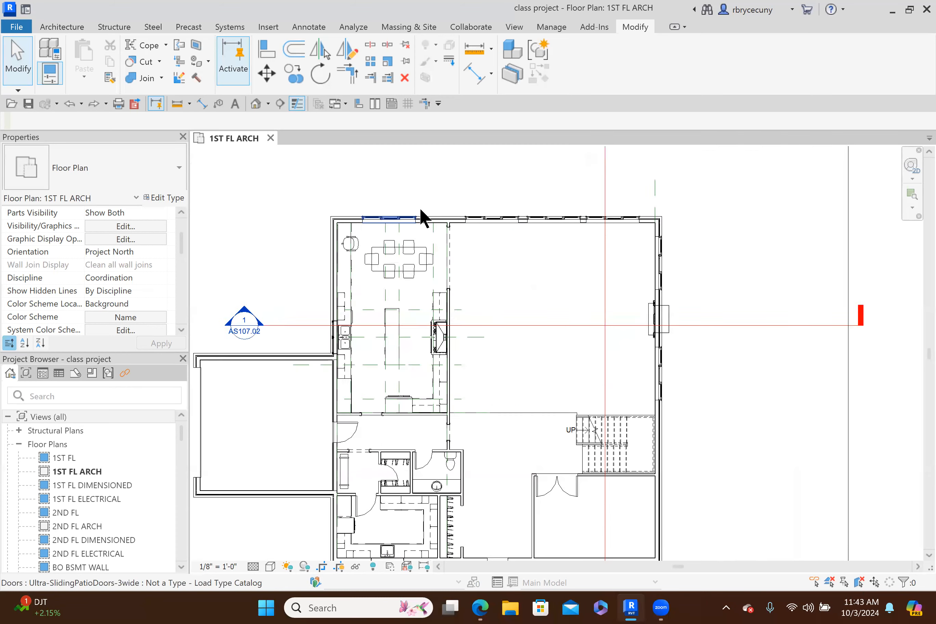
scroll(421, 210, up, 1)
scroll(559, 281, up, 2)
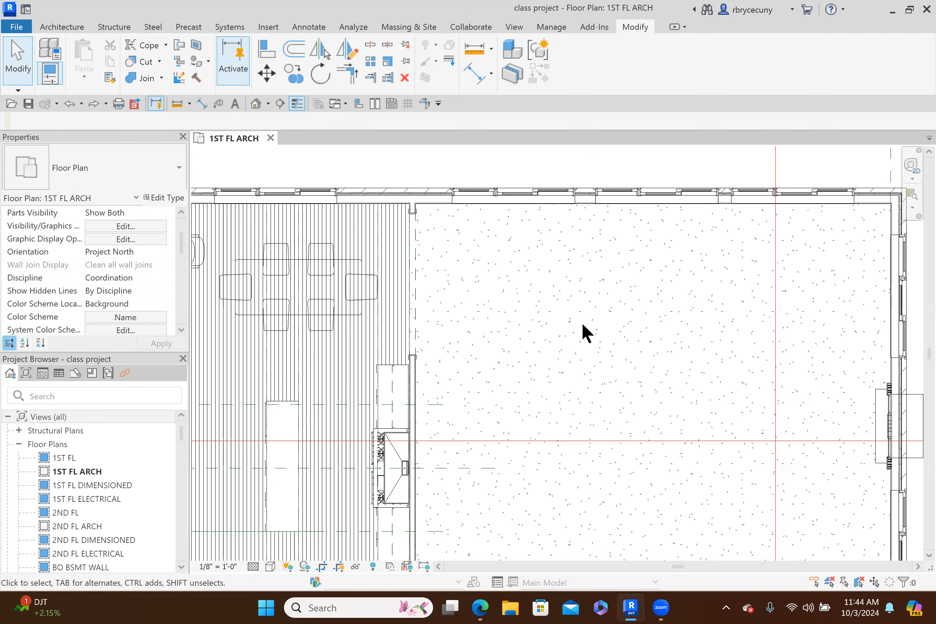
scroll(583, 324, down, 4)
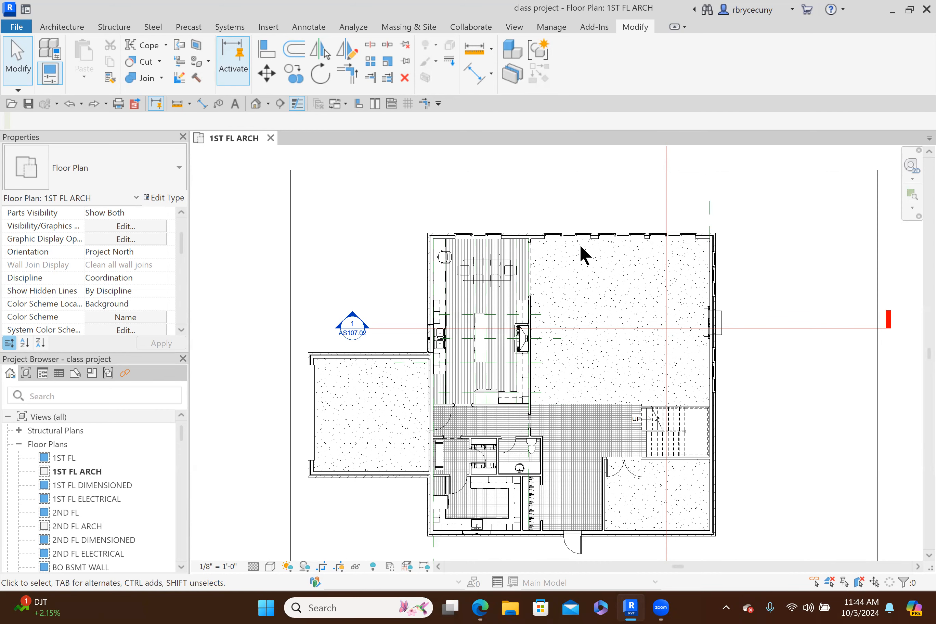
Examine how the three-wide sliding patio door's frame sits in the brick exterior wall beside the dining area
scroll(480, 242, up, 3)
scroll(473, 246, up, 3)
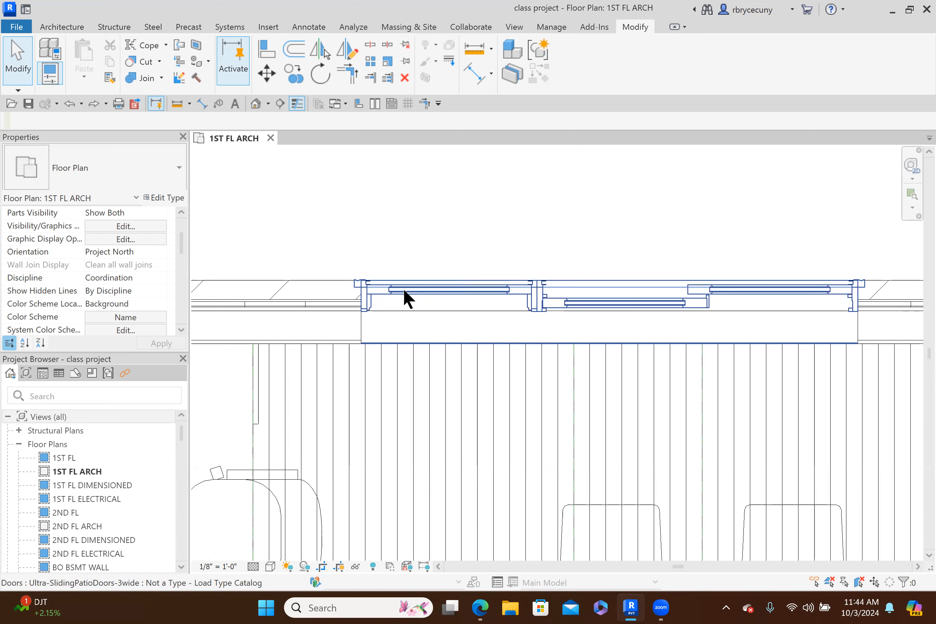
scroll(343, 284, up, 3)
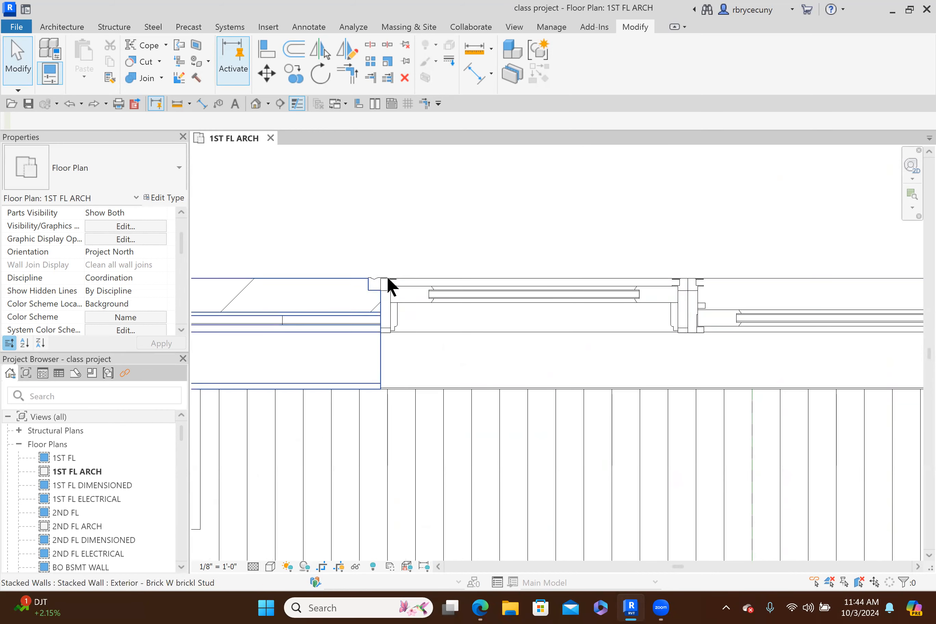
scroll(379, 289, up, 2)
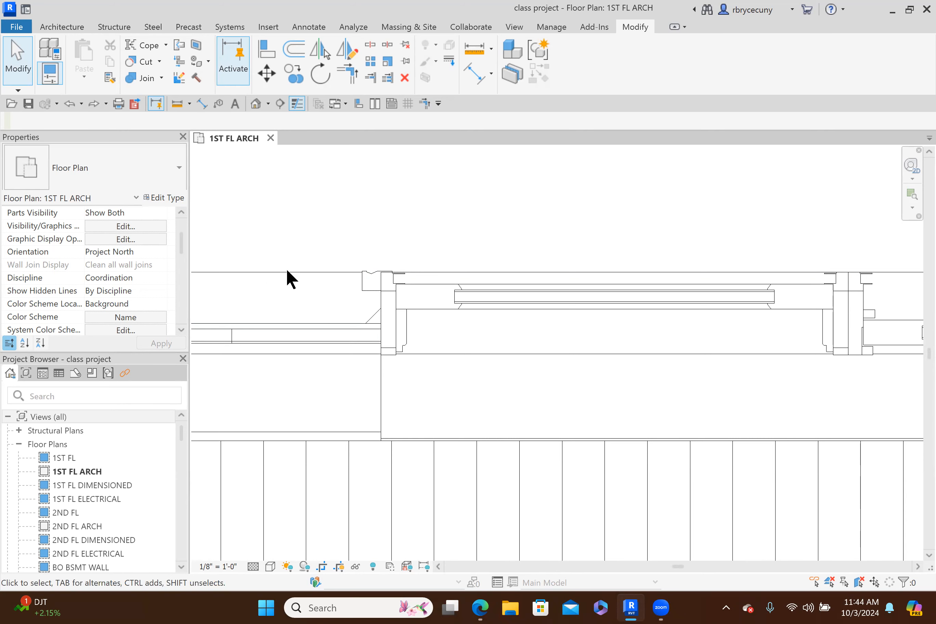
scroll(284, 272, down, 2)
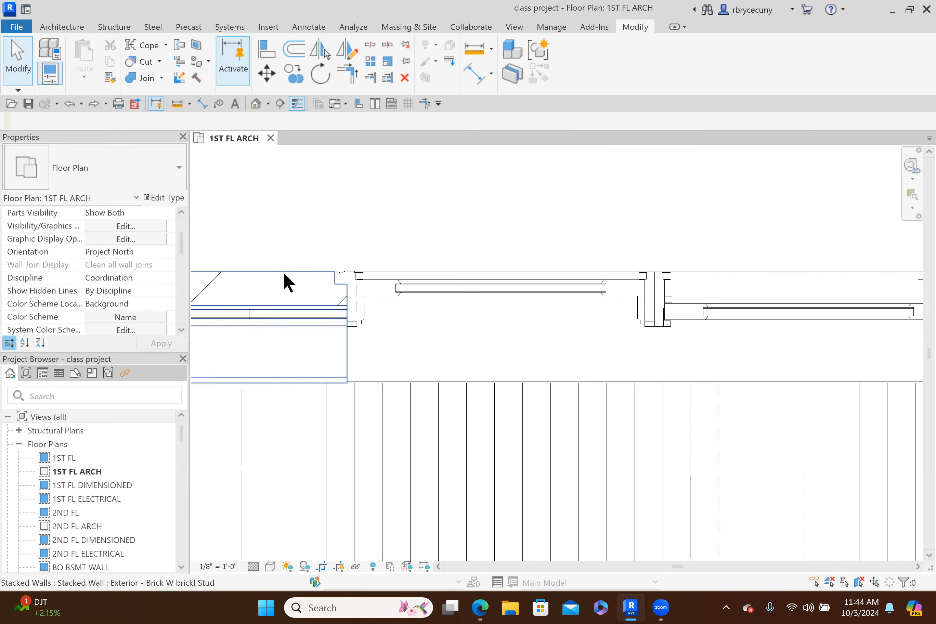
scroll(284, 274, up, 1)
scroll(285, 273, up, 3)
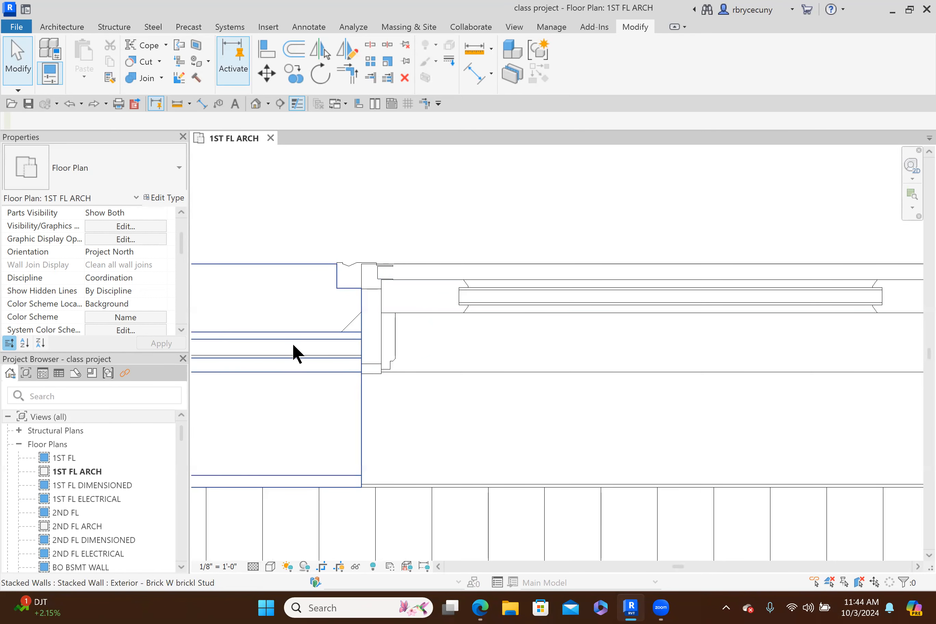
scroll(322, 405, down, 2)
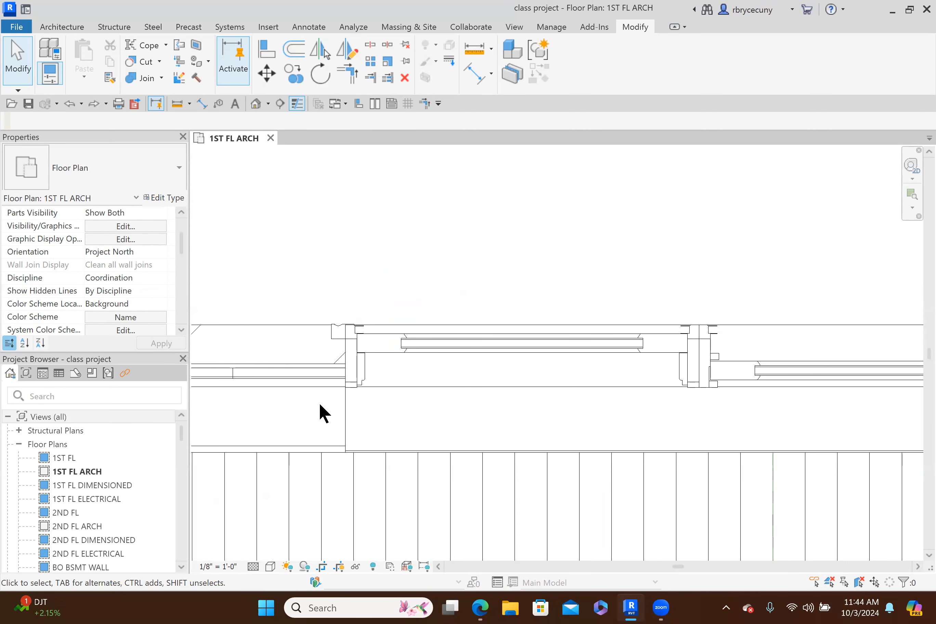
middle_drag(325, 420, 337, 390)
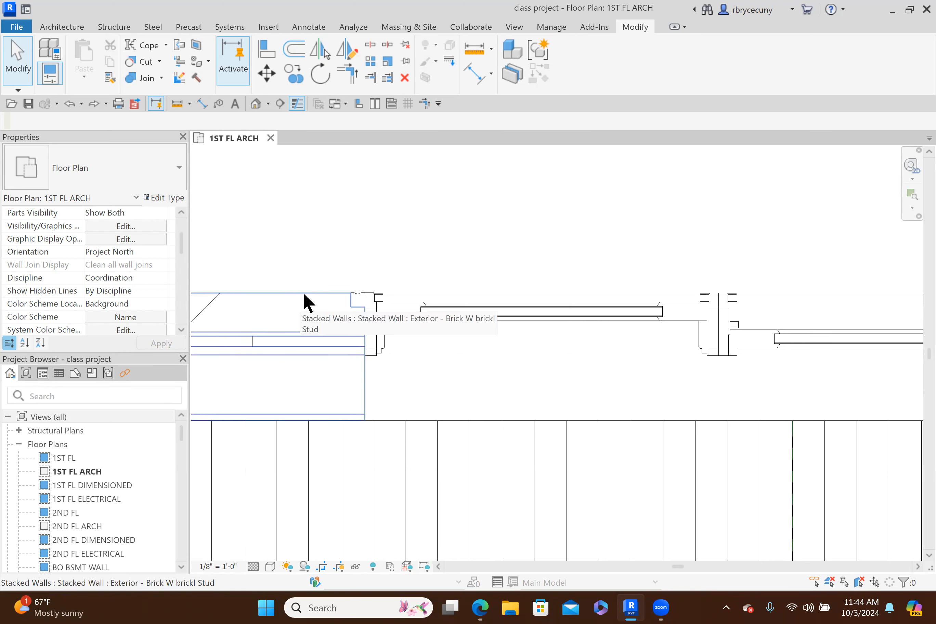
scroll(341, 310, up, 4)
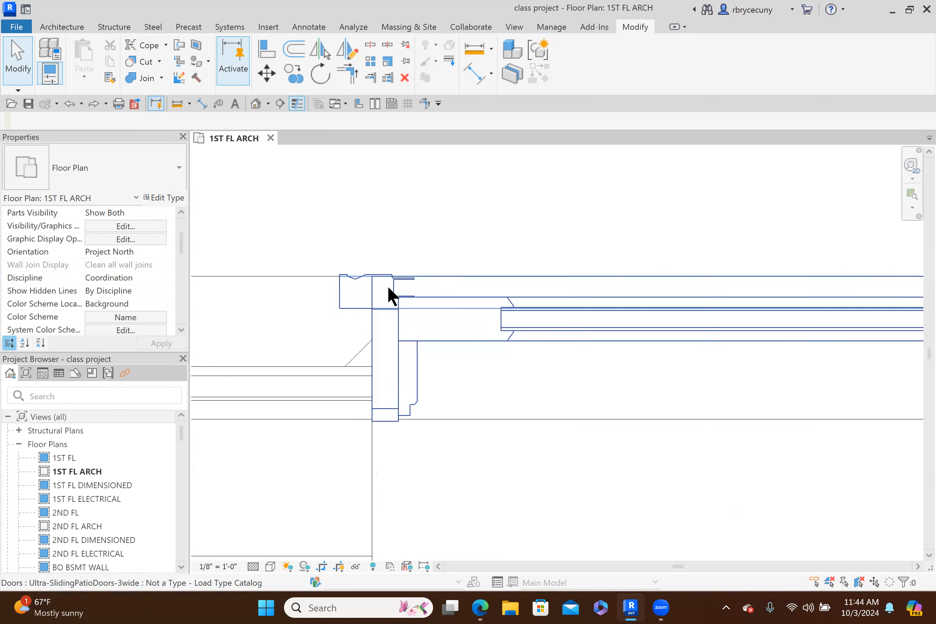
scroll(453, 314, down, 3)
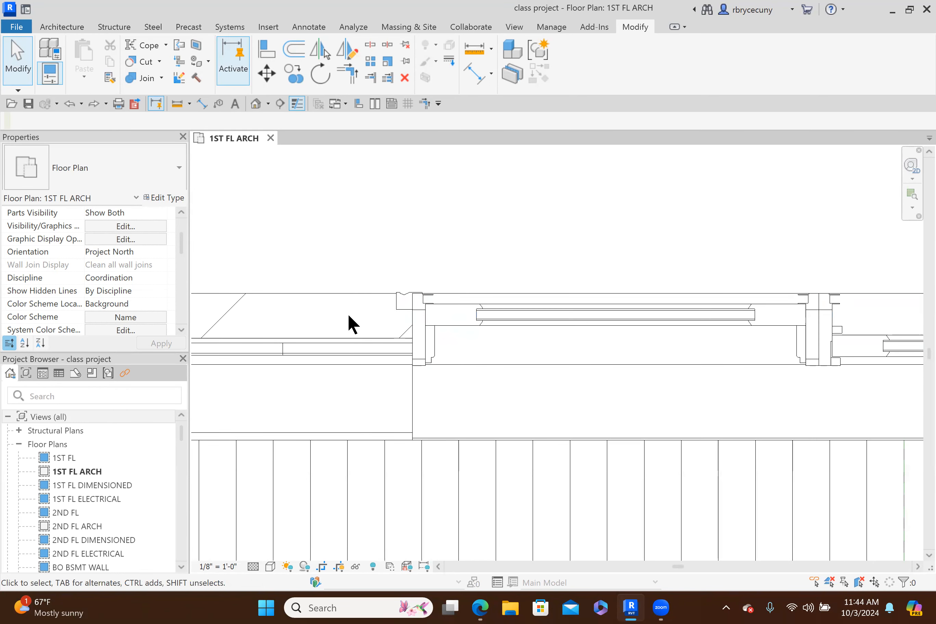
scroll(421, 318, up, 1)
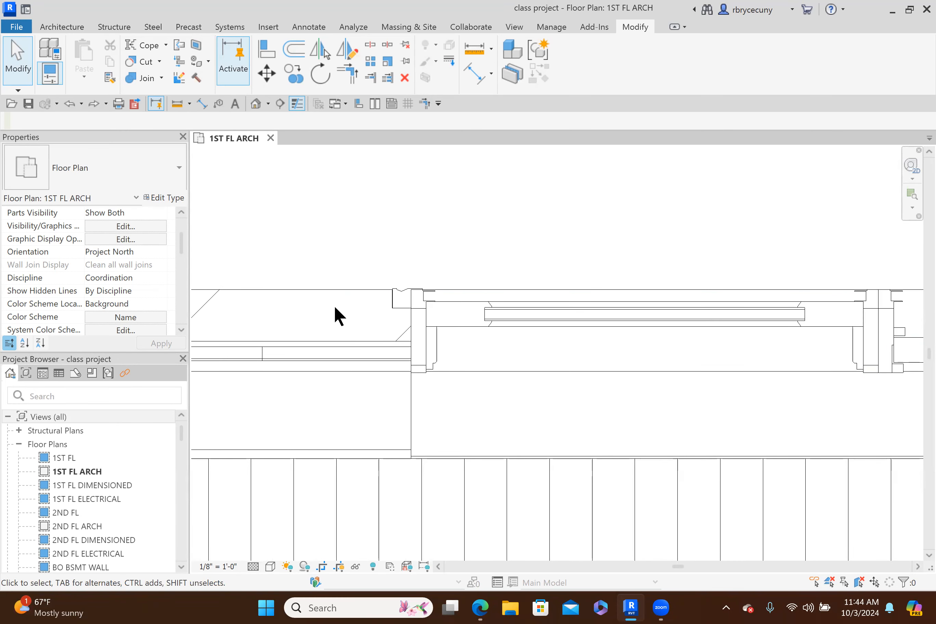
Set the inset of the dining area's three-wide sliding patio door to 4"
click(454, 304)
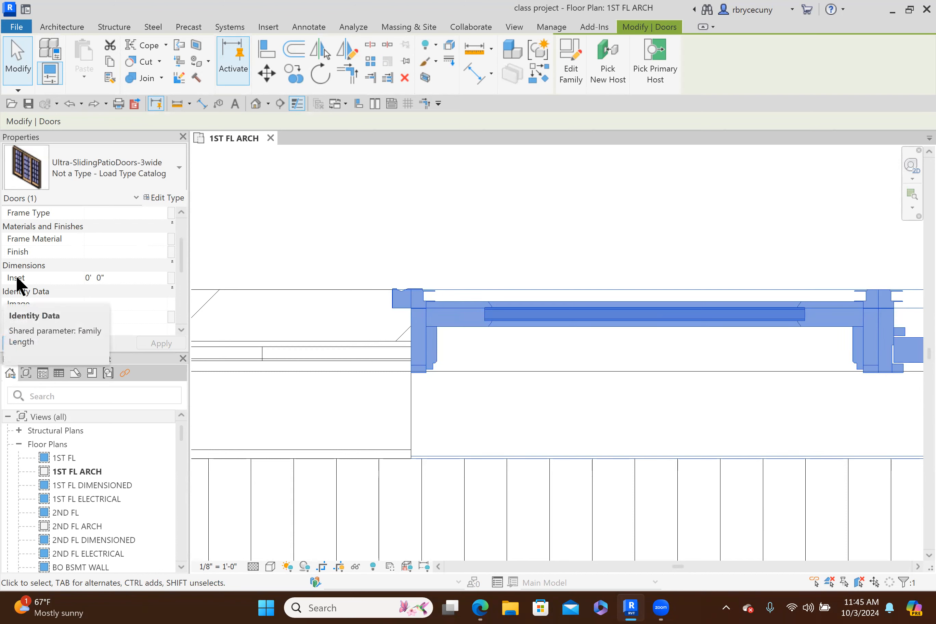
click(119, 278)
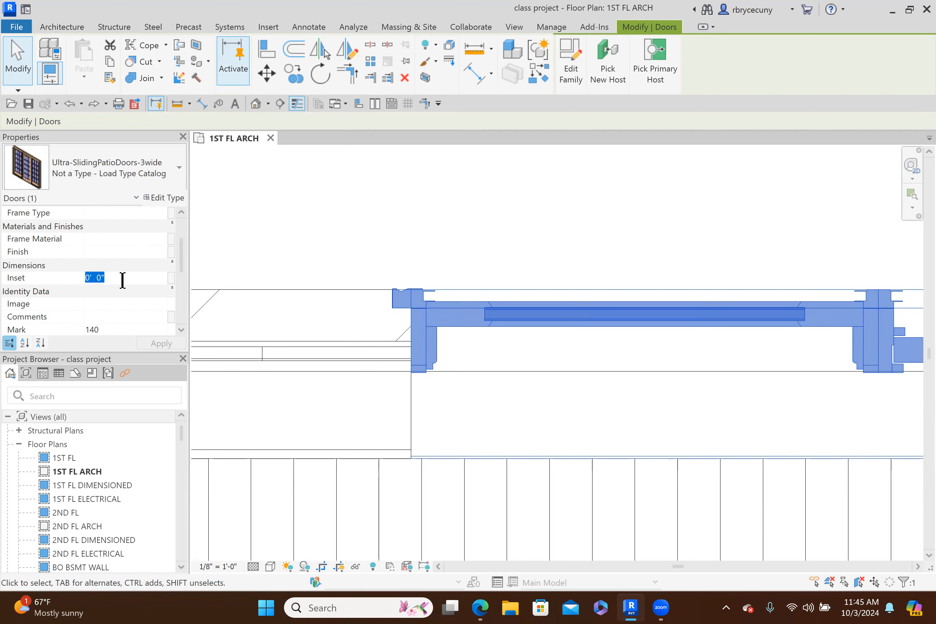
text(4)
click(153, 343)
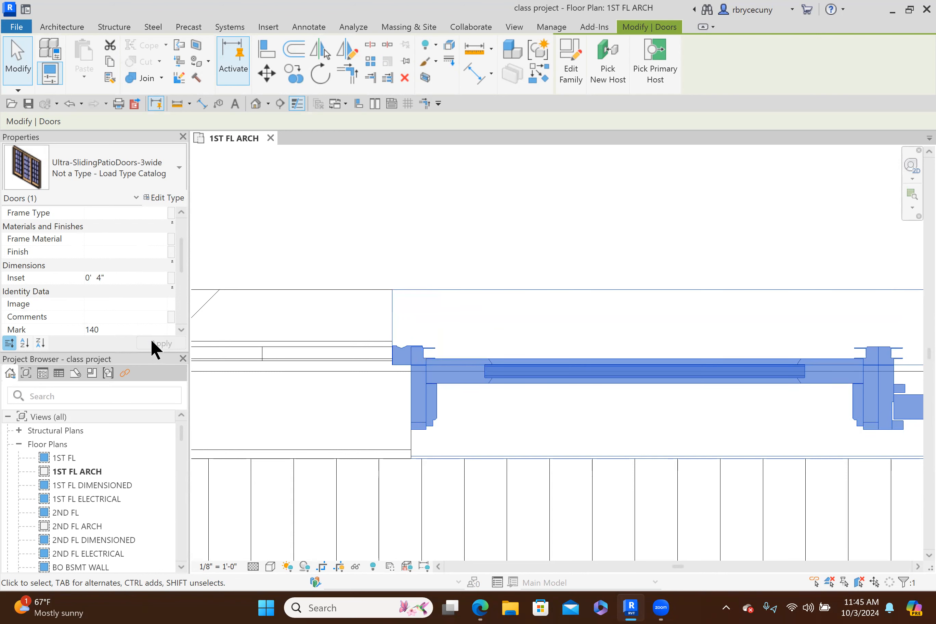
Inspect the patio door's jamb and exterior trim against the brick and stud layers of the wall
scroll(347, 328, down, 2)
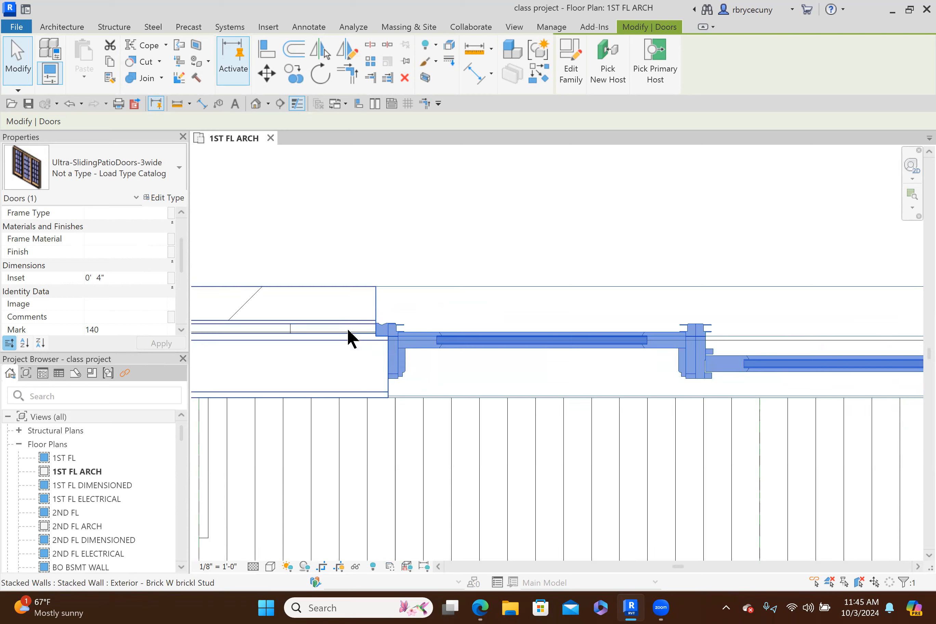
scroll(348, 331, down, 1)
scroll(354, 334, up, 3)
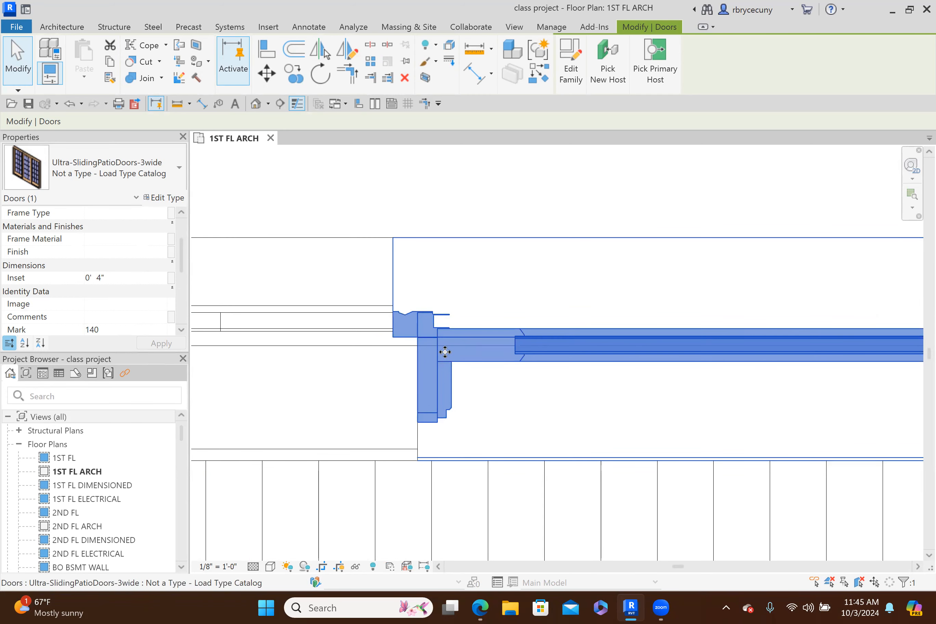
scroll(398, 350, up, 2)
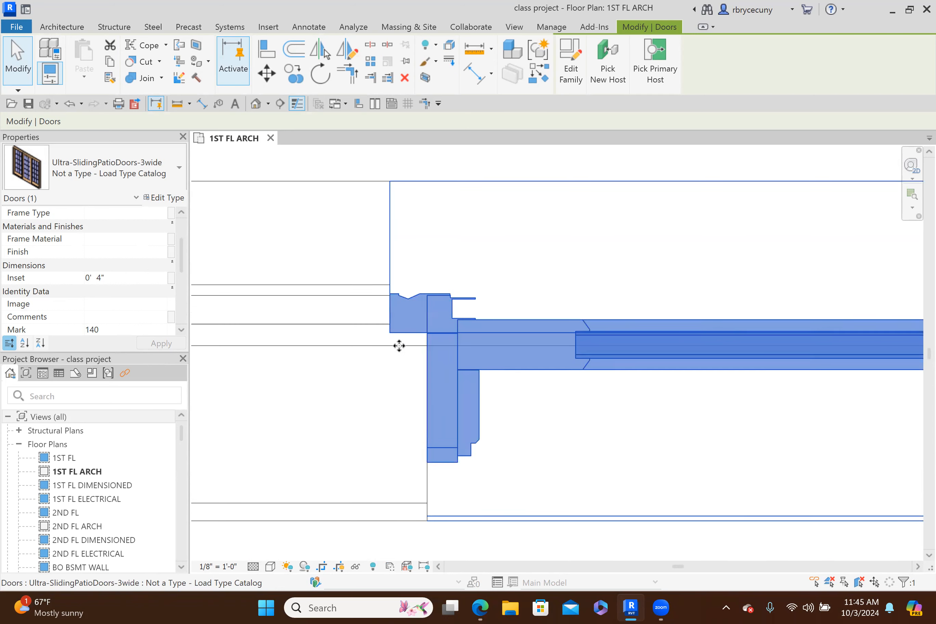
middle_drag(396, 375, 414, 399)
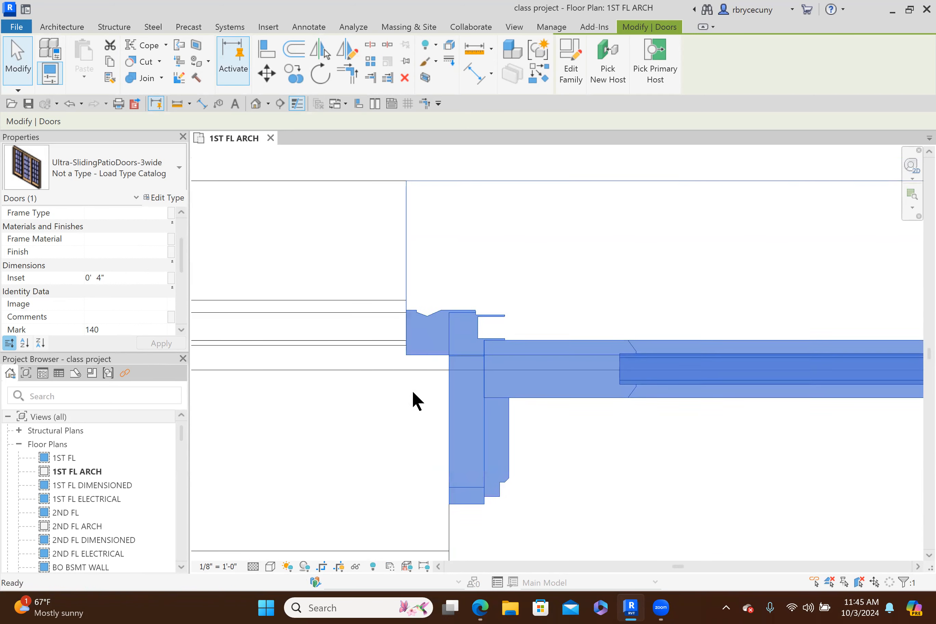
scroll(413, 361, up, 2)
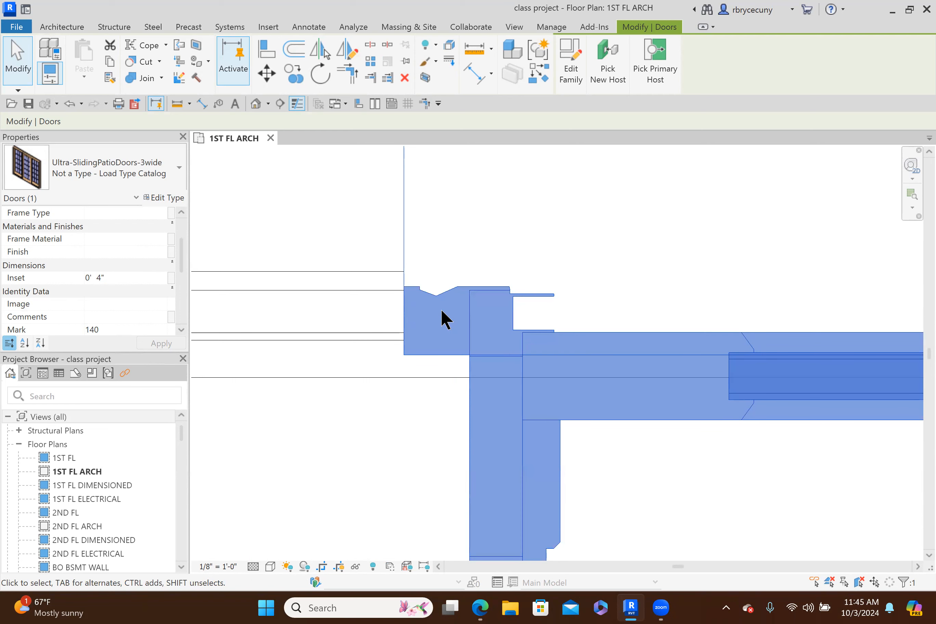
scroll(441, 309, down, 1)
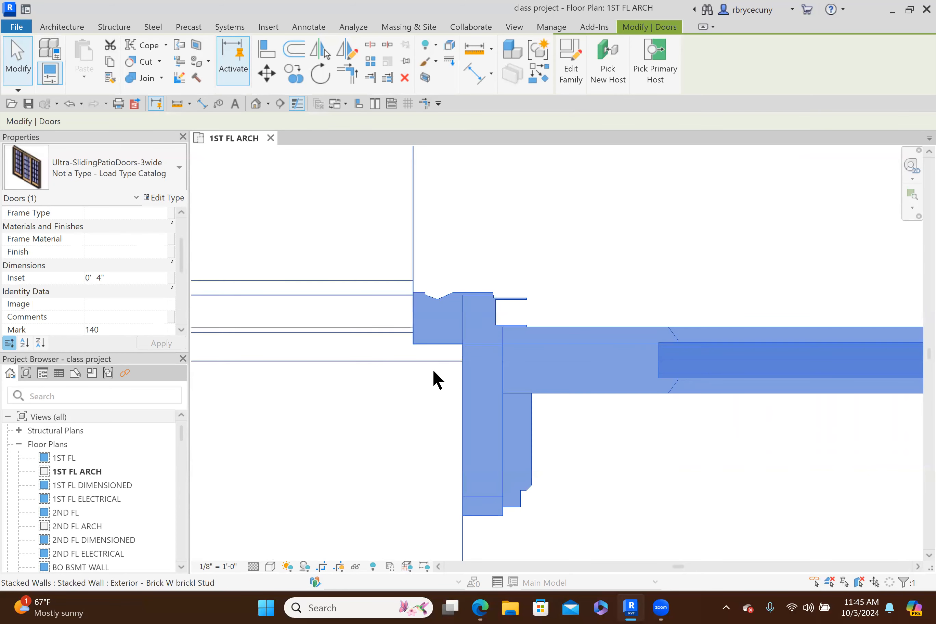
scroll(434, 371, up, 1)
middle_drag(434, 371, 433, 420)
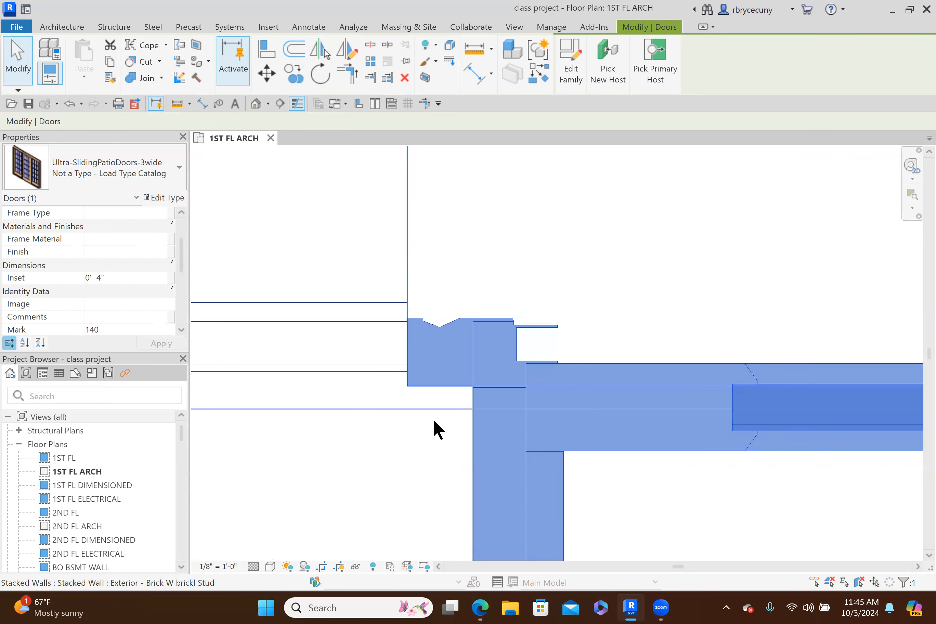
scroll(422, 387, up, 1)
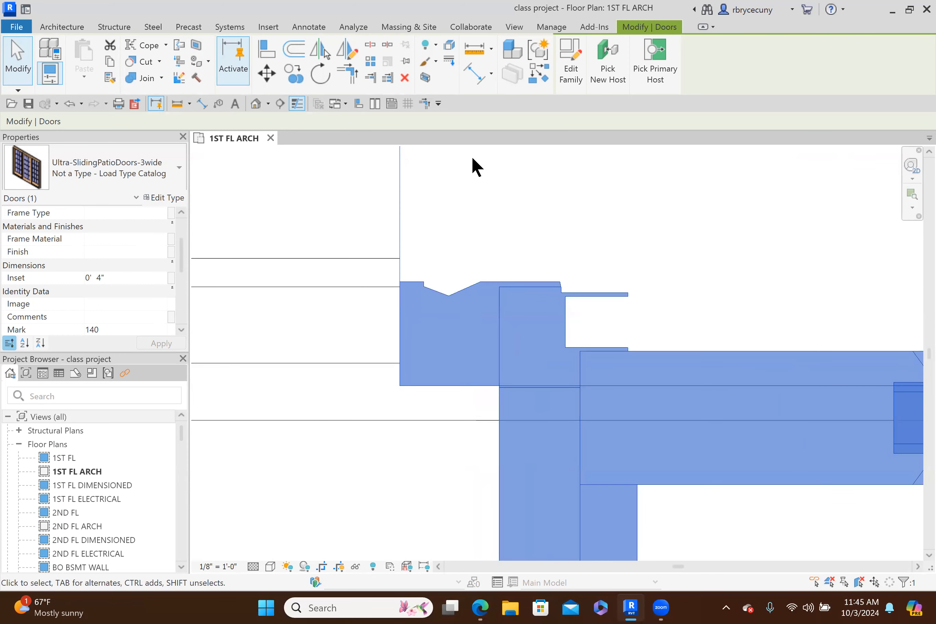
Try to measure the offset between the patio door trim's inner corner and the adjacent wall layer line
click(465, 50)
click(400, 385)
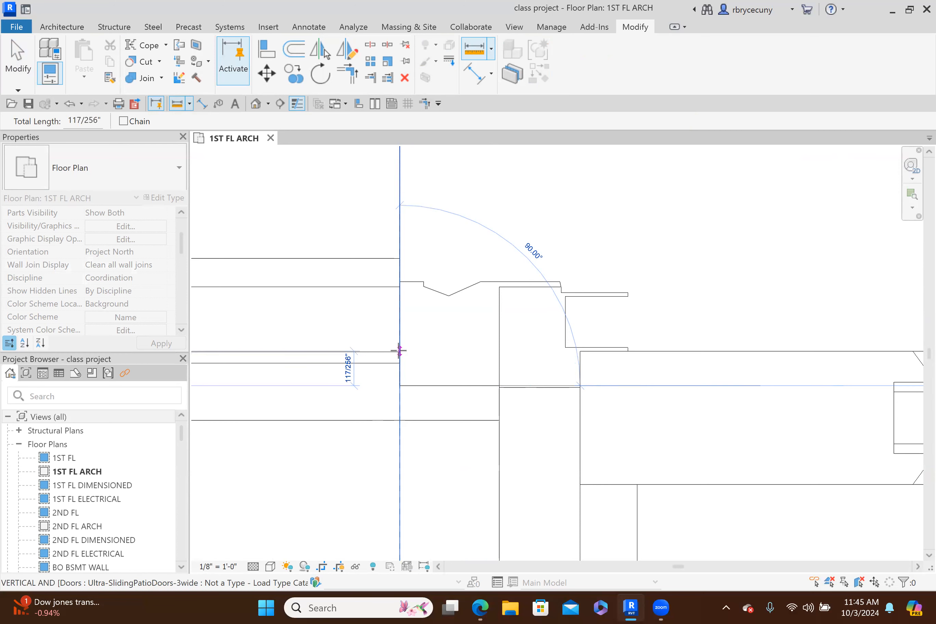
key(Escape)
key(Escape)
scroll(401, 346, up, 2)
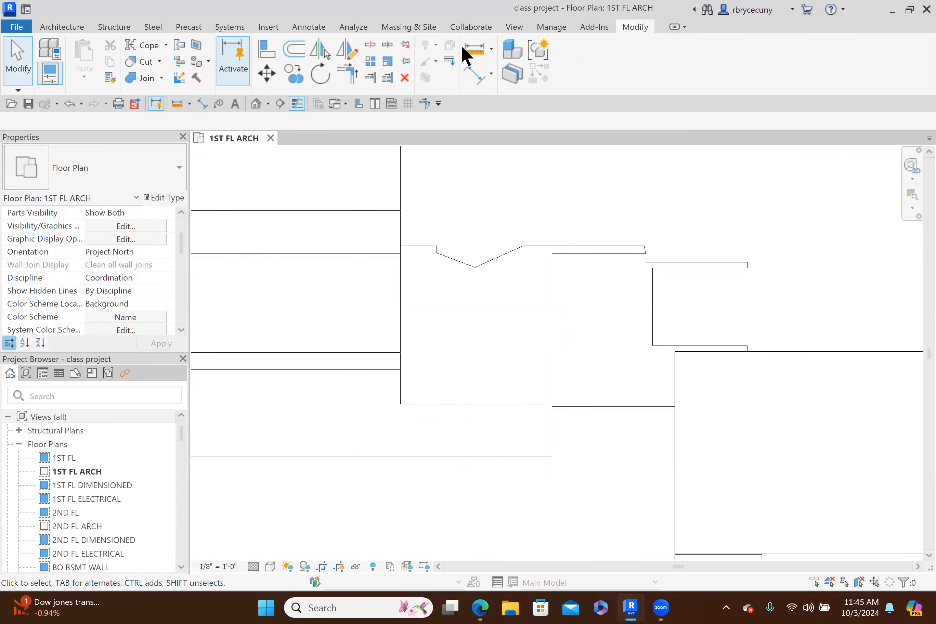
click(176, 104)
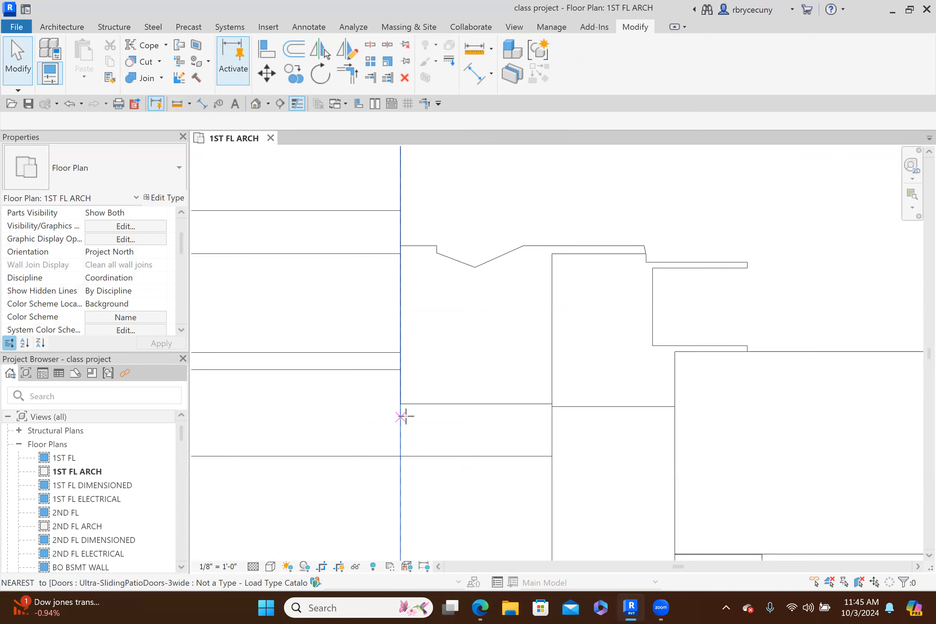
click(401, 404)
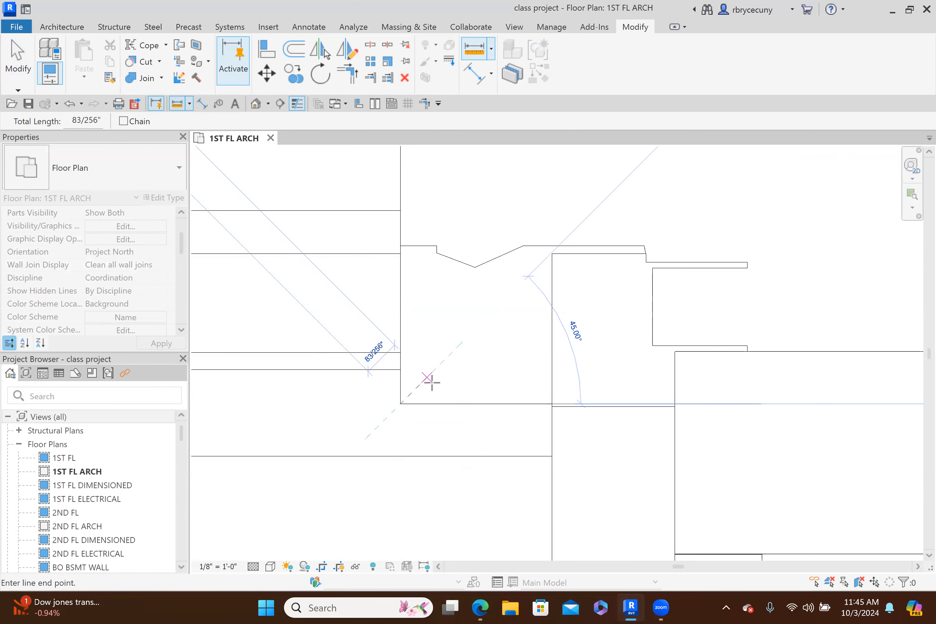
key(Escape)
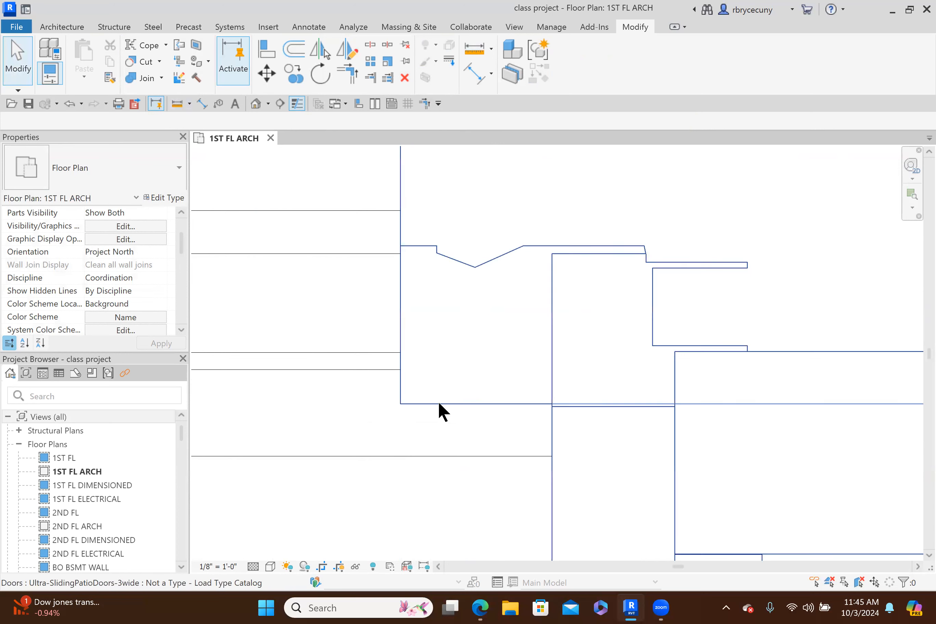
Set the sliding patio door's inset to 3 1/2"
click(438, 402)
click(119, 278)
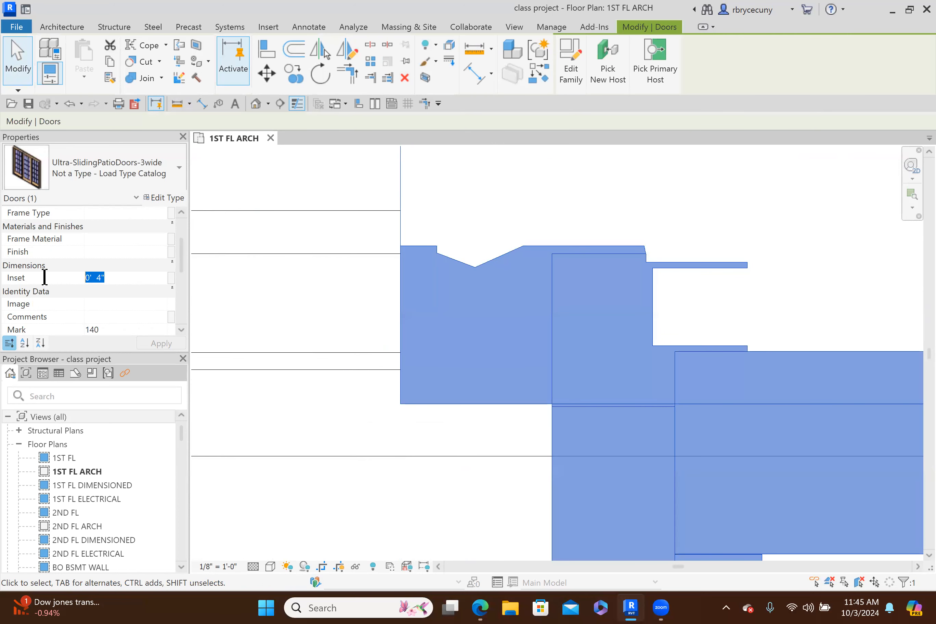
text(3.5)
key(Return)
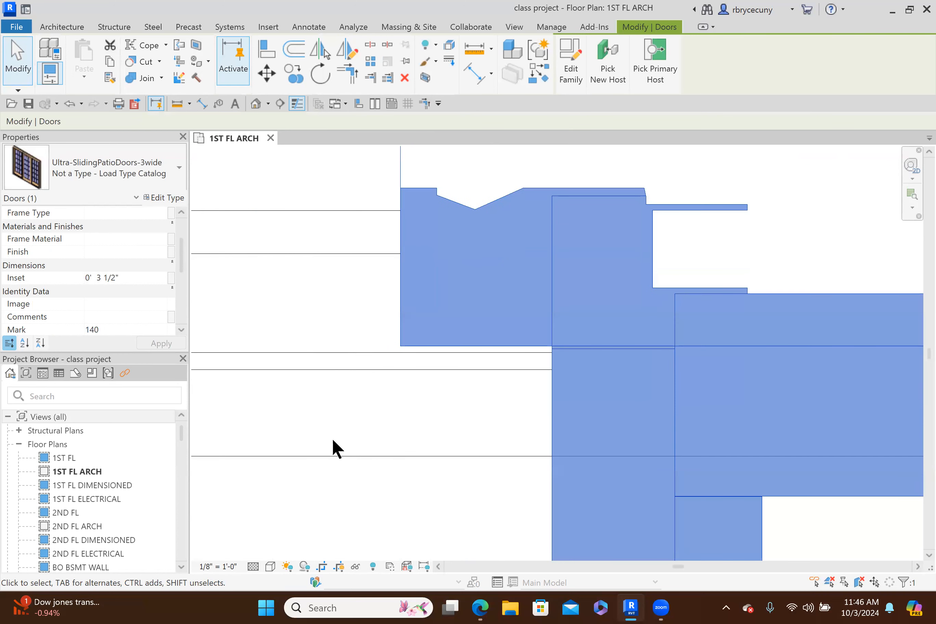
Measure the gap between the patio door trim's inner corner and the adjacent wall layer line
scroll(397, 336, up, 3)
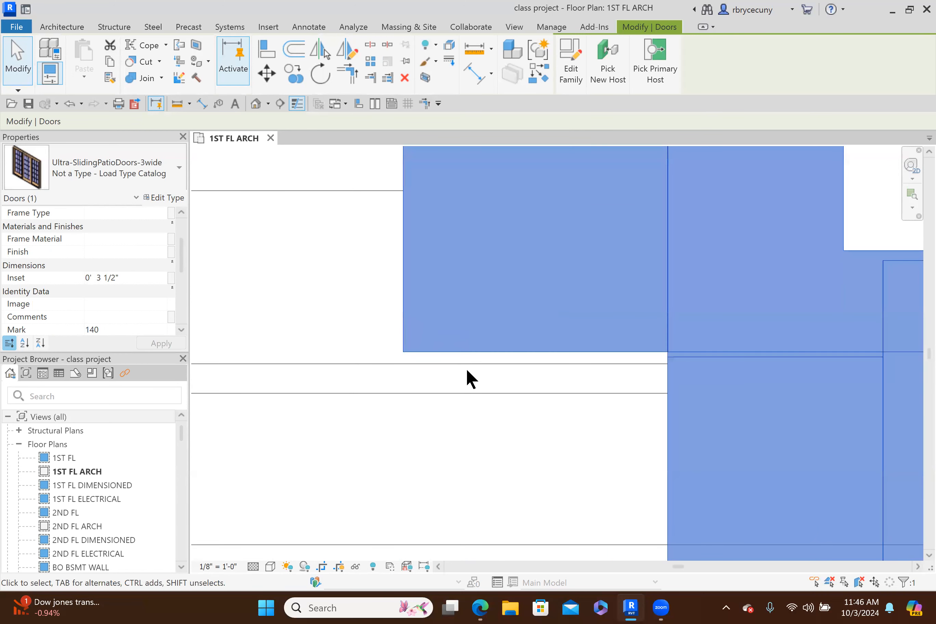
click(474, 48)
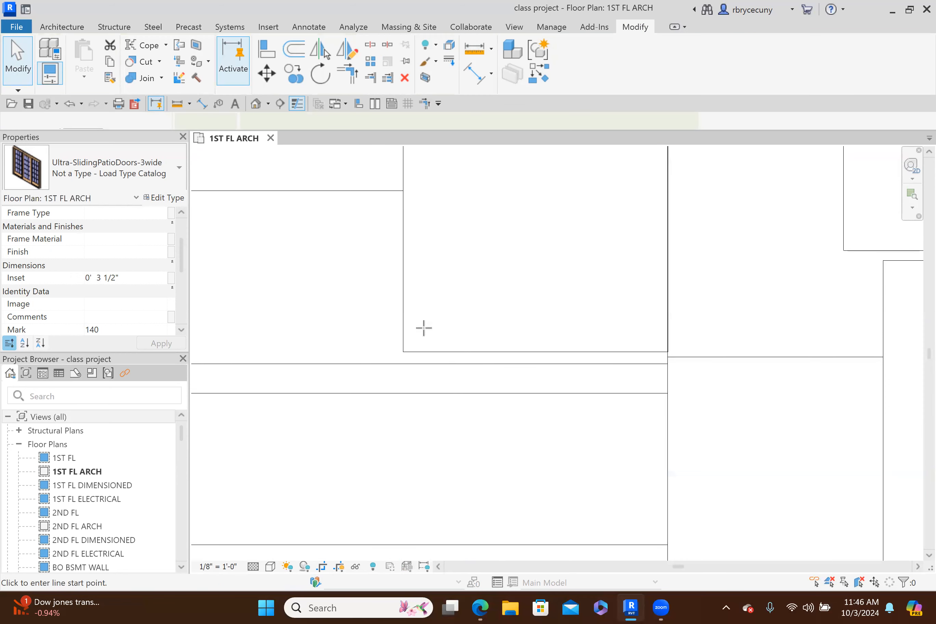
click(402, 352)
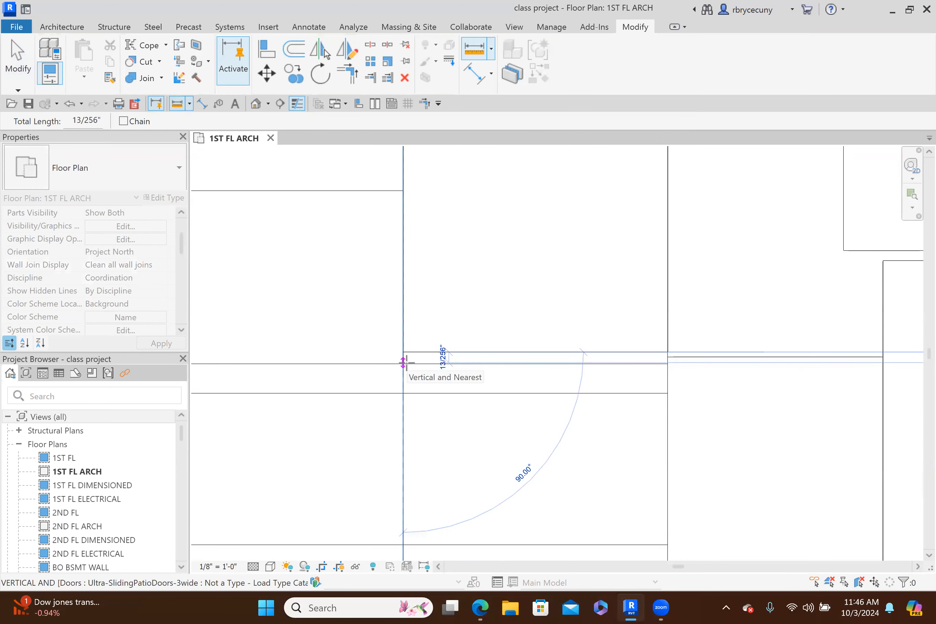
scroll(403, 366, up, 3)
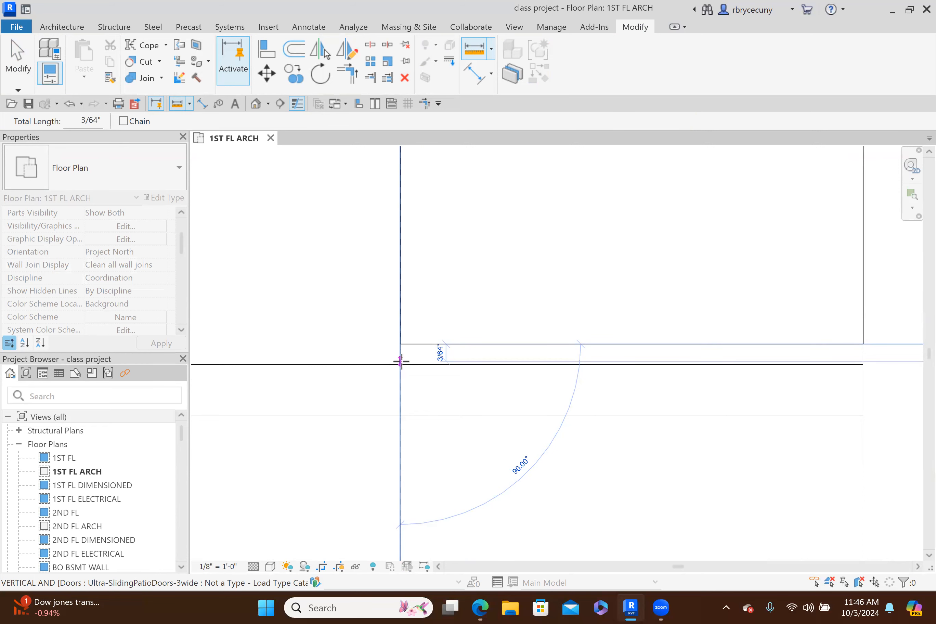
click(401, 365)
key(Escape)
key(Escape)
scroll(401, 371, down, 4)
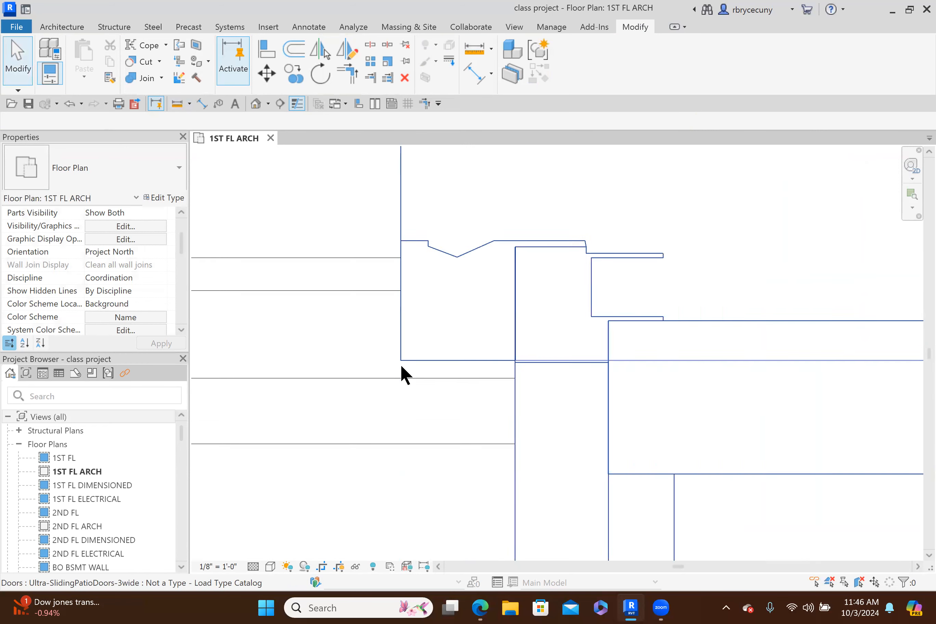
Undo the patio door's inset changes so it sits back at the outer face of the wall
click(66, 101)
click(66, 101)
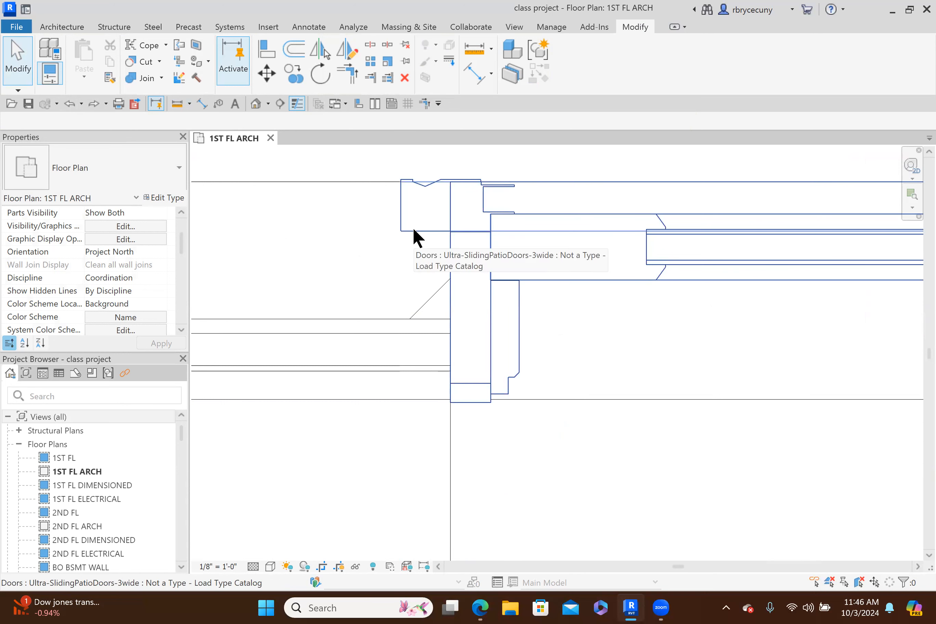
scroll(419, 383, down, 5)
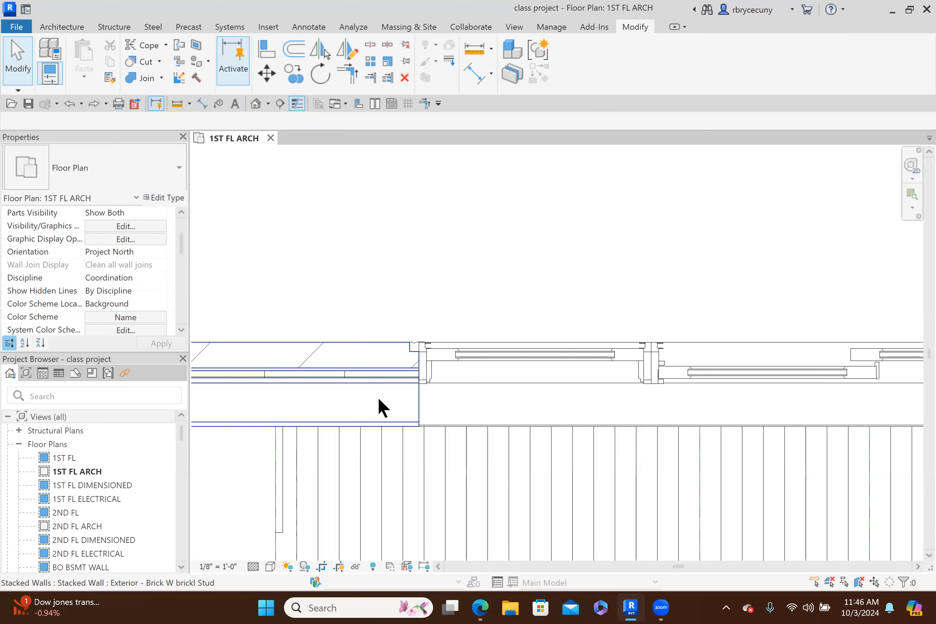
scroll(377, 397, up, 5)
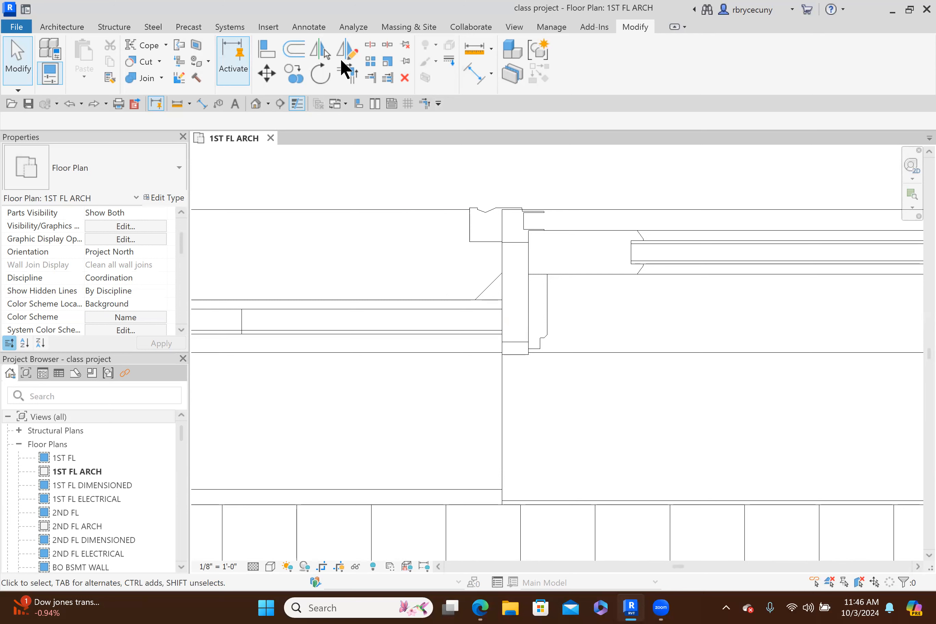
Measure straight from the patio door trim's inner corner to the stud wall layer line behind the brick and select the total length value
click(177, 104)
click(470, 241)
scroll(470, 314, up, 5)
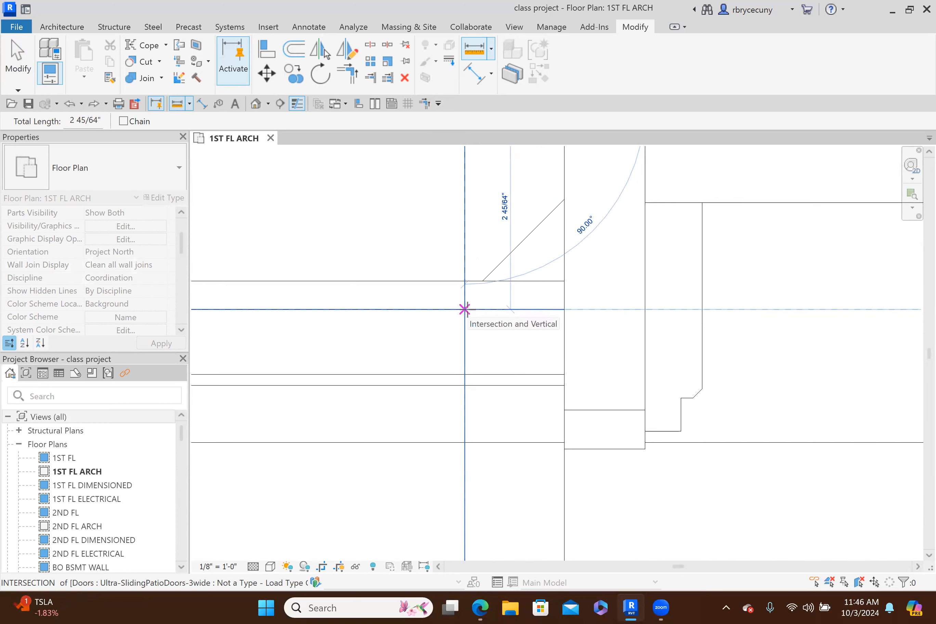
click(465, 310)
drag(67, 117, 124, 119)
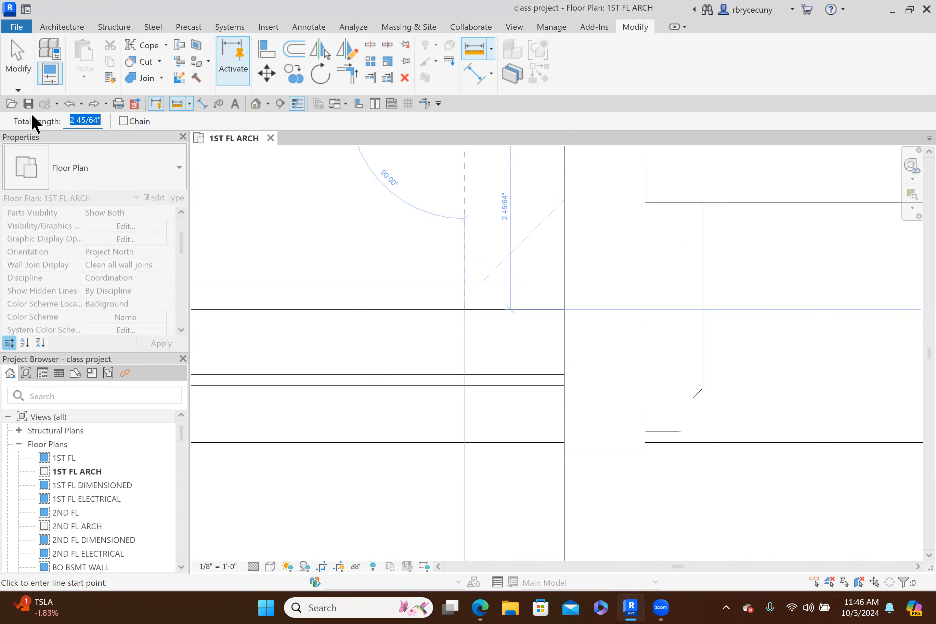
scroll(428, 399, down, 5)
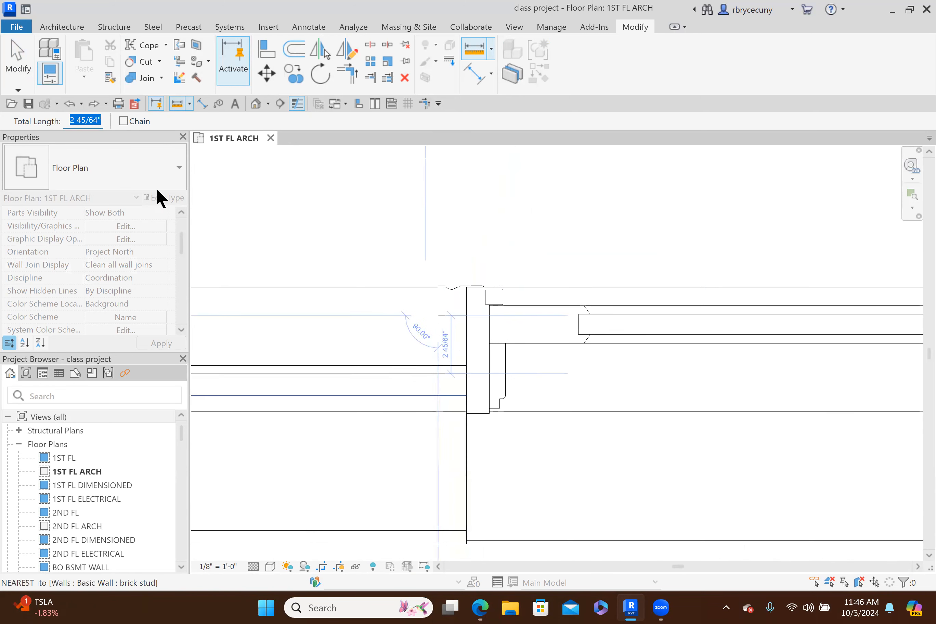
Set the dining area's sliding patio door inset to 2 45/64"
click(21, 59)
click(525, 284)
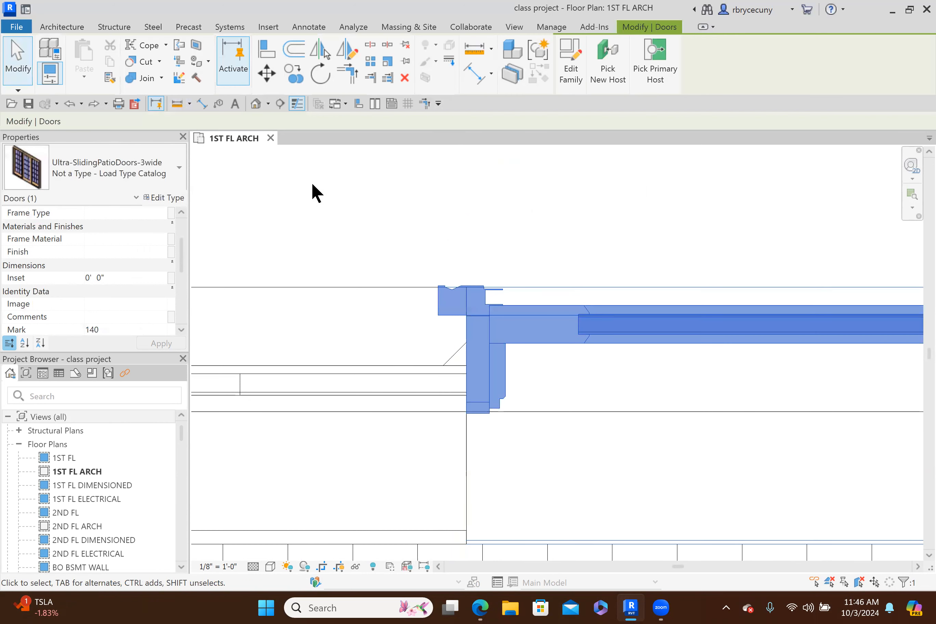
click(129, 278)
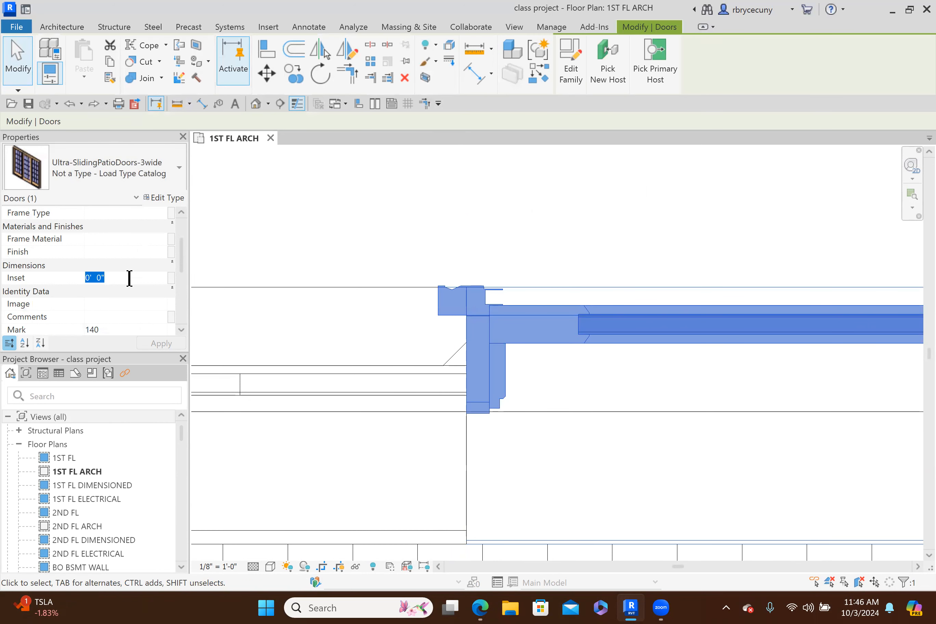
text(2 45/64")
key(Return)
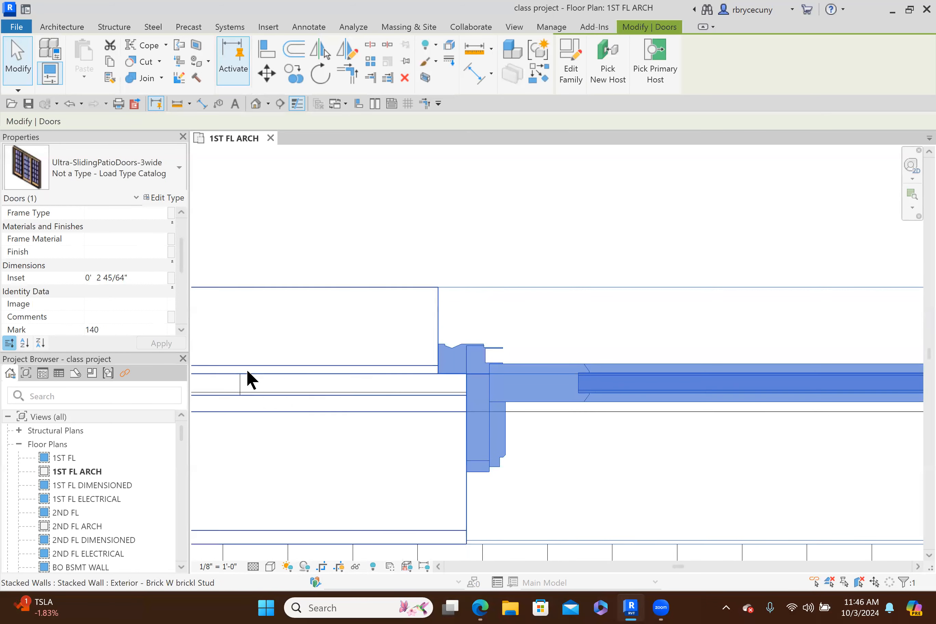
Inspect how the patio door's first jamb and exterior trim meet the brick and stud layers of the wall
scroll(454, 380, up, 3)
scroll(455, 380, up, 1)
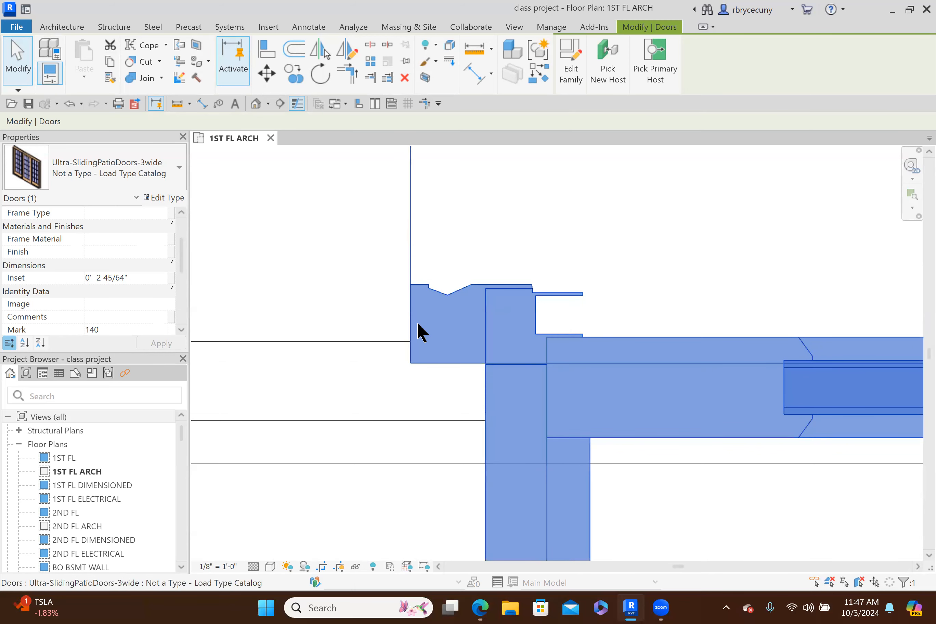
scroll(407, 296, down, 3)
scroll(422, 296, up, 3)
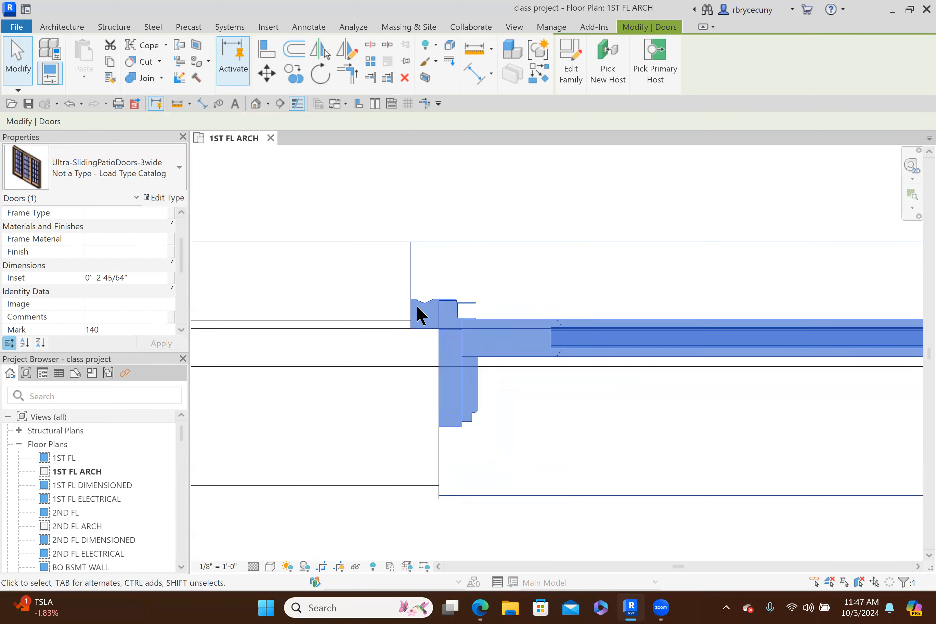
scroll(452, 335, down, 5)
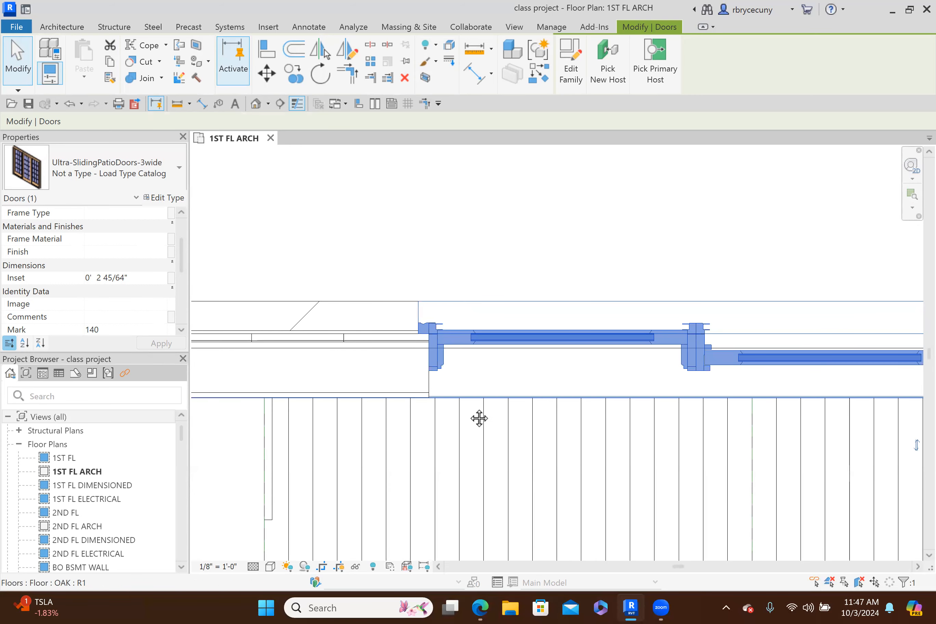
middle_drag(492, 424, 438, 390)
scroll(431, 377, down, 3)
scroll(624, 399, down, 1)
middle_drag(622, 407, 574, 406)
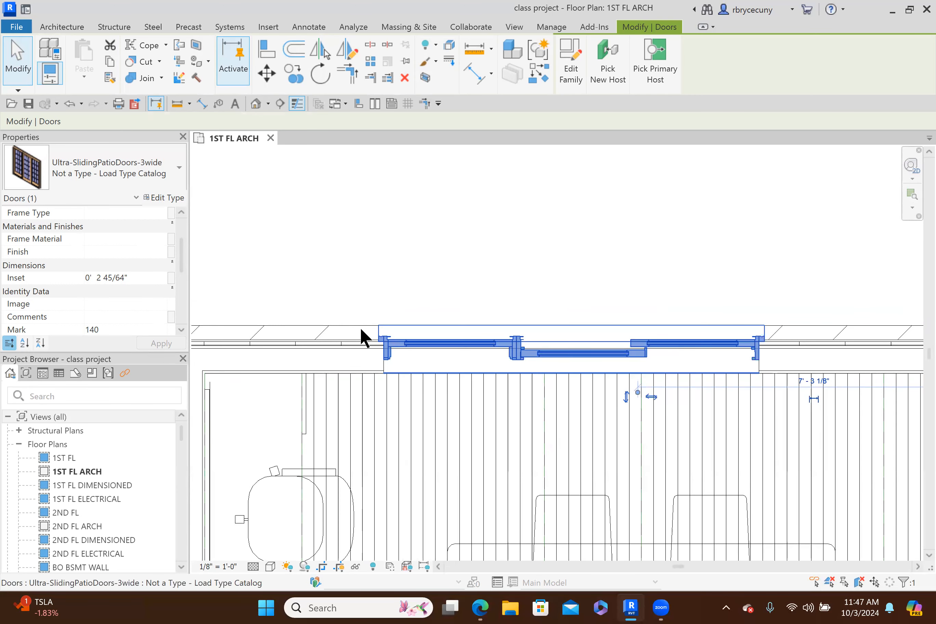
scroll(364, 335, up, 3)
scroll(385, 330, up, 2)
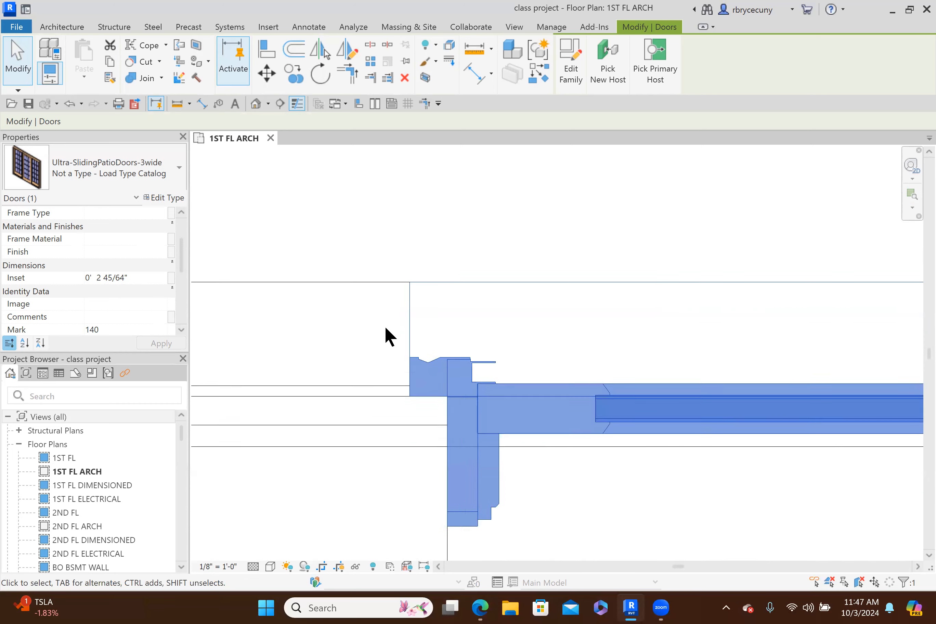
scroll(386, 337, down, 2)
scroll(459, 350, down, 2)
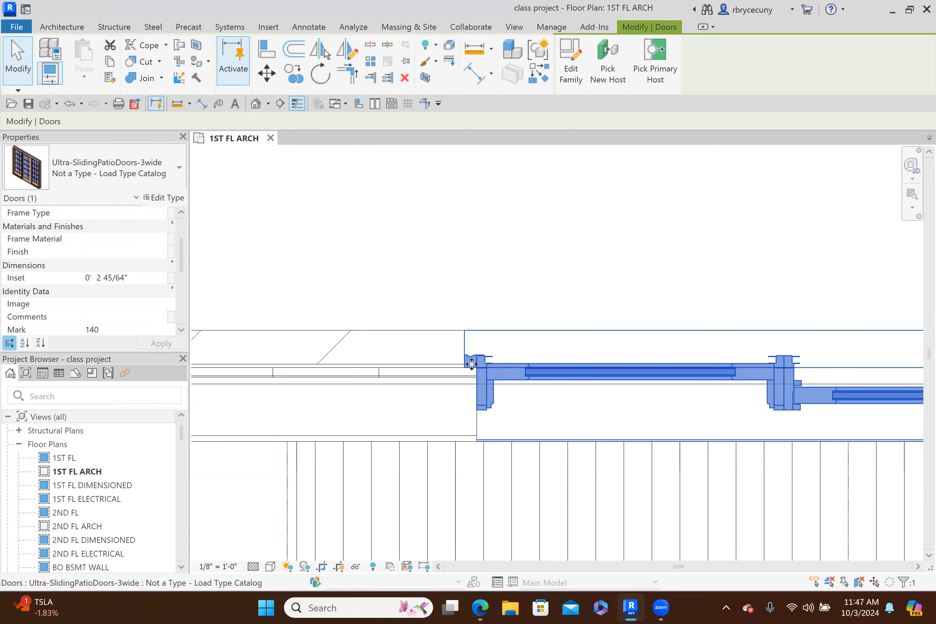
scroll(471, 364, up, 4)
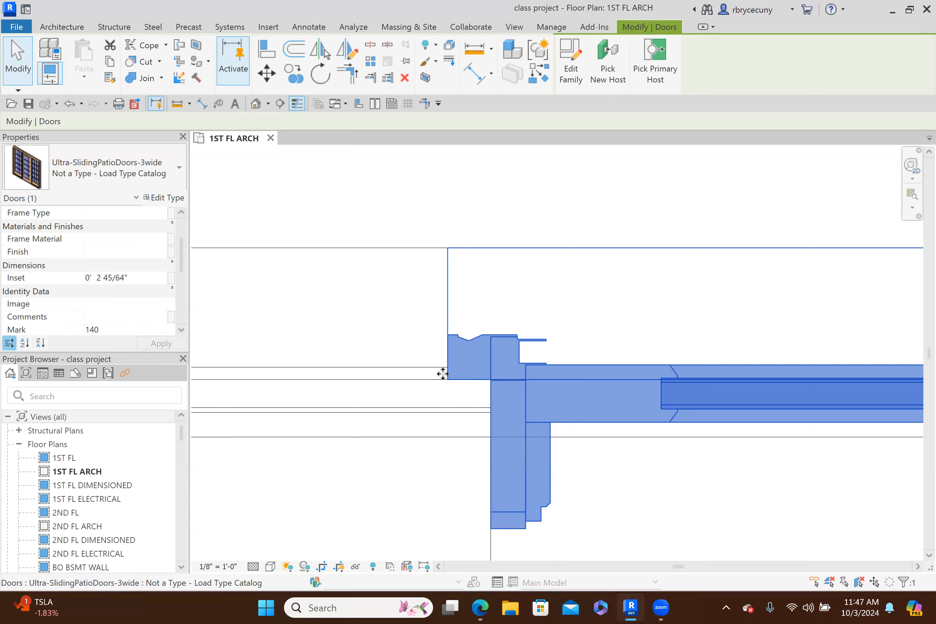
scroll(441, 374, down, 4)
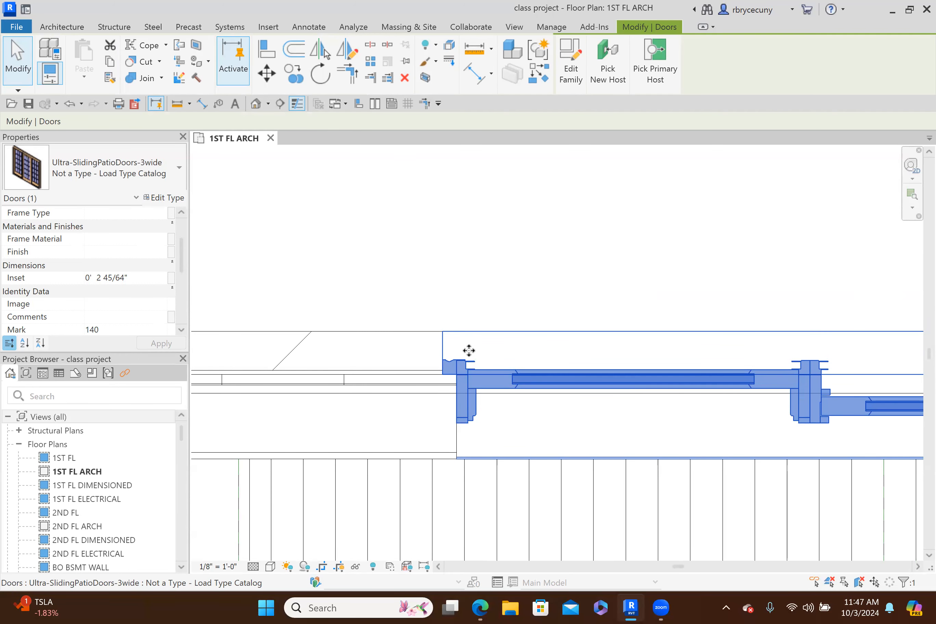
Inspect the opposite jamb of the patio door where its trim meets the brick and stud layers
scroll(449, 335, down, 4)
middle_drag(586, 400, 480, 392)
scroll(645, 334, up, 2)
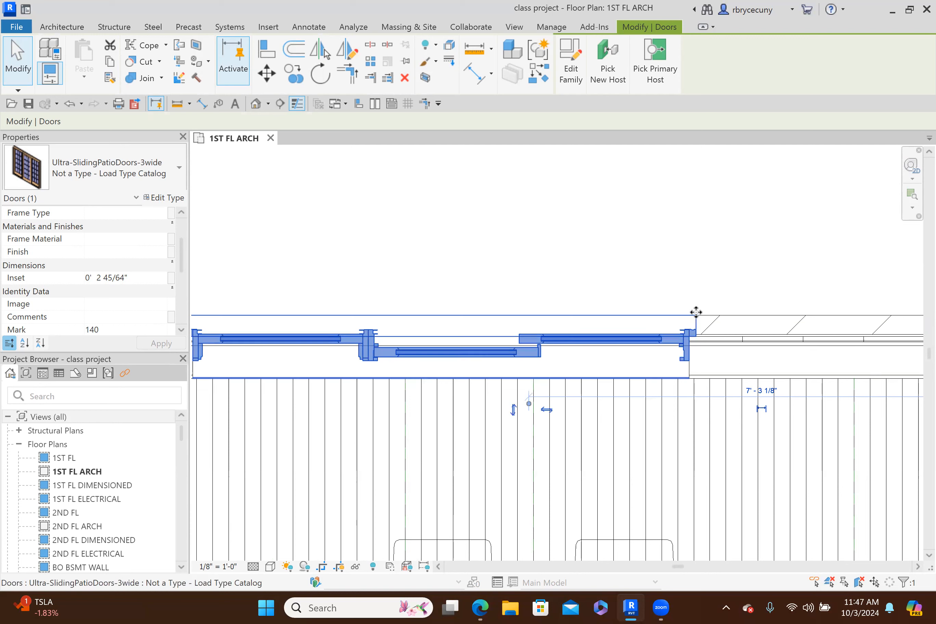
scroll(676, 329, up, 3)
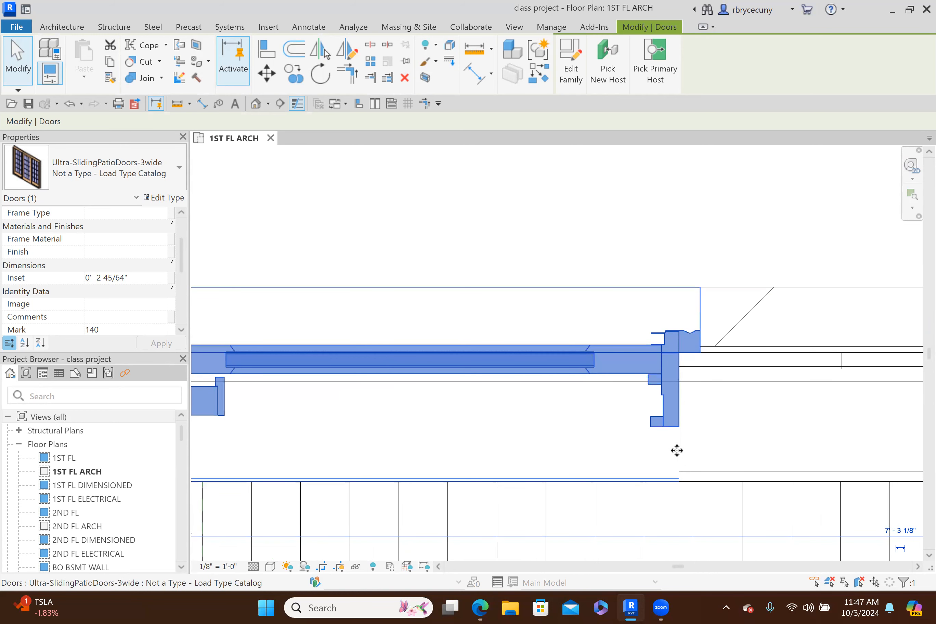
scroll(687, 365, down, 3)
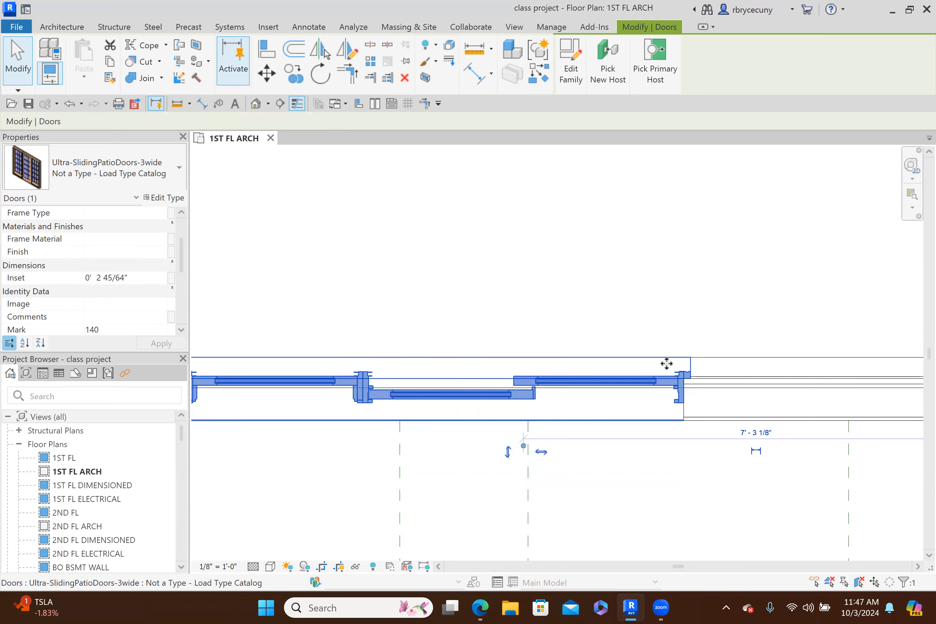
Compare the inset patio door with the other sliding patio doors along the same exterior wall
middle_drag(704, 403, 580, 414)
scroll(596, 409, down, 3)
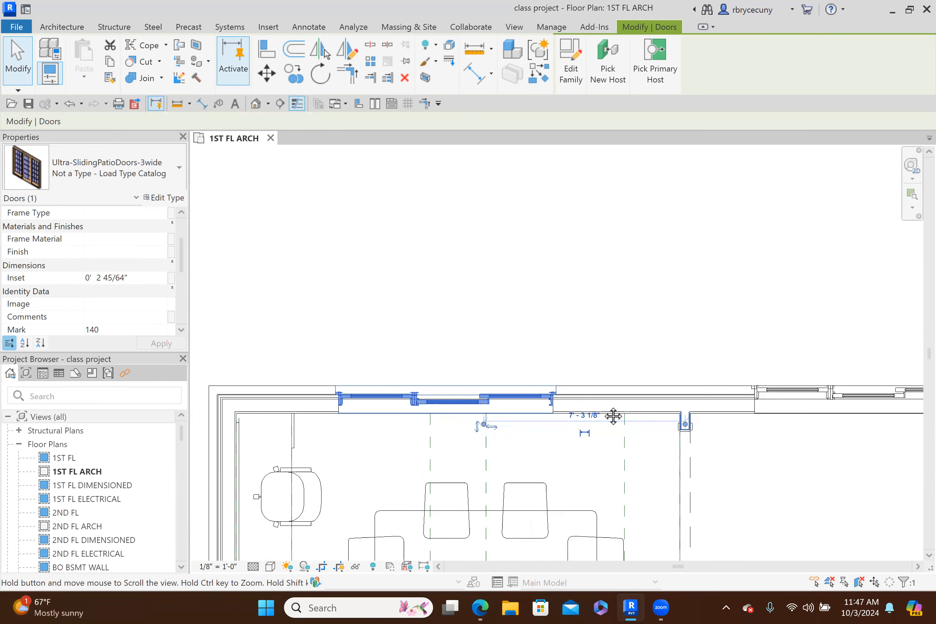
scroll(619, 439, down, 3)
middle_drag(723, 464, 600, 439)
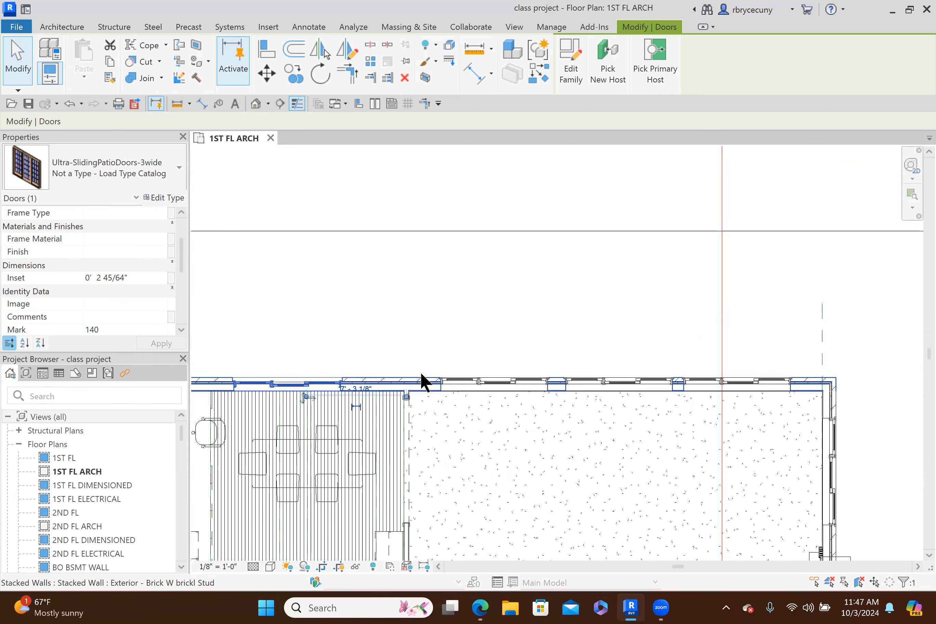
middle_drag(347, 326, 424, 303)
scroll(345, 372, up, 2)
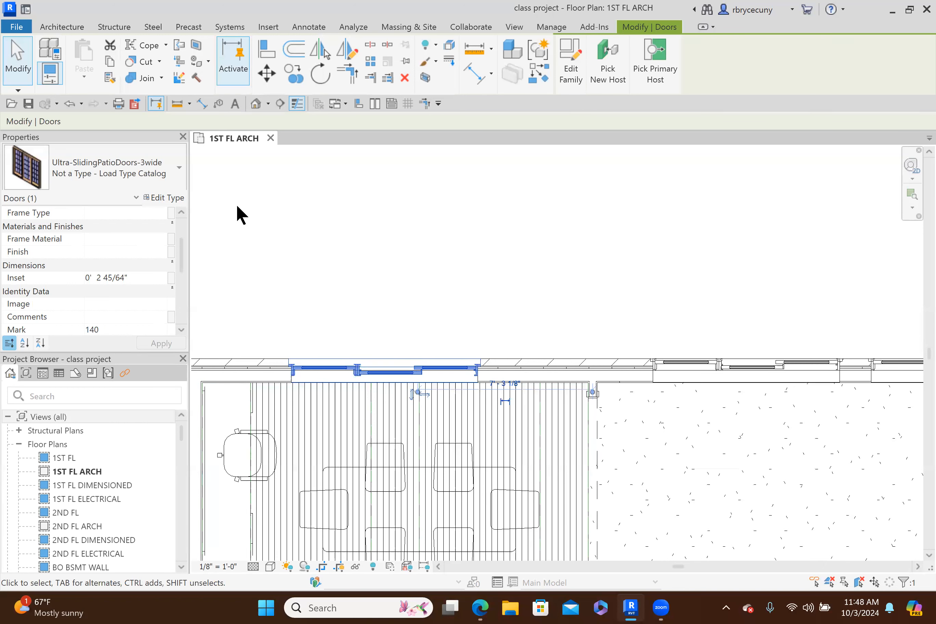
Review the three-wide patio door's type parameters and examine the wall section between it and the neighbouring door
click(169, 200)
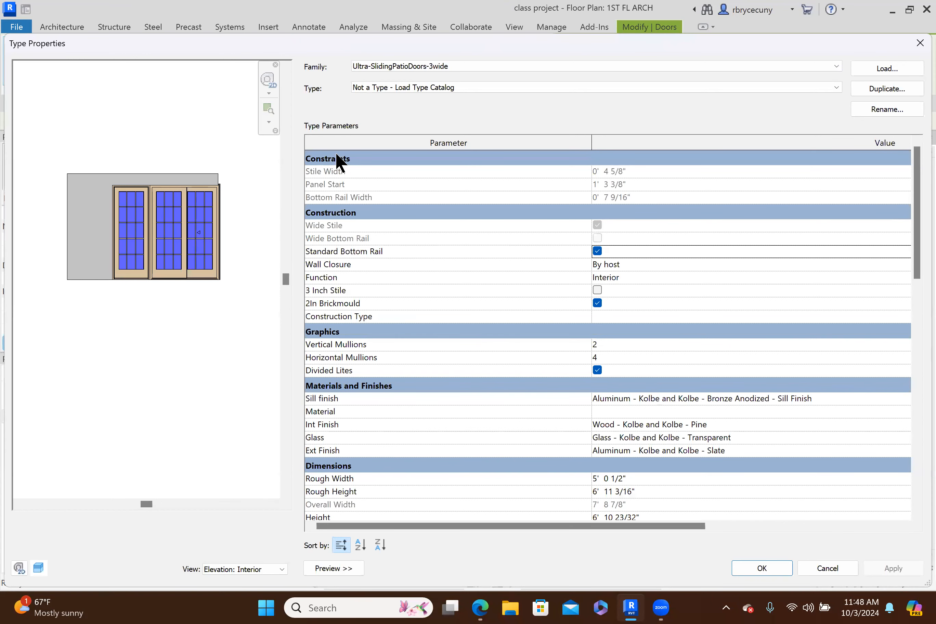
click(761, 568)
scroll(789, 352, down, 3)
middle_drag(713, 411, 447, 390)
scroll(326, 323, up, 3)
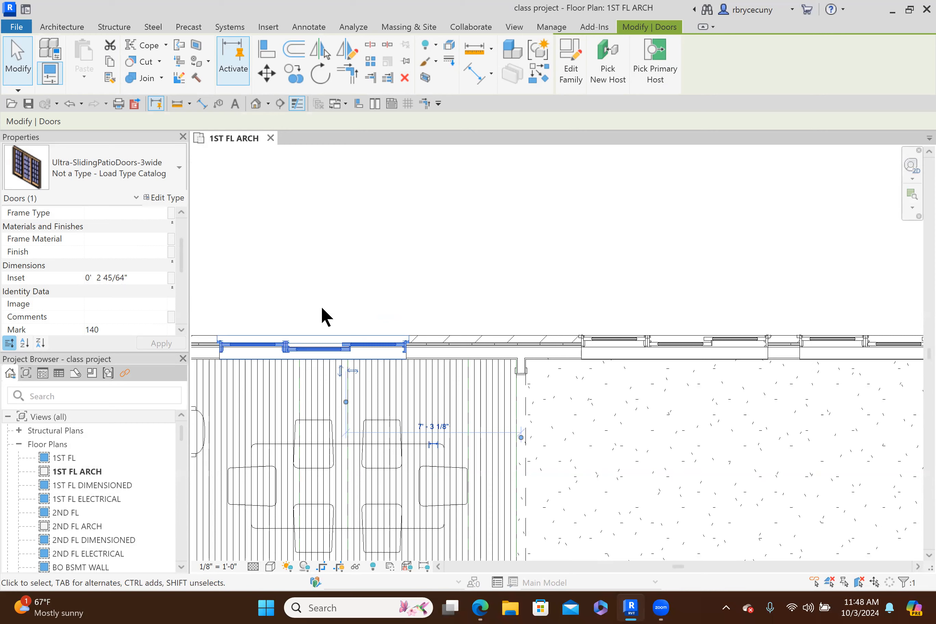
scroll(350, 351, up, 2)
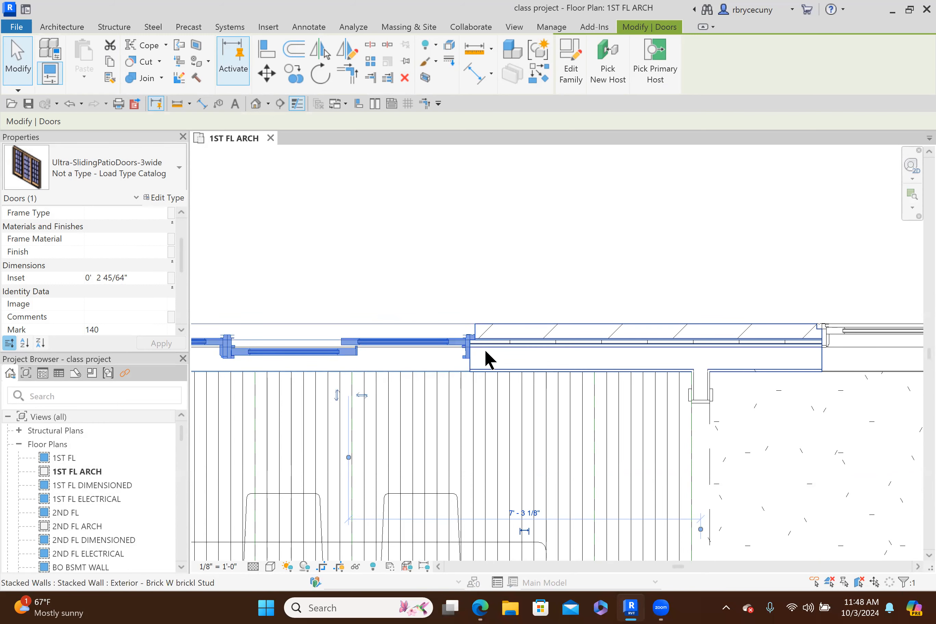
Set the inset of all three-wide sliding patio doors visible in the view to 2 45/64"
scroll(487, 360, down, 8)
mouse_move(586, 382)
middle_down()
mouse_move(516, 376)
mouse_move(335, 229)
middle_up()
scroll(416, 296, down, 1)
click(400, 261)
right_click(400, 261)
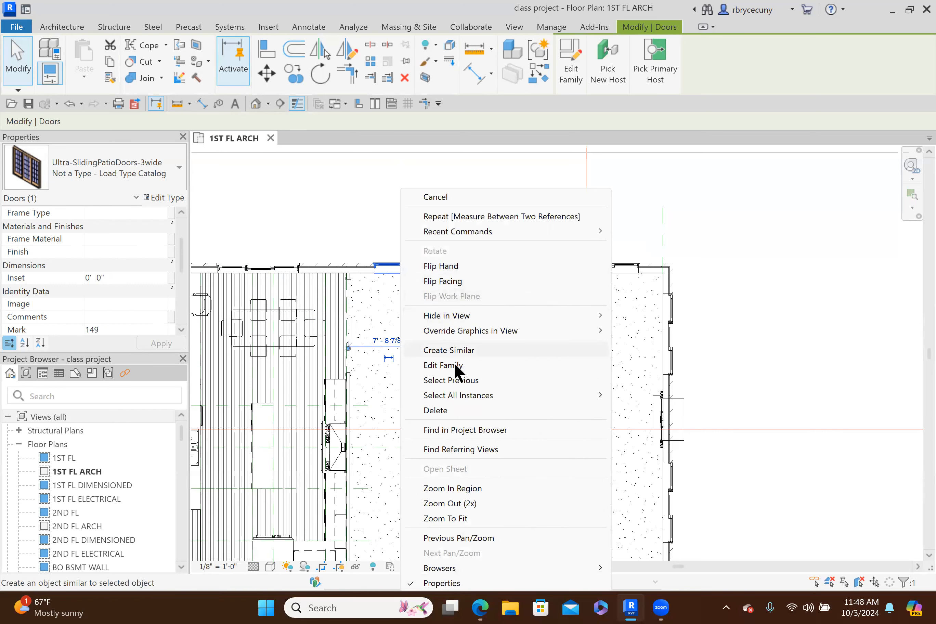
mouse_move(461, 395)
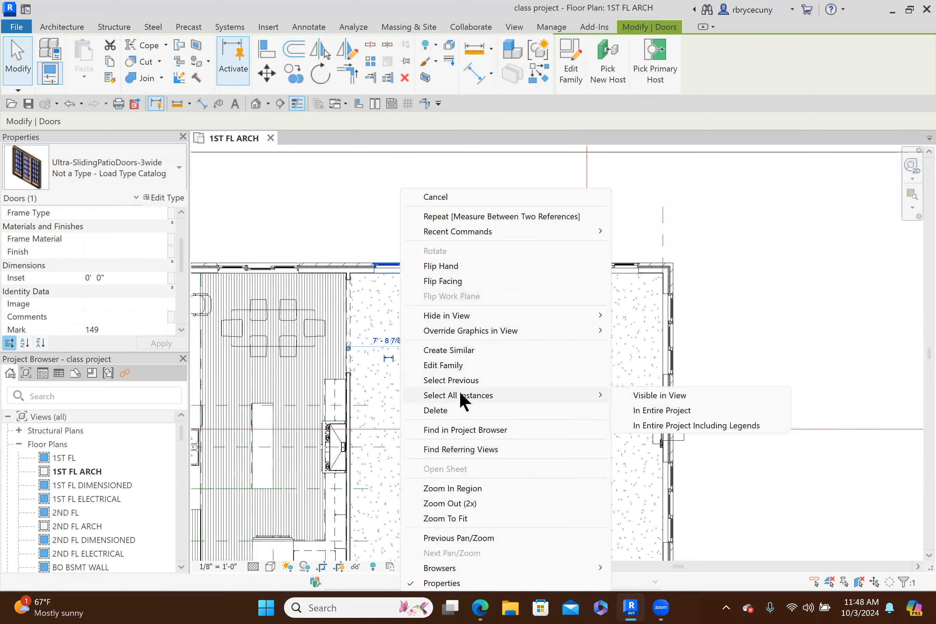
click(659, 394)
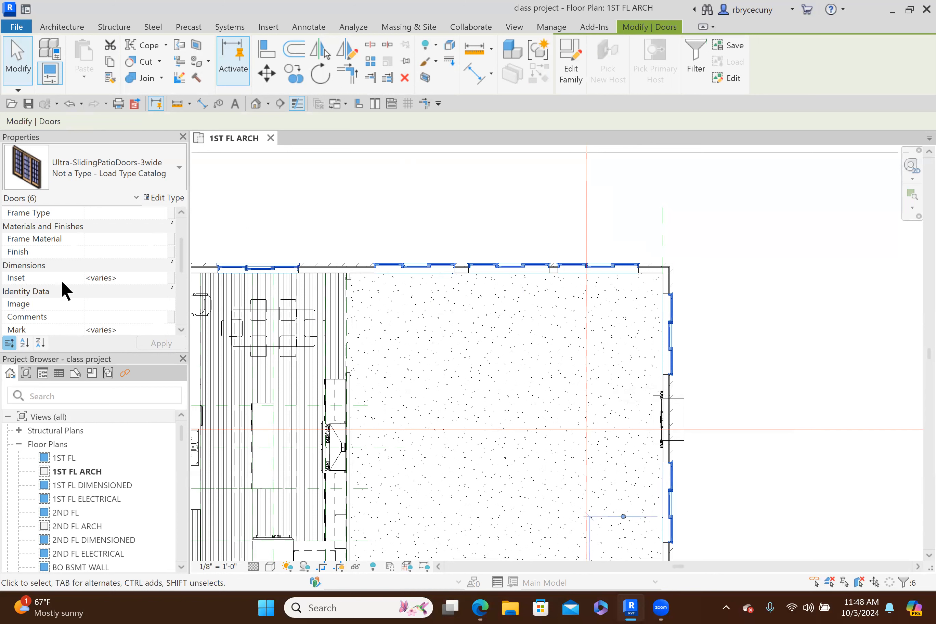
click(51, 276)
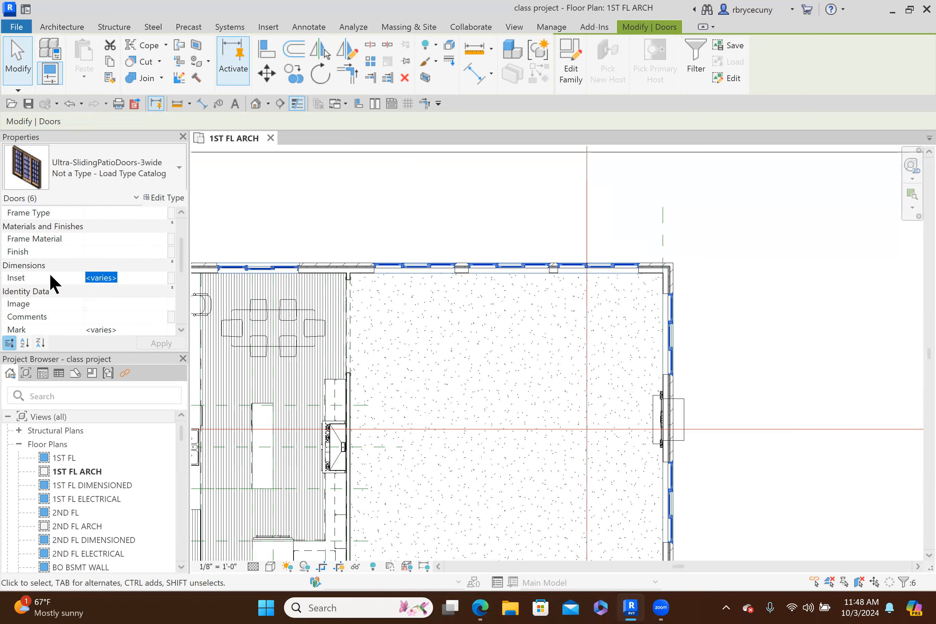
text(2 45/64")
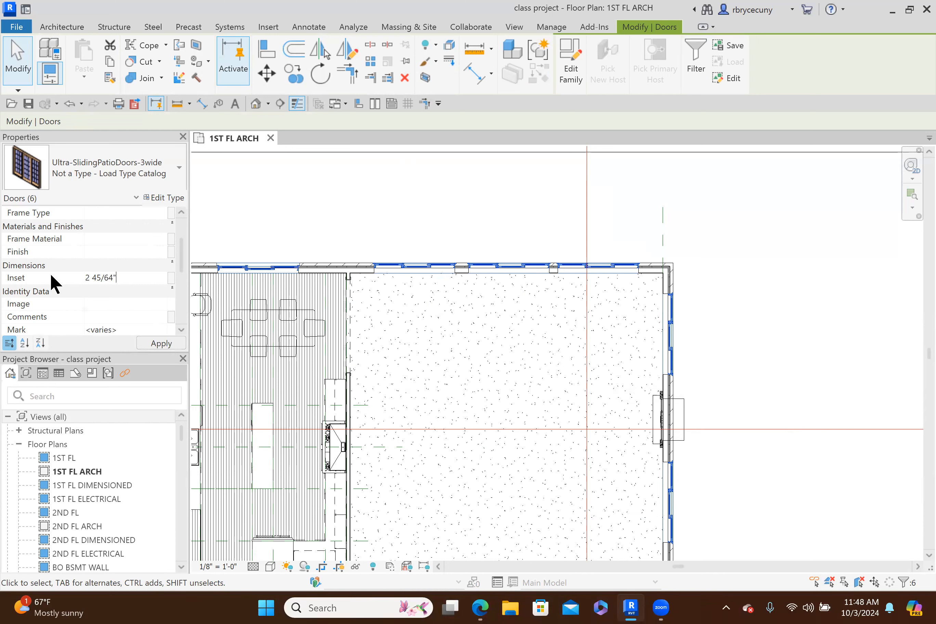
click(166, 342)
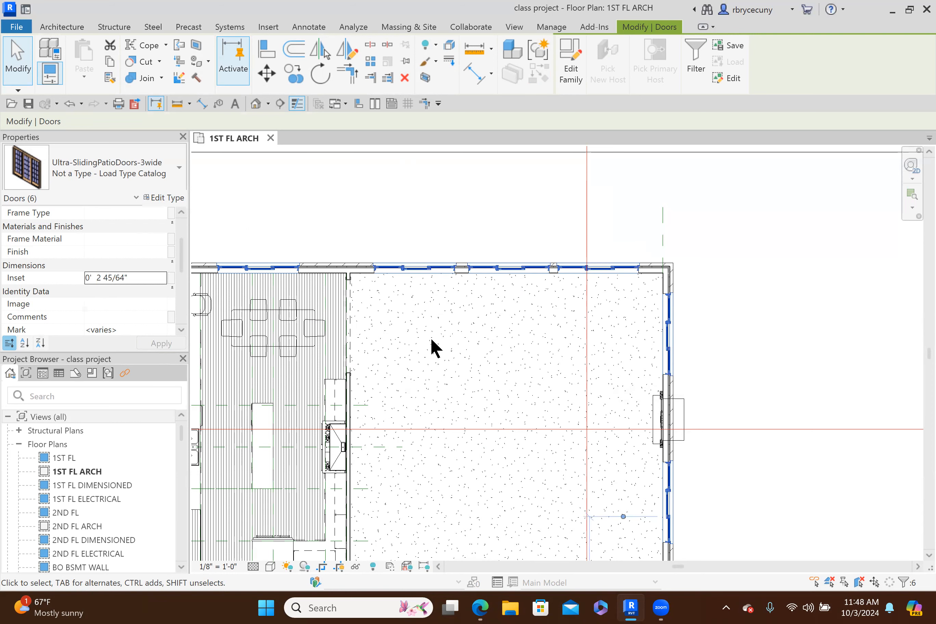
Examine how the patio doors sit in the exterior walls around the large carpeted room and beside the dining table
scroll(363, 265, up, 8)
scroll(376, 261, down, 6)
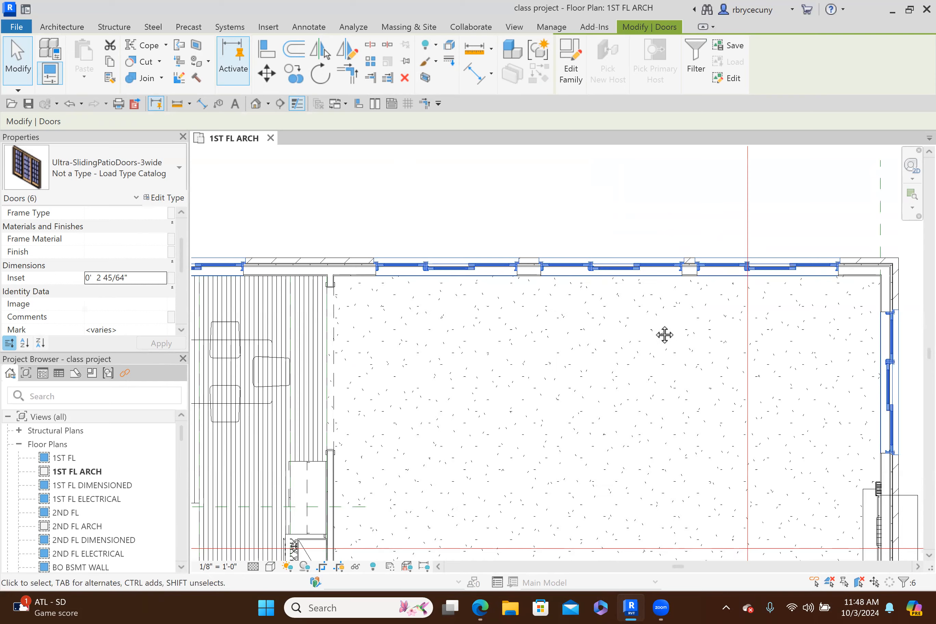
middle_drag(665, 335, 542, 284)
middle_drag(599, 313, 862, 317)
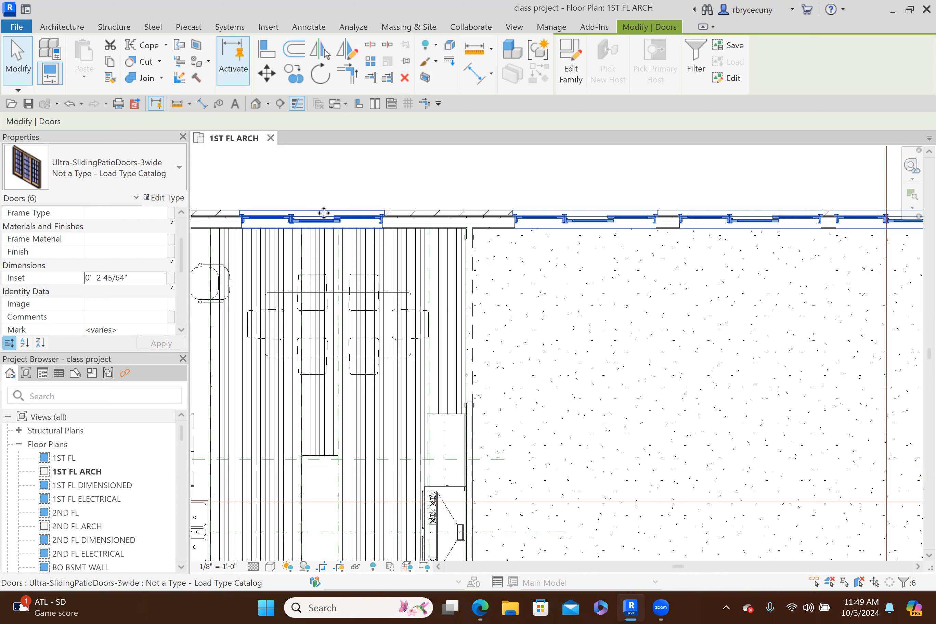
scroll(236, 219, up, 4)
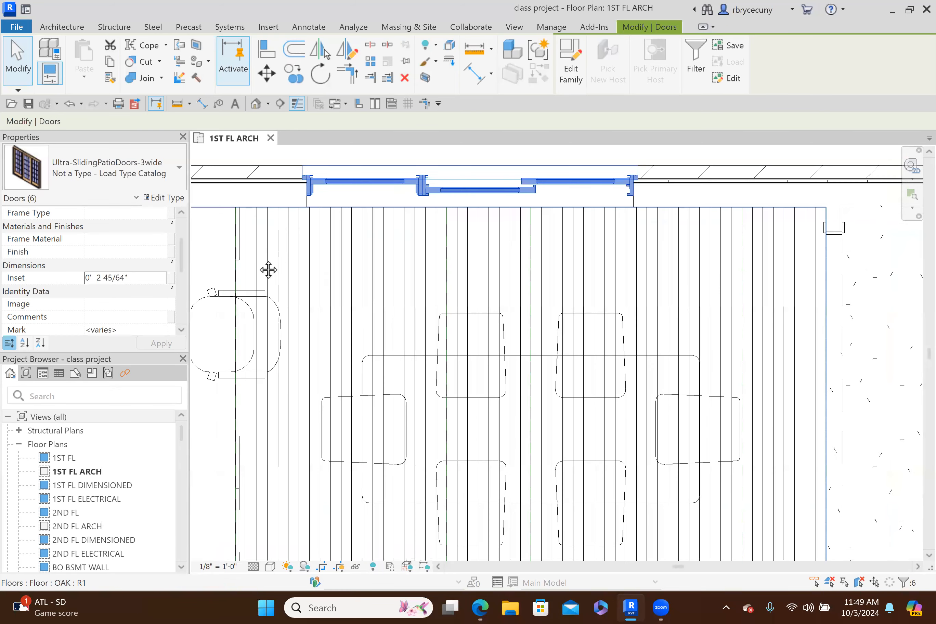
scroll(256, 264, up, 2)
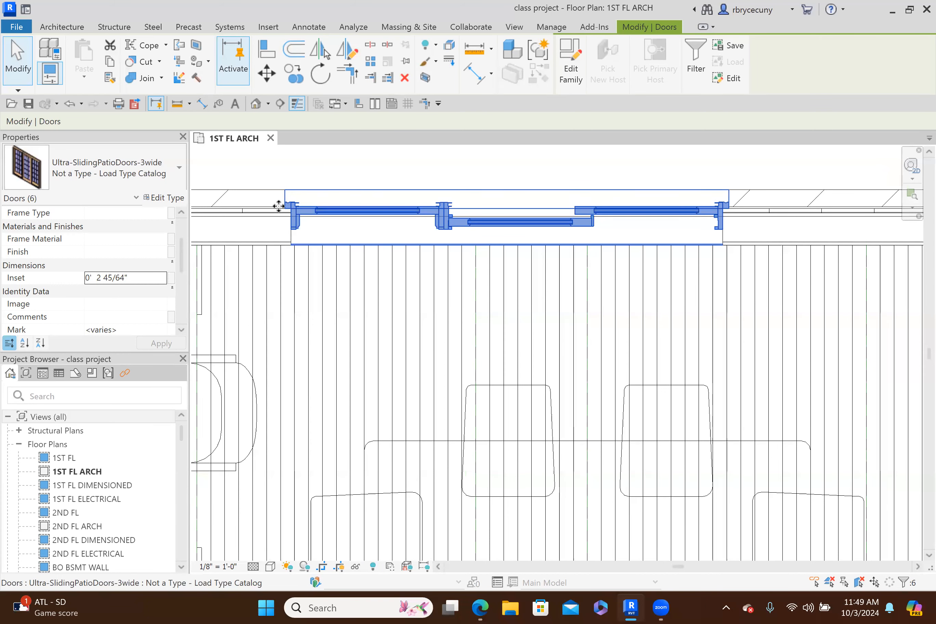
scroll(279, 207, down, 5)
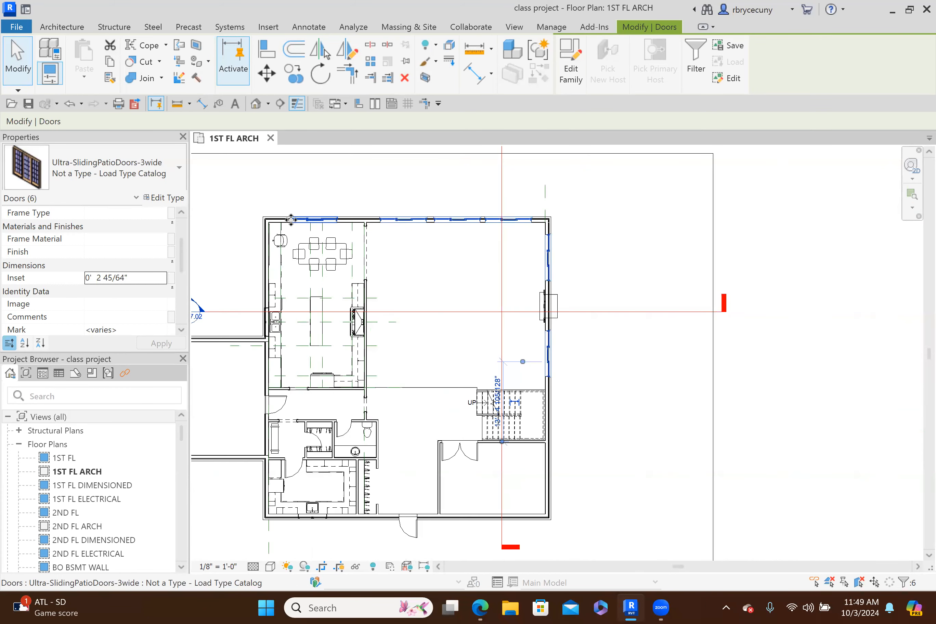
scroll(291, 220, down, 1)
middle_drag(434, 280, 495, 277)
mouse_move(436, 251)
middle_down()
mouse_move(449, 251)
mouse_move(443, 260)
middle_up()
scroll(452, 249, up, 3)
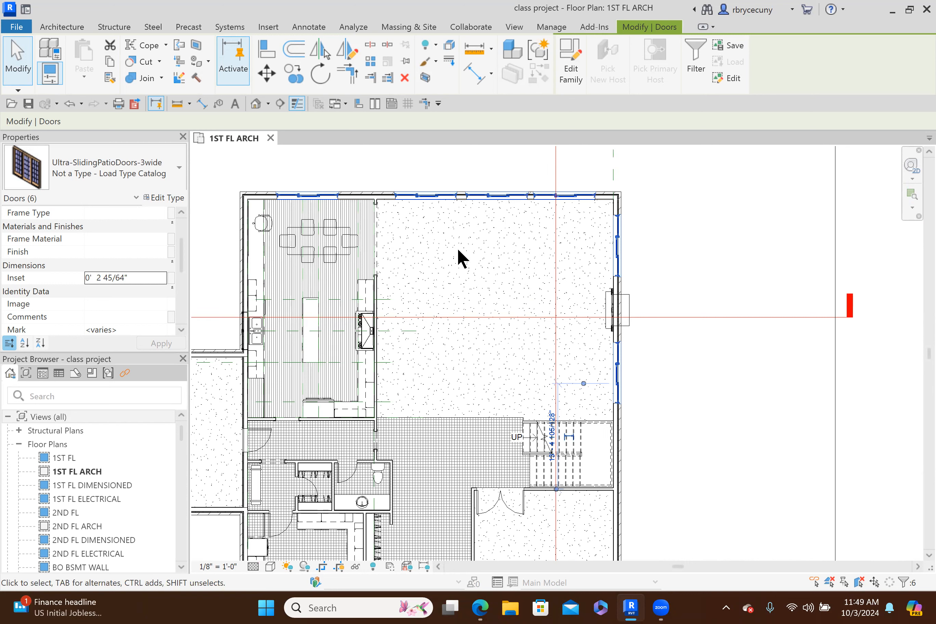
Start placing a component and search the loaded component types for "table"
click(63, 26)
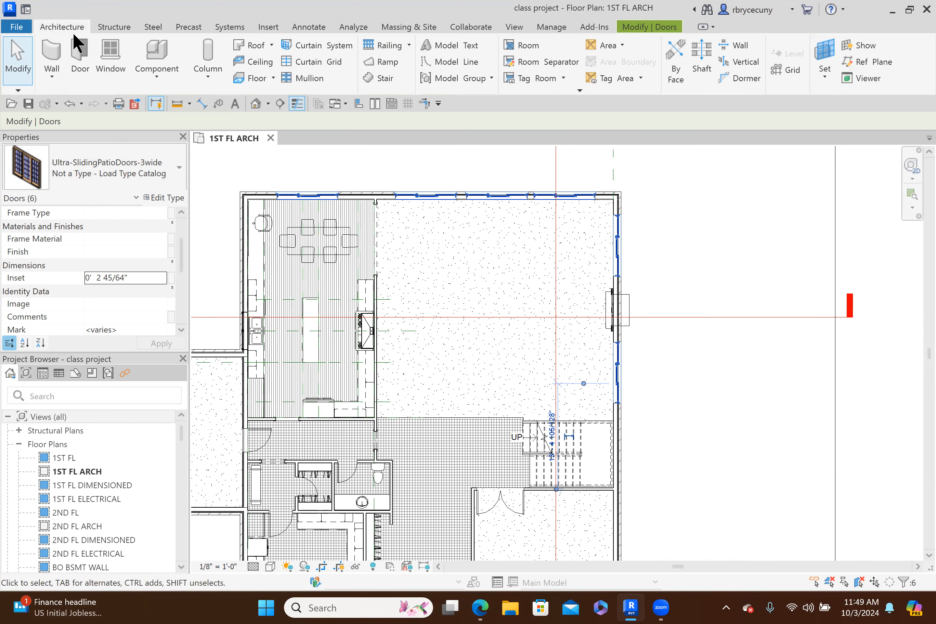
click(161, 49)
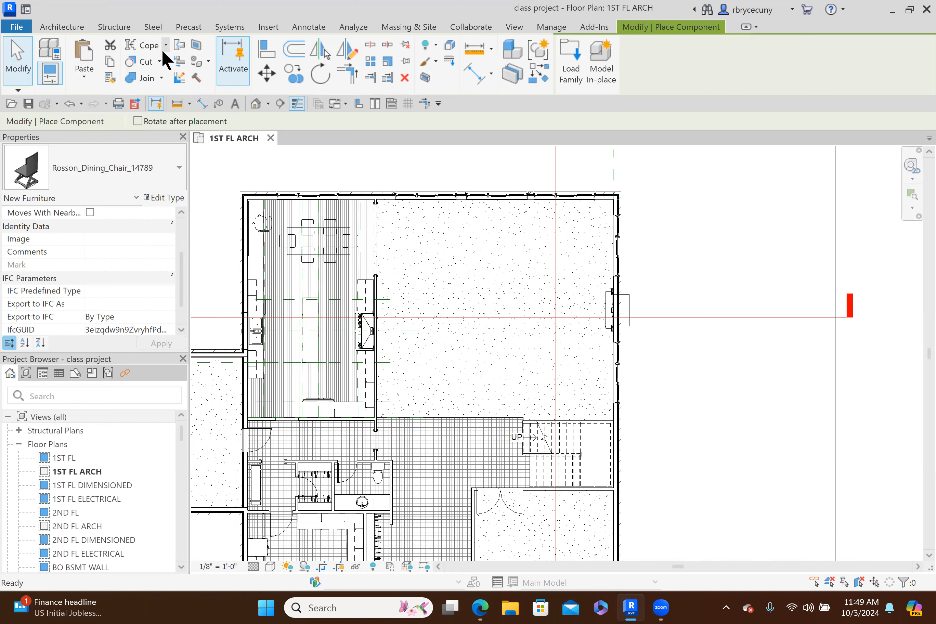
click(93, 170)
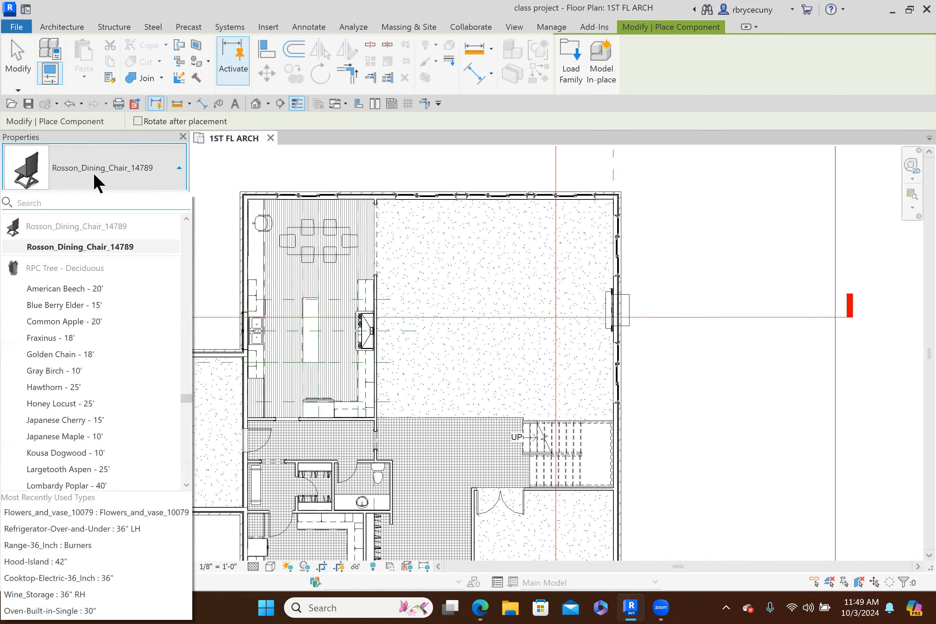
scroll(75, 294, up, 6)
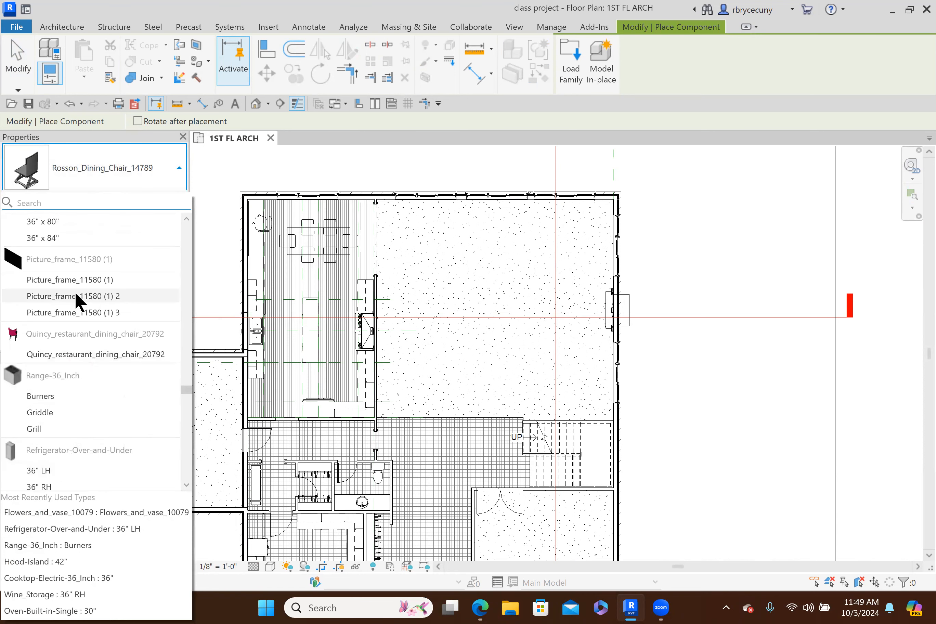
scroll(75, 298, up, 6)
scroll(76, 303, up, 8)
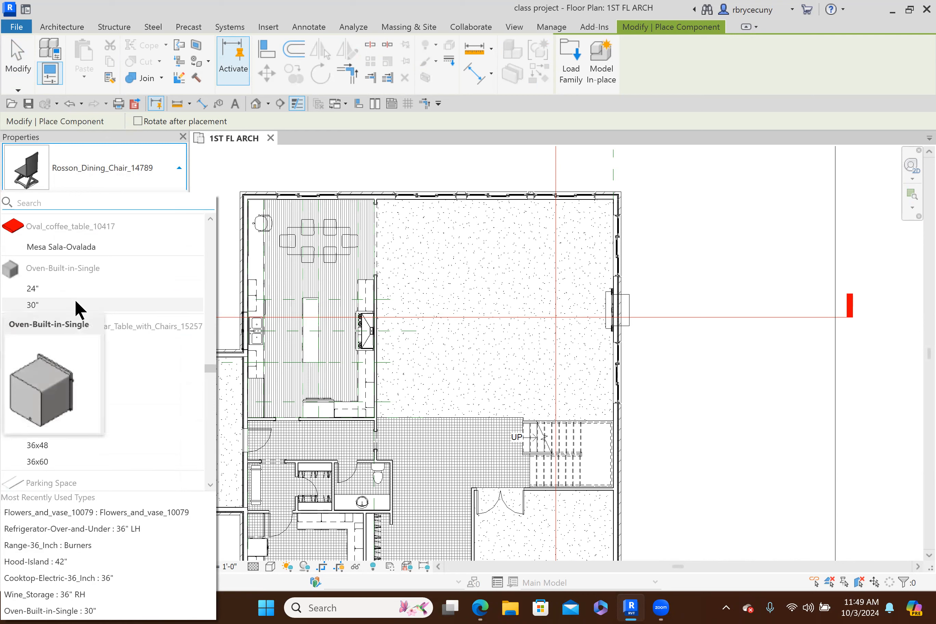
scroll(77, 308, up, 8)
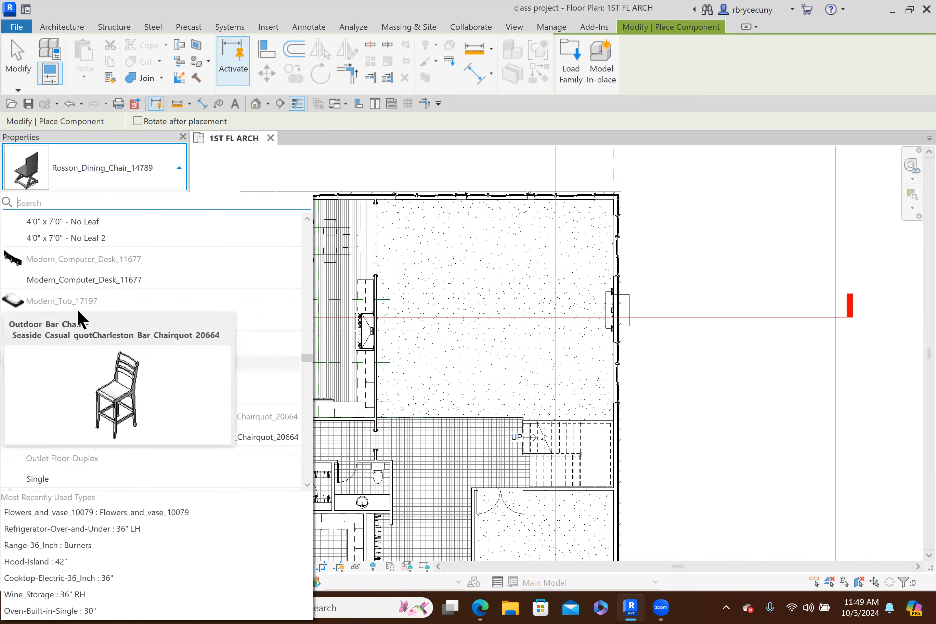
scroll(78, 311, up, 6)
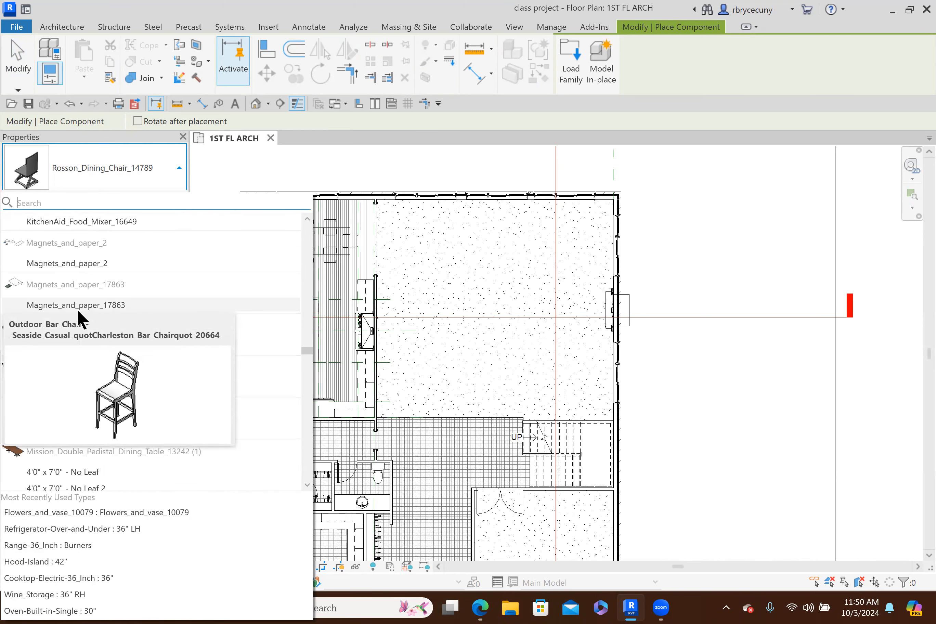
scroll(77, 318, up, 3)
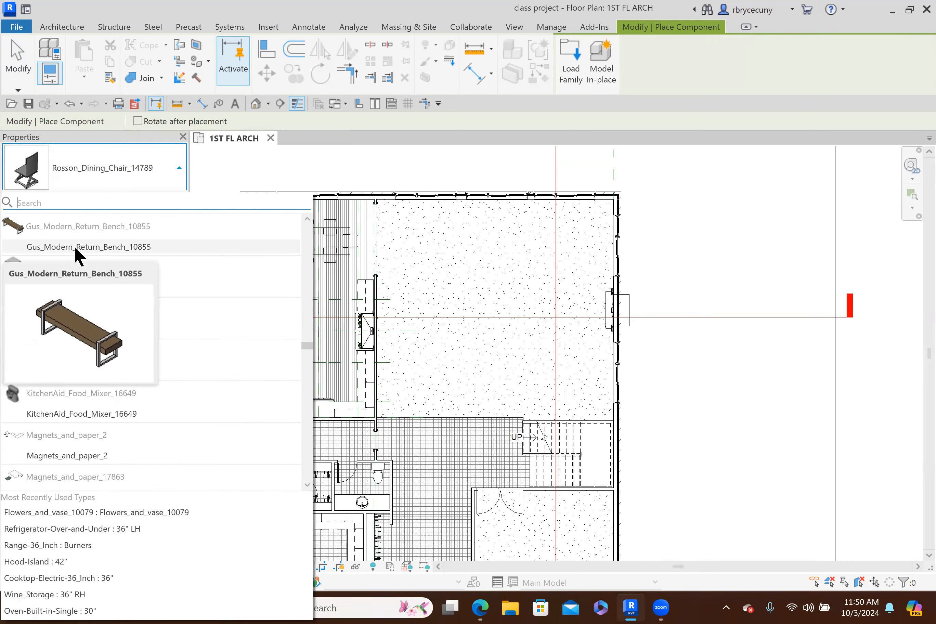
scroll(74, 248, up, 5)
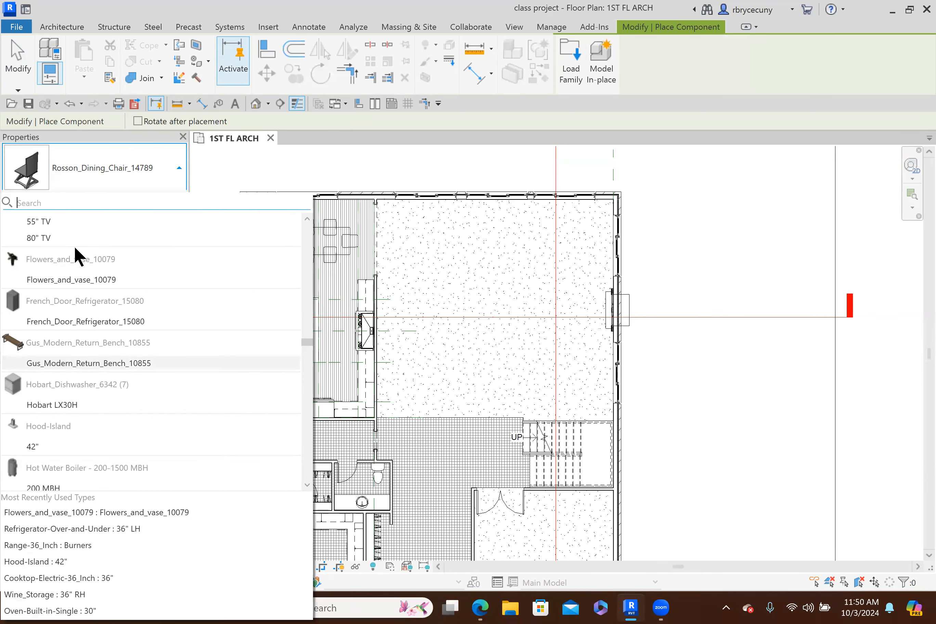
click(57, 201)
text(t)
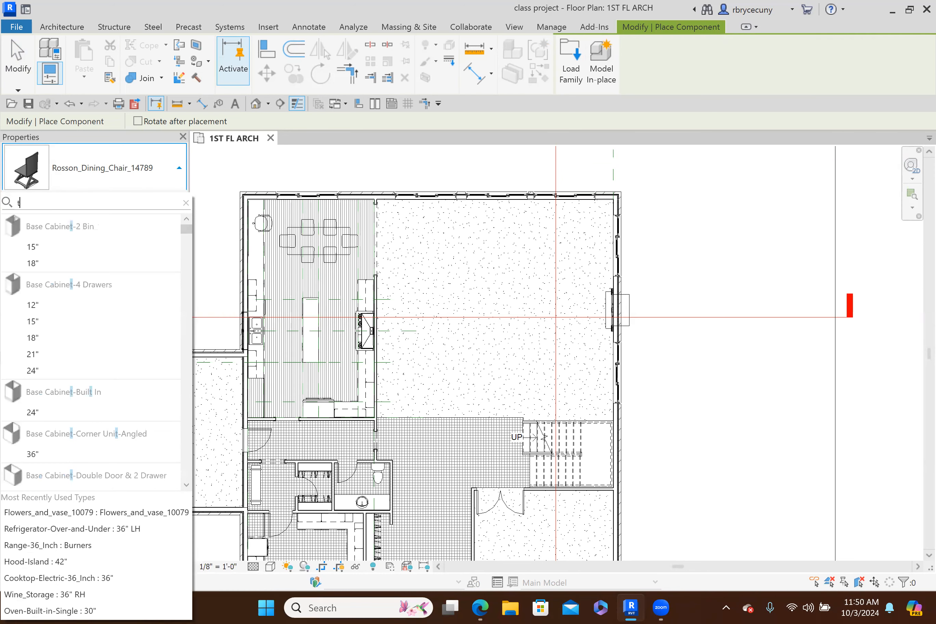
text(able)
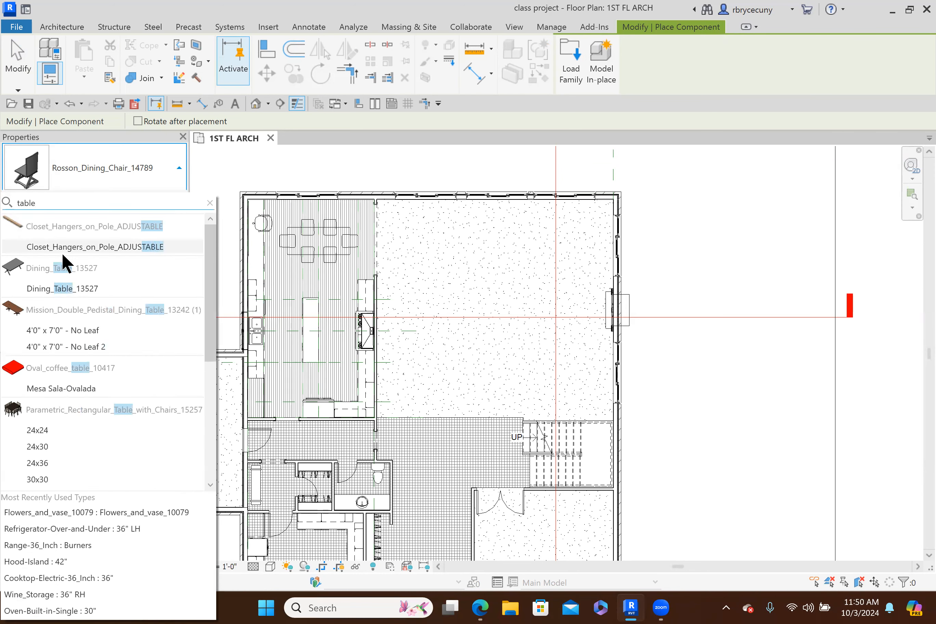
Place one 36x60 Parametric_Rectangular_Table_with_Chairs_15257 in the large room, near its patio-door wall on the kitchen side
mouse_move(52, 412)
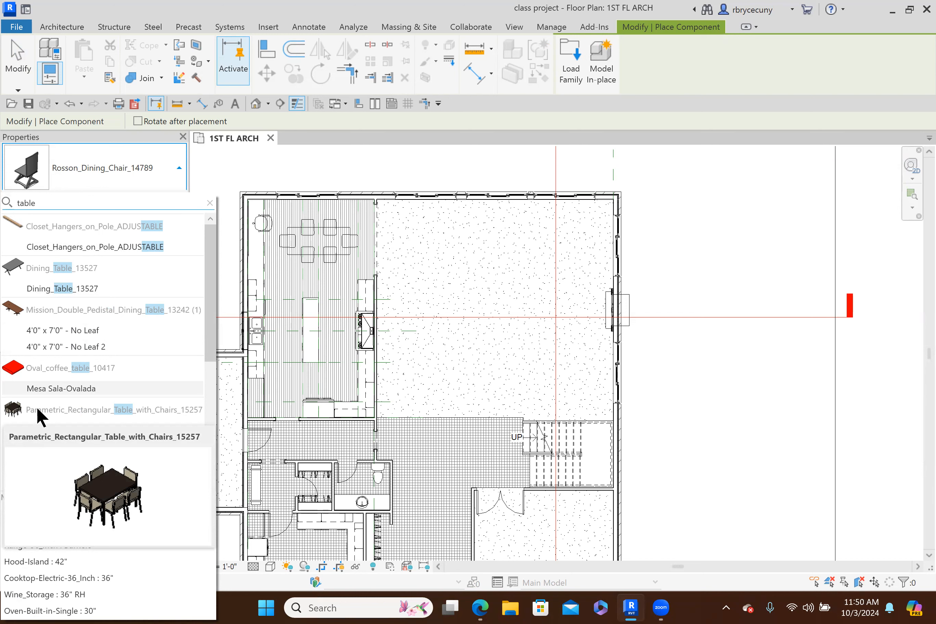
click(53, 409)
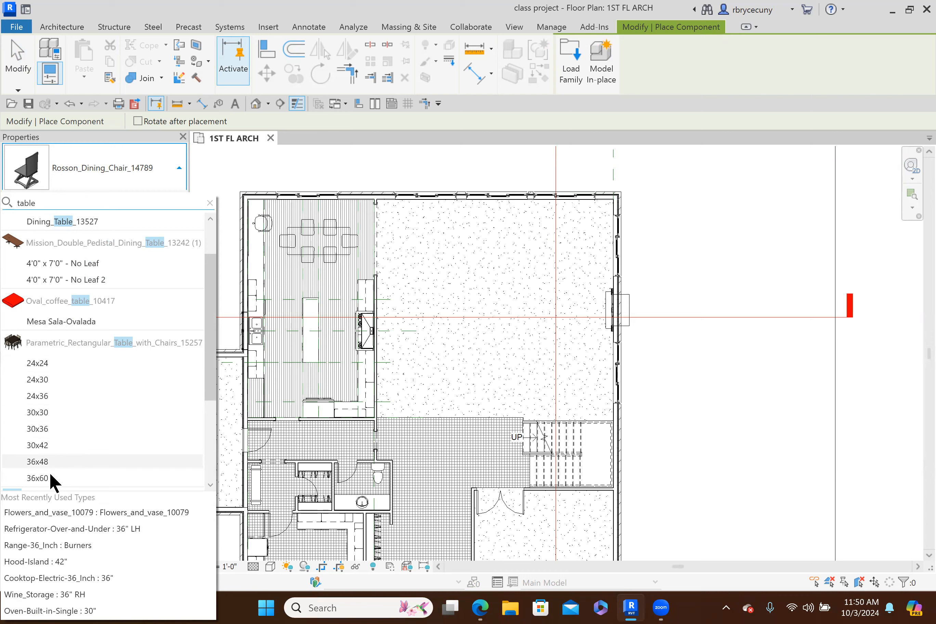
click(40, 477)
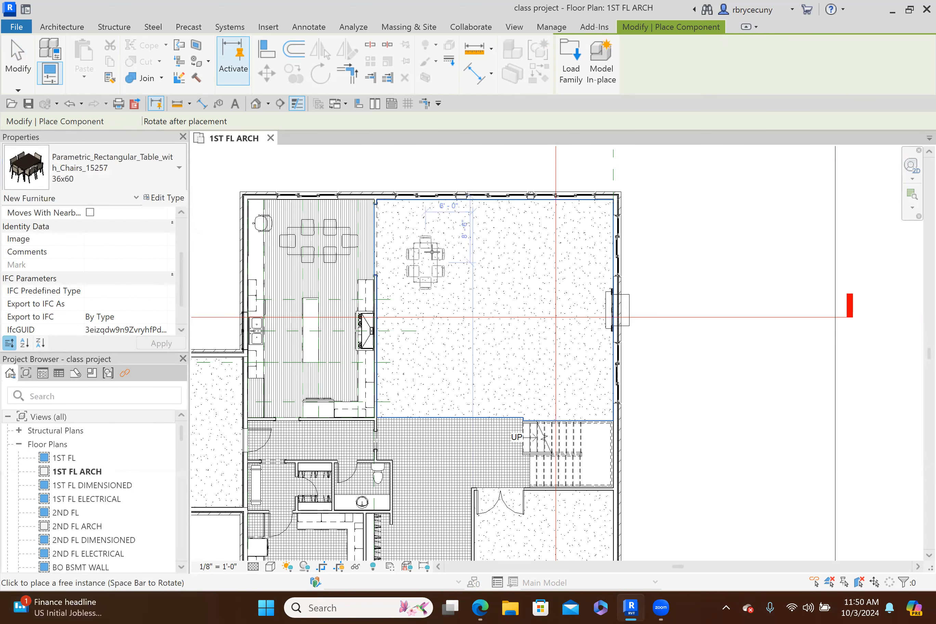
click(425, 247)
key(Escape)
key(Escape)
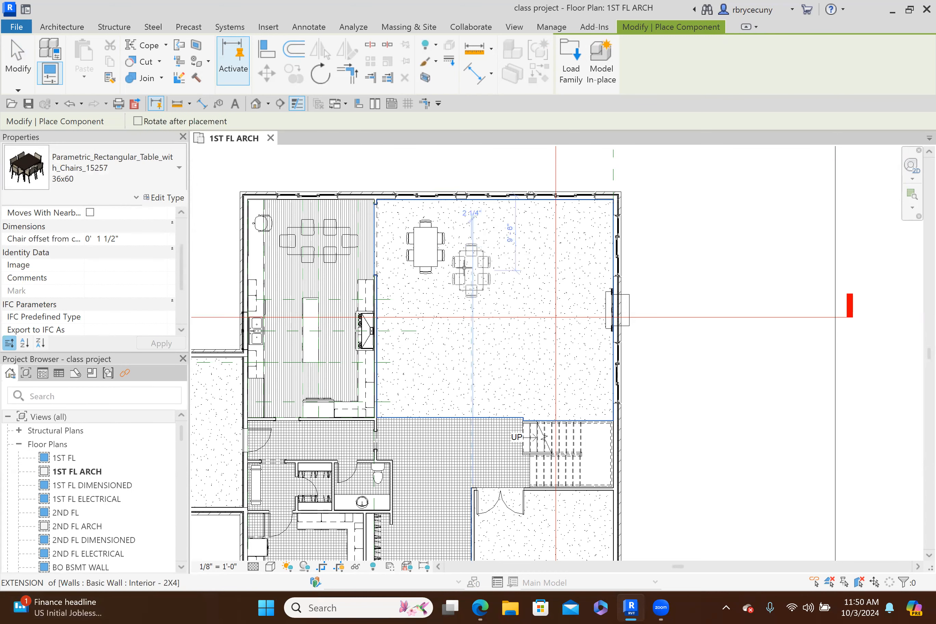
Set the Table Length of the newly placed table's type to 12'
scroll(457, 261, up, 3)
click(399, 278)
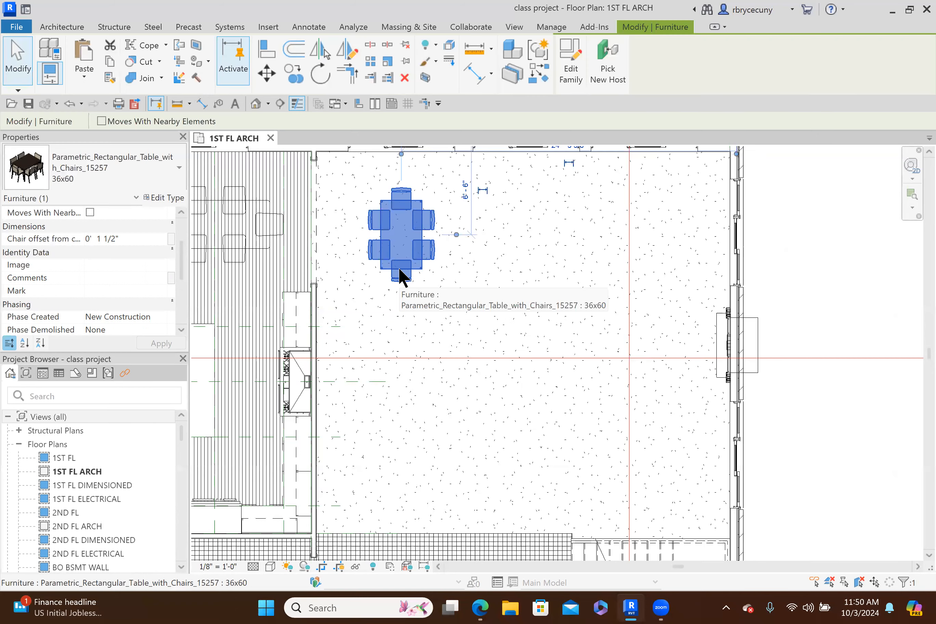
click(157, 197)
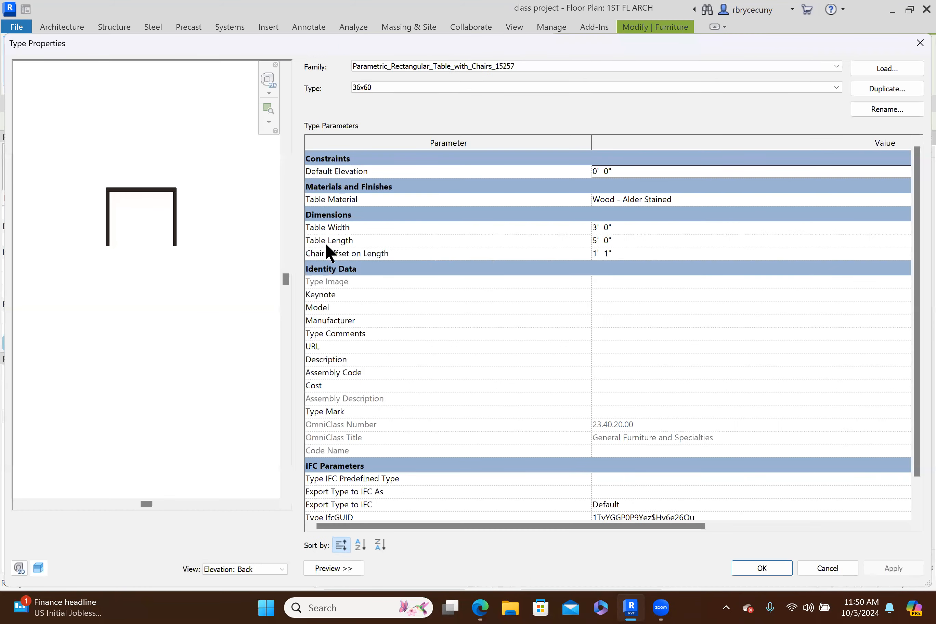
click(627, 241)
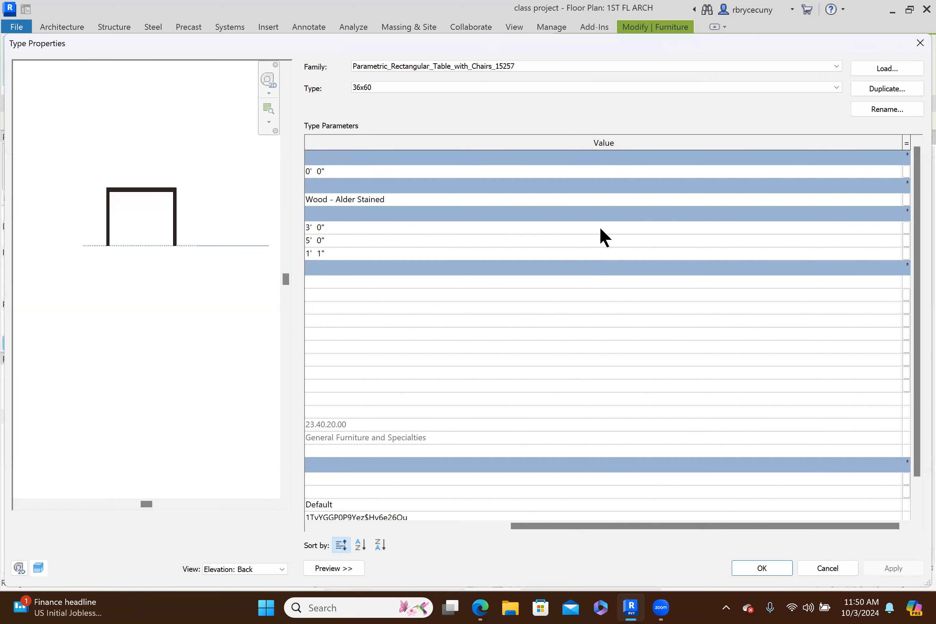
drag(345, 241, 293, 246)
text(12)
key(Return)
click(749, 563)
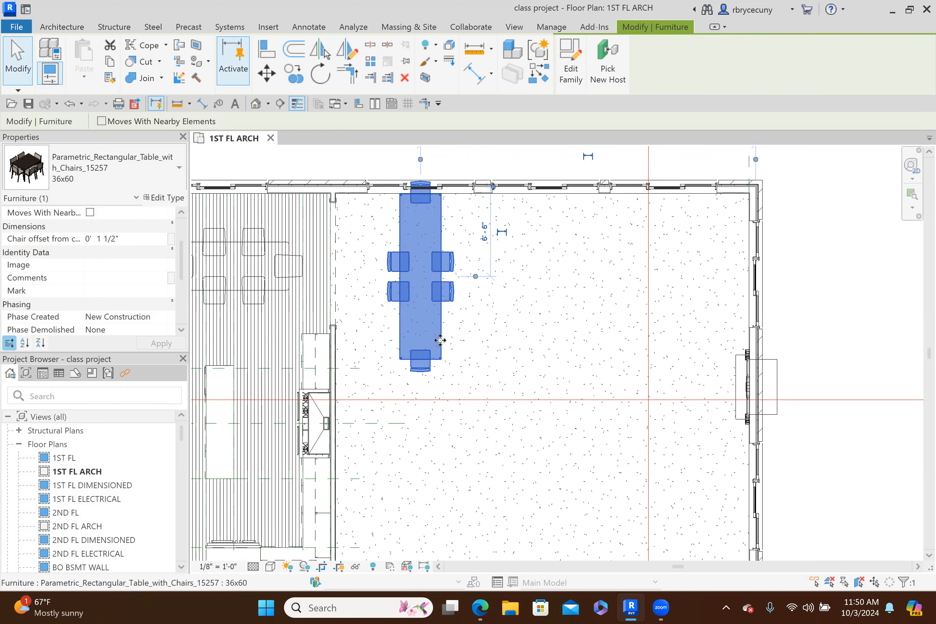
Set the table type's Chair Offset on Length to 5'
click(164, 198)
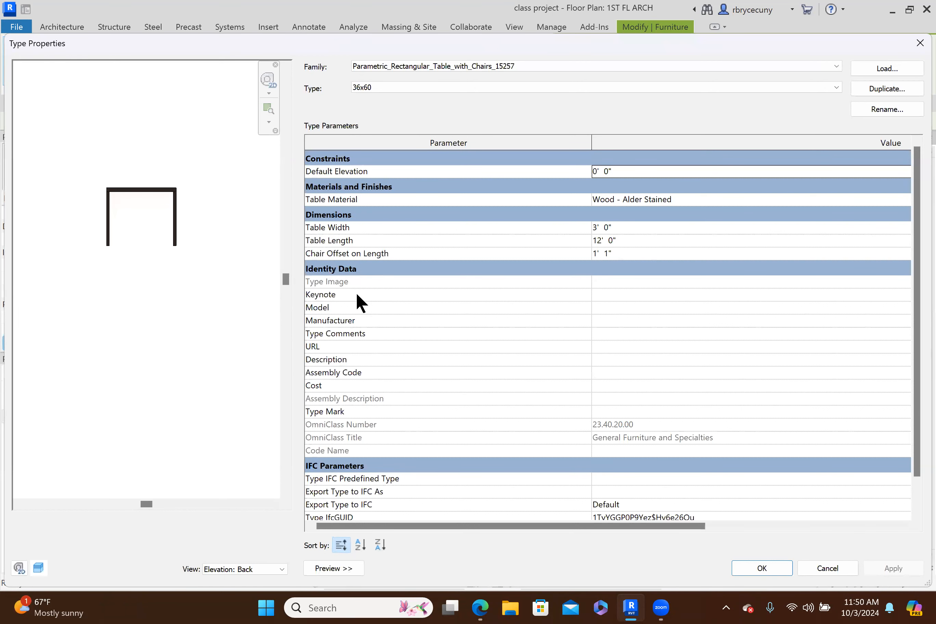
scroll(374, 374, down, 1)
scroll(363, 363, up, 1)
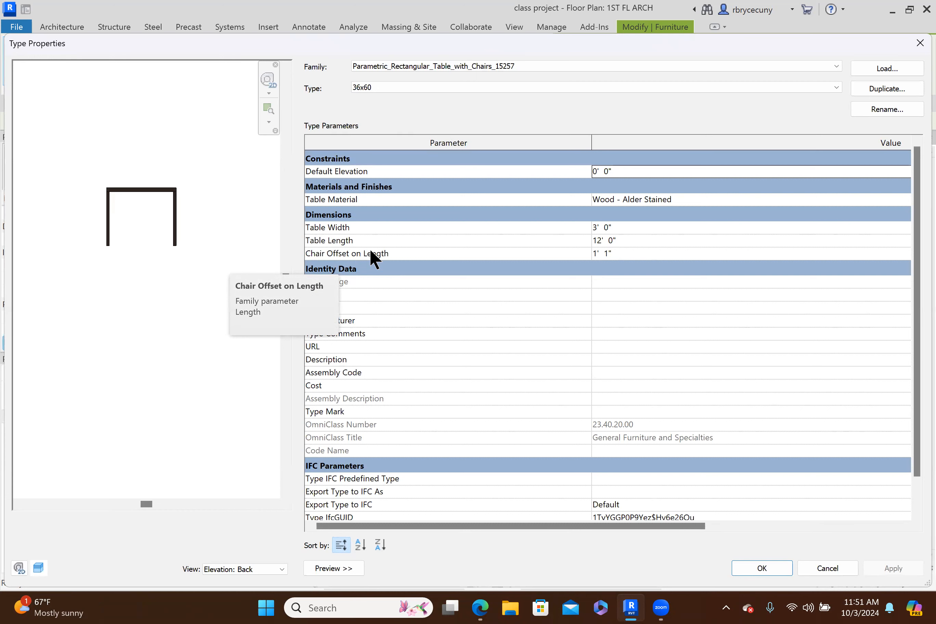
click(617, 253)
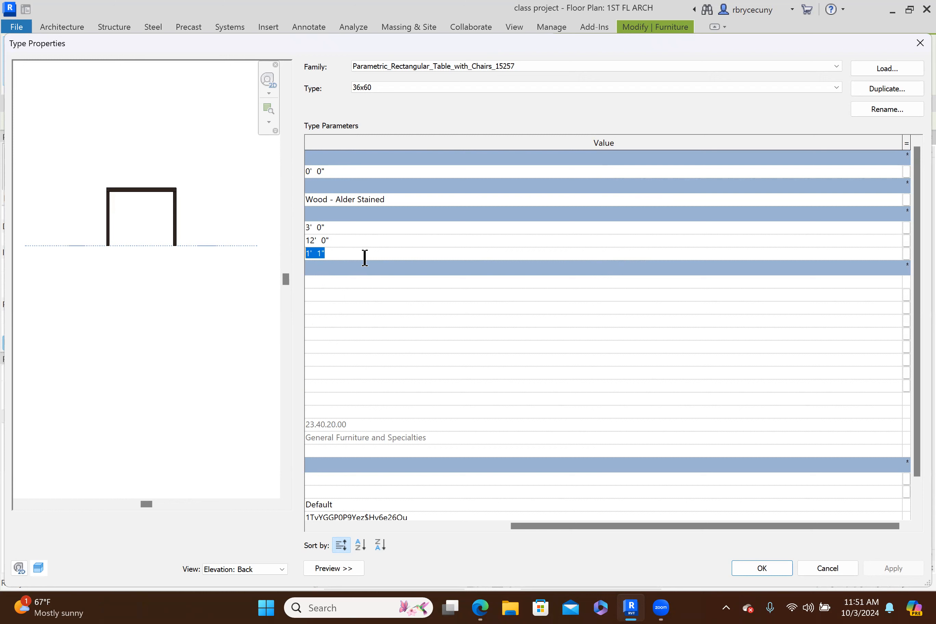
text(5)
click(764, 570)
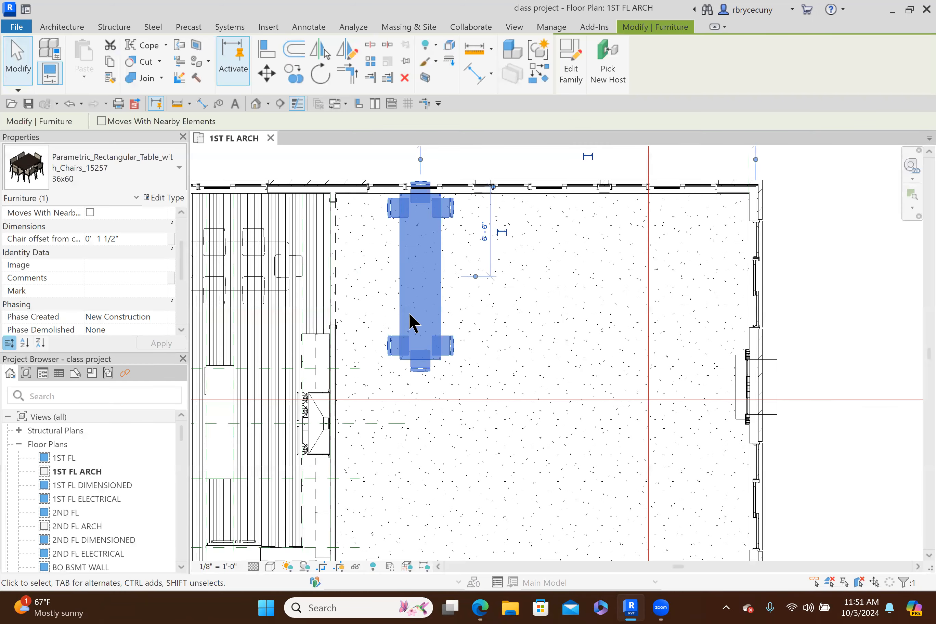
Nudge the selected parametric table with chairs away from the patio-door wall, into the large room
scroll(410, 322, down, 1)
scroll(437, 330, down, 1)
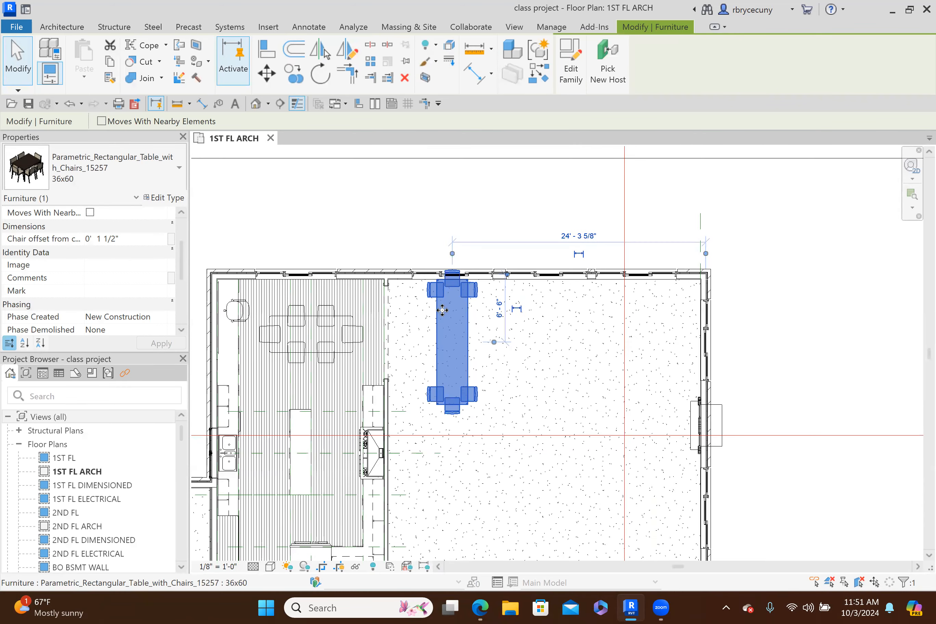
scroll(445, 308, up, 1)
scroll(460, 364, up, 1)
scroll(405, 381, up, 1)
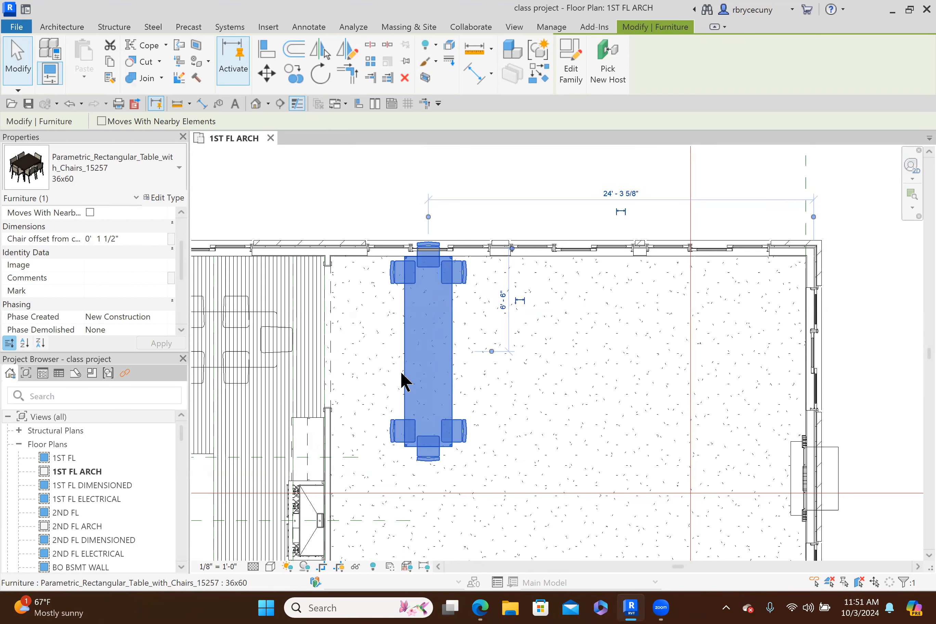
key(Down)
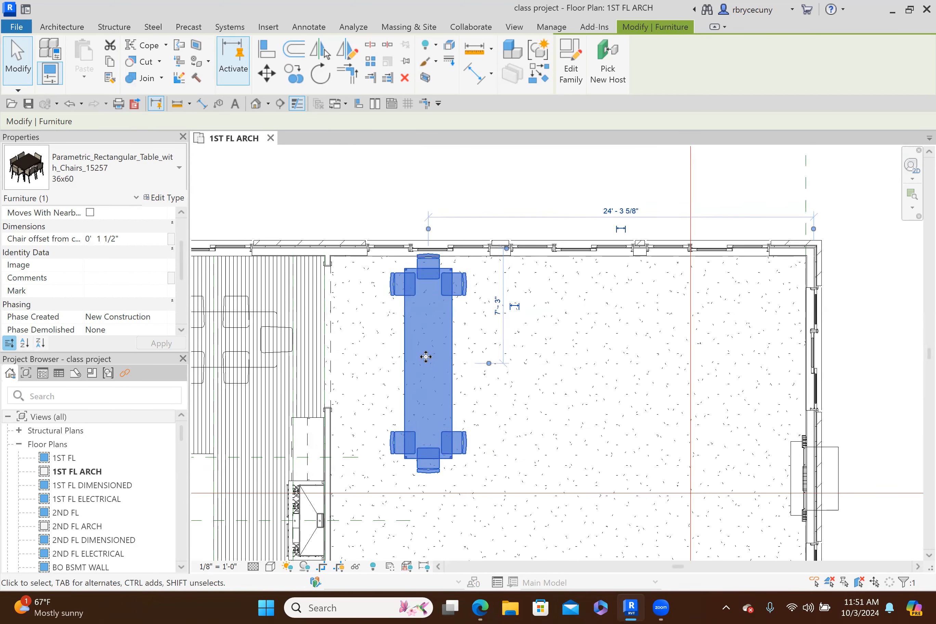
key(Down)
key(Down)
key(Down)
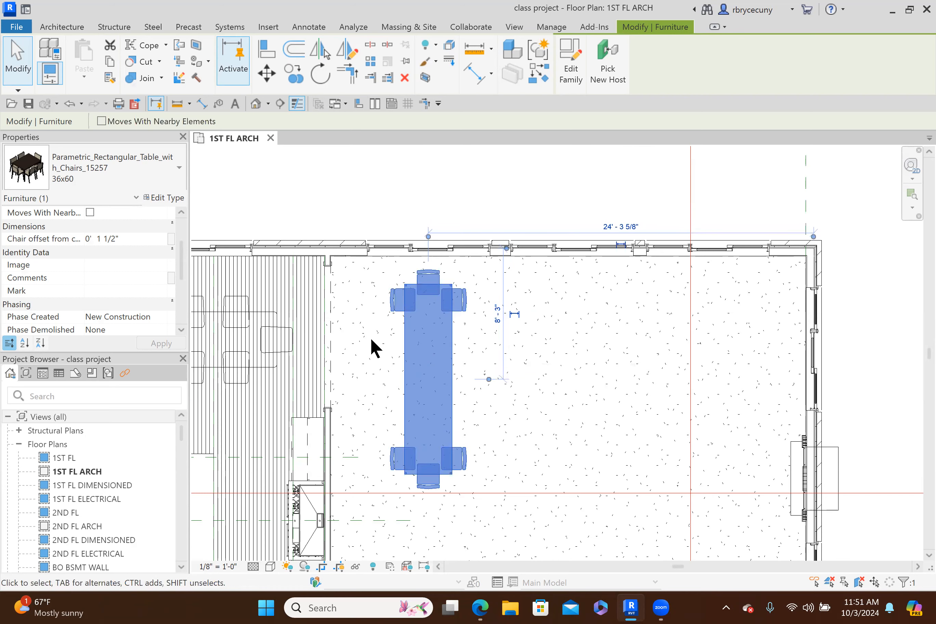
Delete the parametric table with chairs from the large room
middle_drag(387, 364, 358, 344)
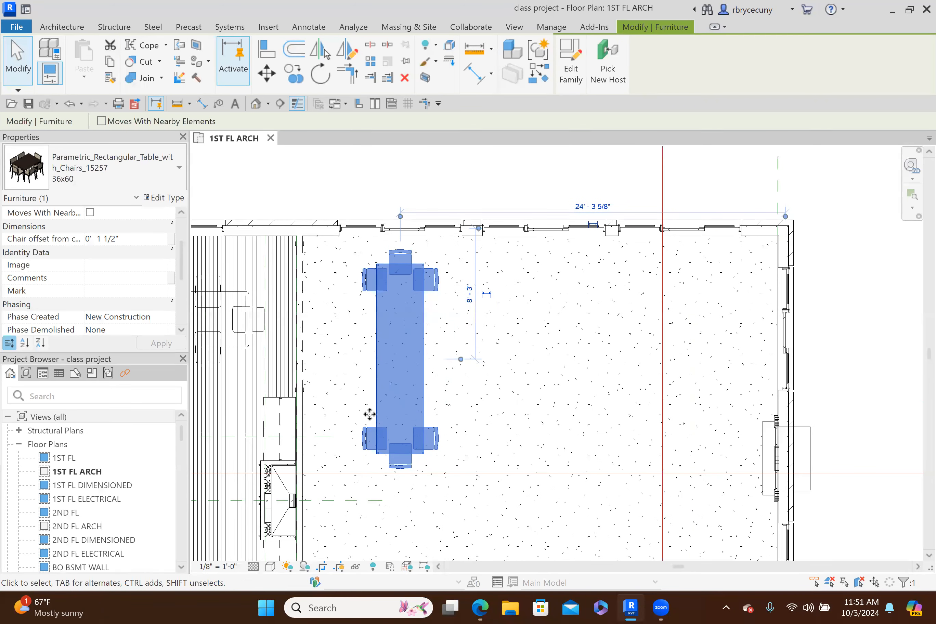
key(Delete)
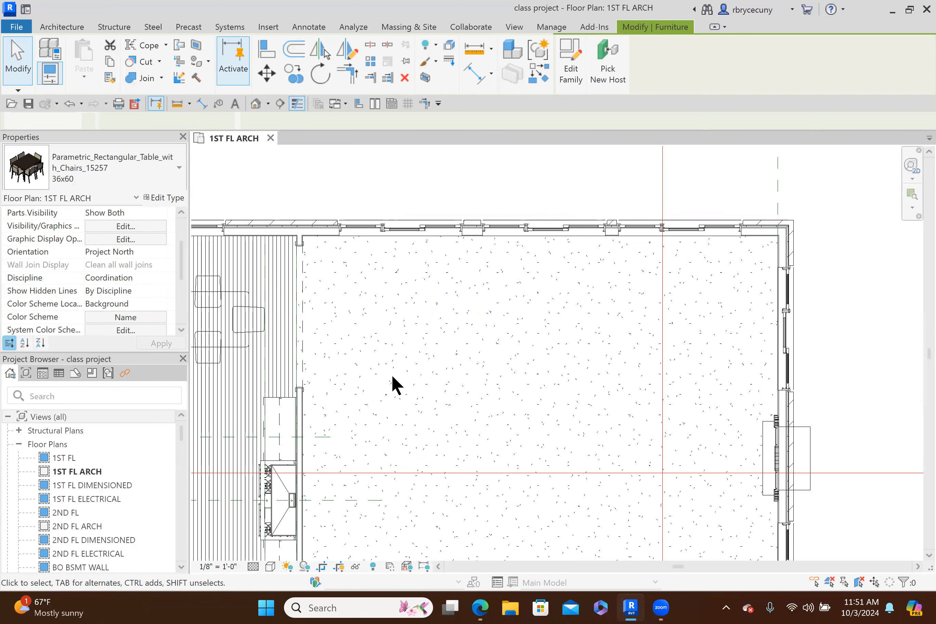
Start placing a component, browse the loaded types and filter them by "table"
click(155, 55)
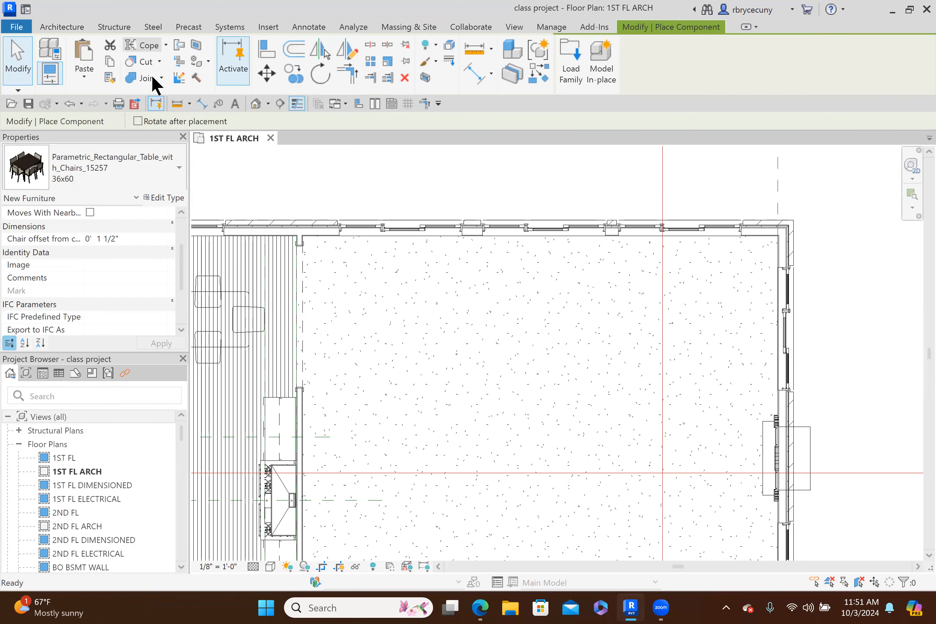
click(83, 171)
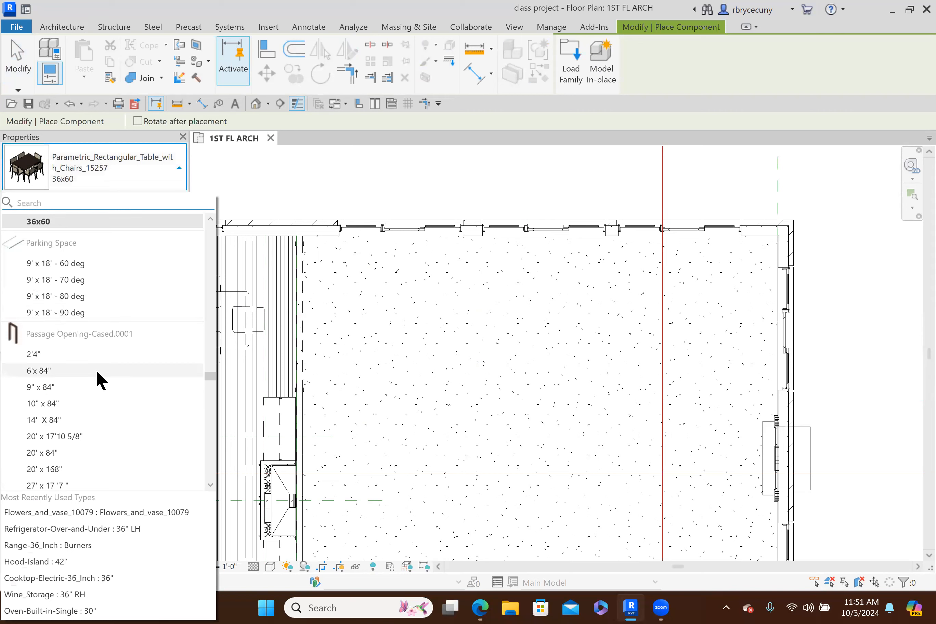
scroll(96, 369, up, 3)
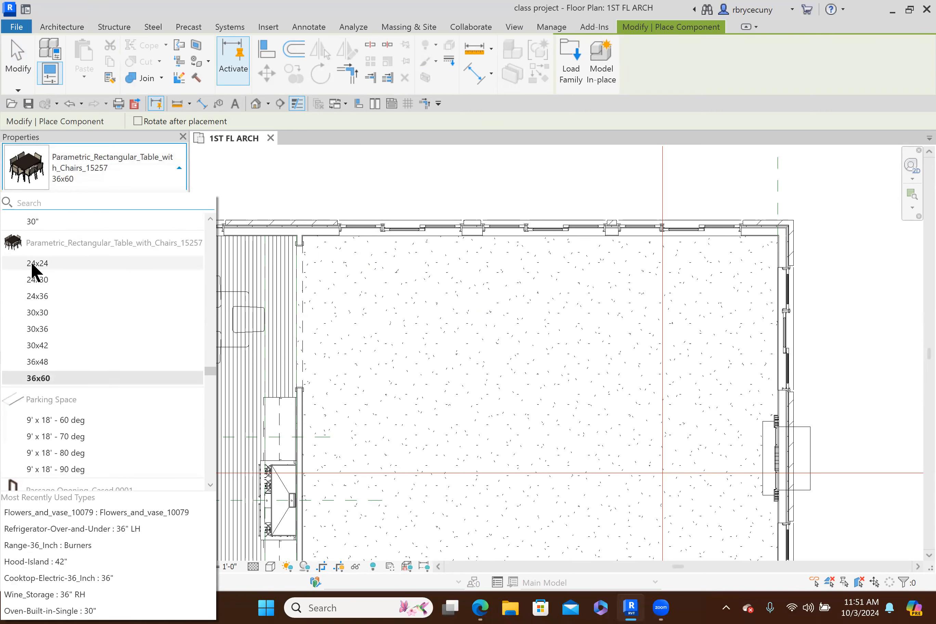
scroll(31, 261, up, 3)
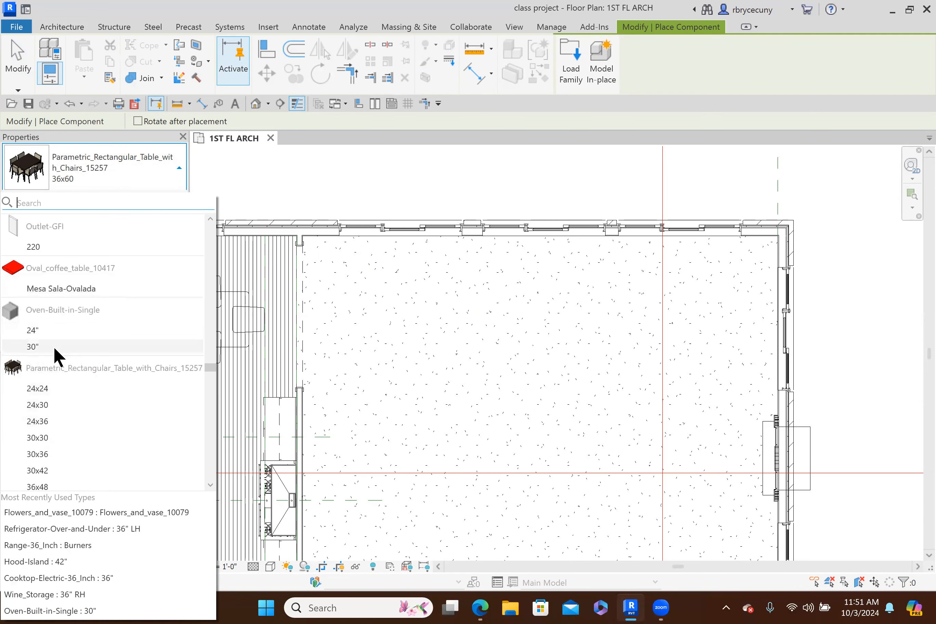
scroll(79, 299, up, 10)
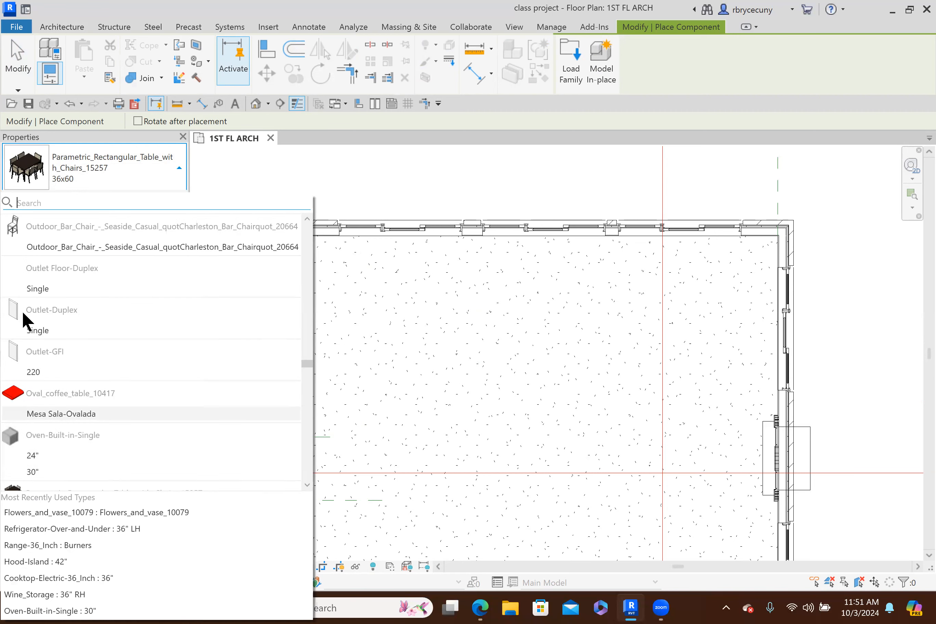
scroll(41, 312, up, 3)
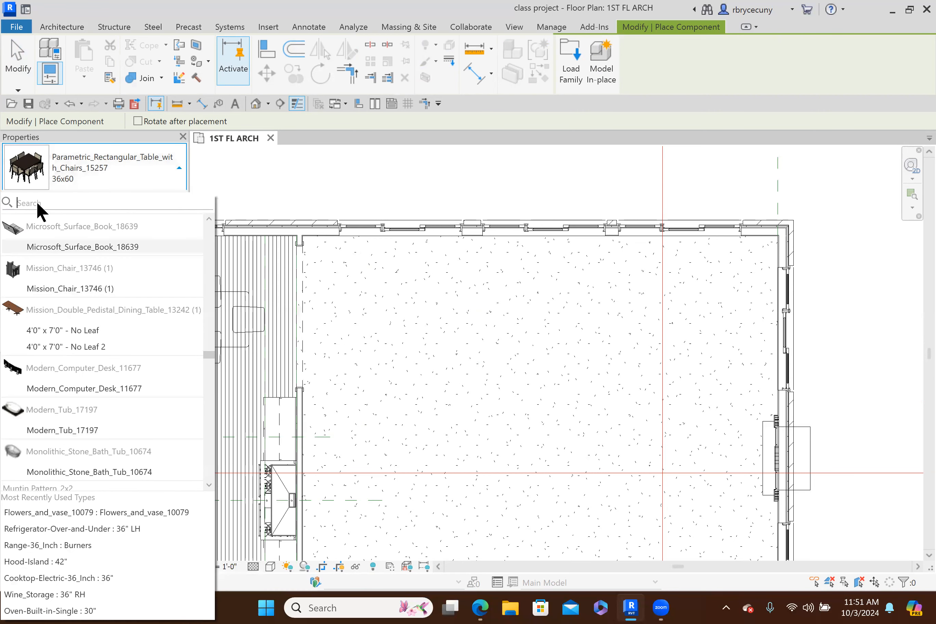
click(38, 203)
text(table)
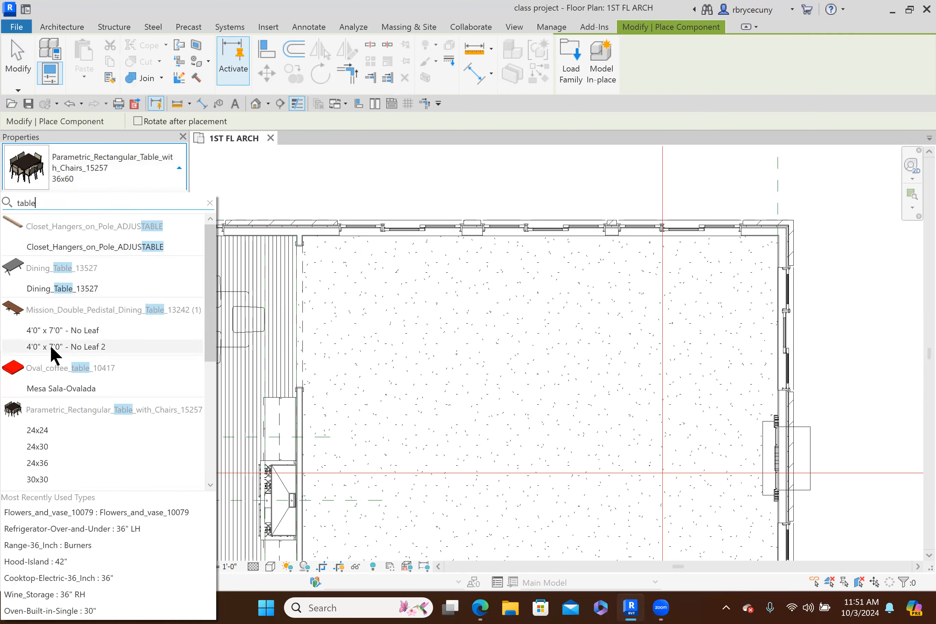
Place one Mission_Double_Pedistal_Dining_Table_13242 (1), type 4'0" x 7'0" - No Leaf 2, lengthwise about 6'-0" from the large room's patio-door wall
mouse_move(51, 347)
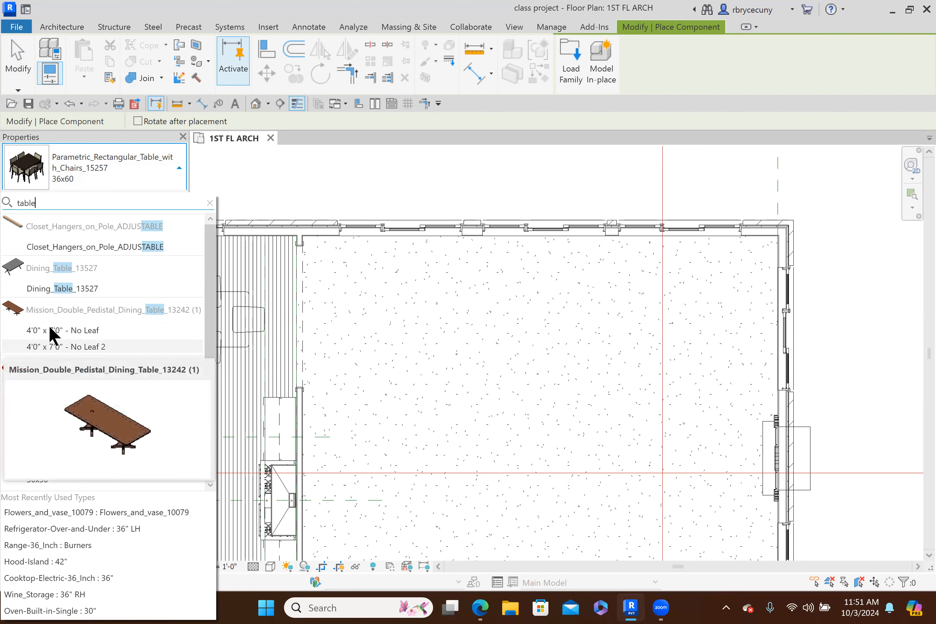
mouse_move(55, 286)
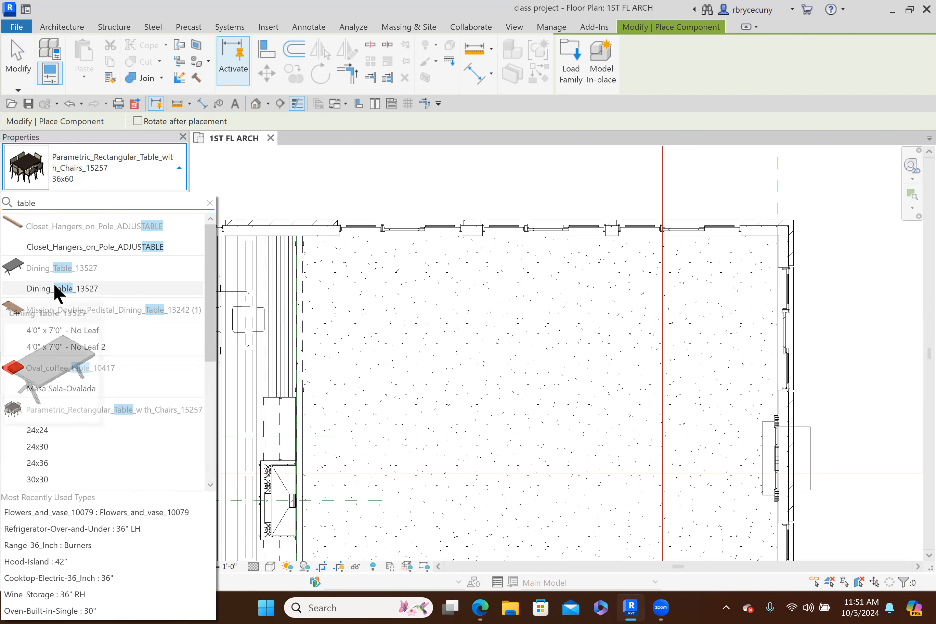
click(41, 346)
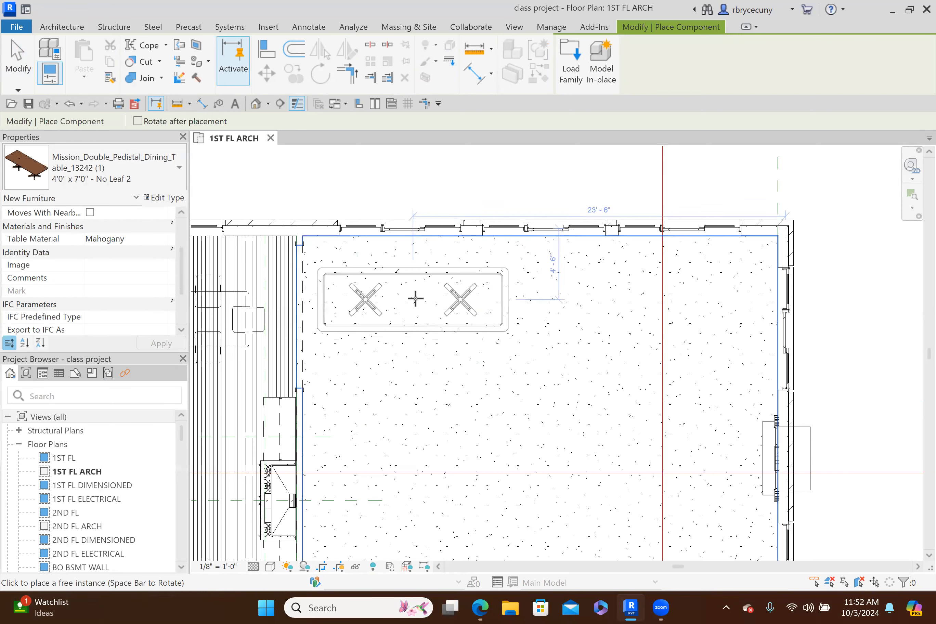
click(423, 322)
key(Escape)
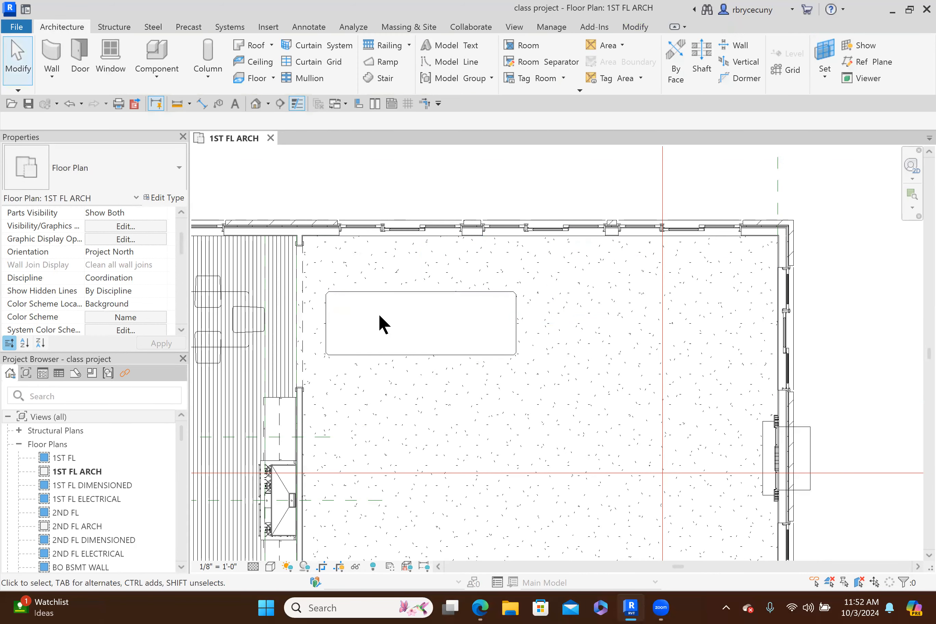
Shift the pedestal dining table along the patio-door wall, away from the kitchen, and nudge it slightly back toward the kitchen
scroll(379, 315, down, 1)
drag(439, 344, 460, 343)
scroll(431, 393, down, 5)
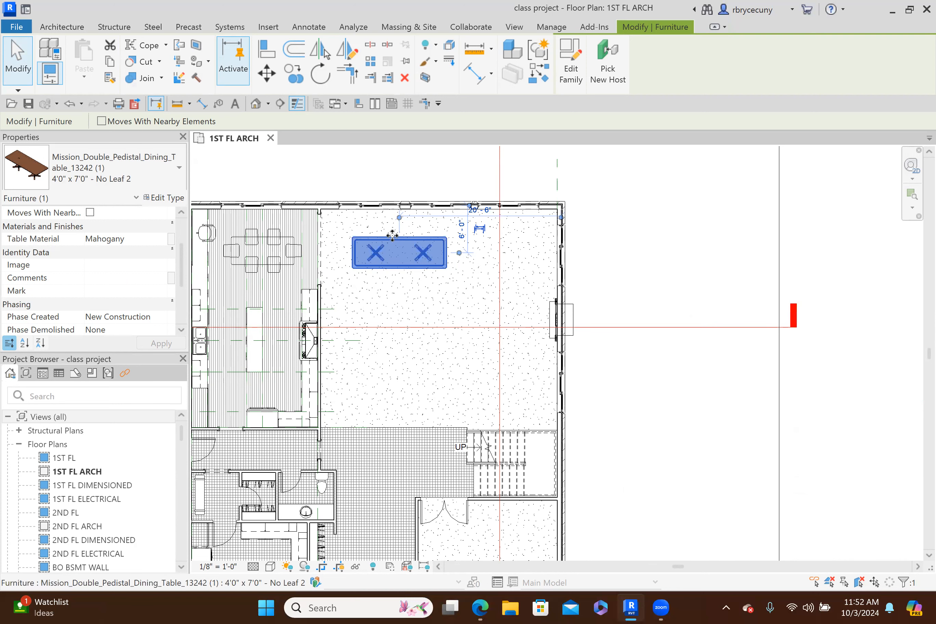
scroll(391, 237, up, 1)
middle_drag(417, 320, 449, 338)
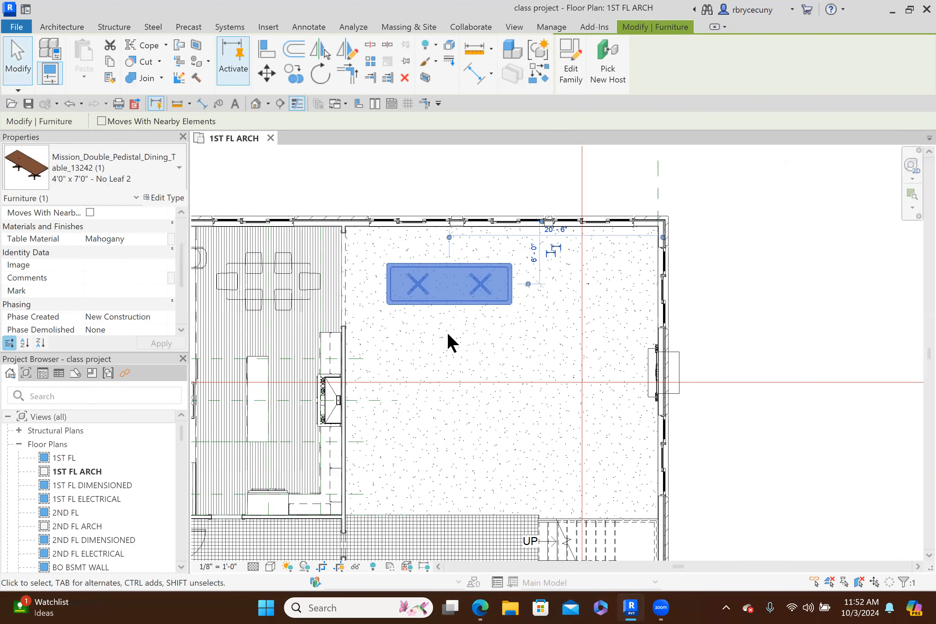
key(Left)
key(Left)
key(Left)
key(Left)
key(Left)
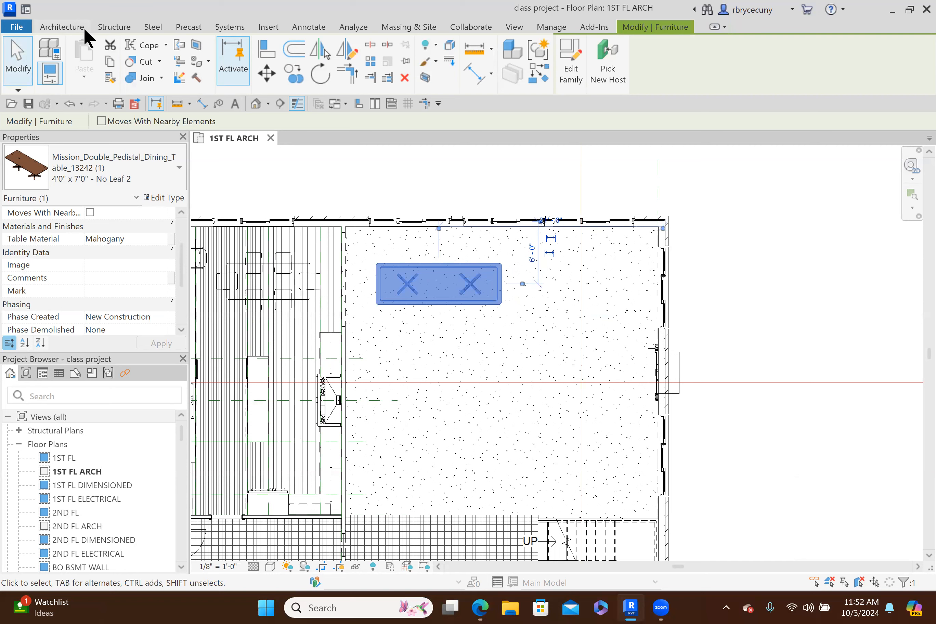
Start placing another component and look through the loaded types matching "chair" for a suitable dining chair
click(63, 26)
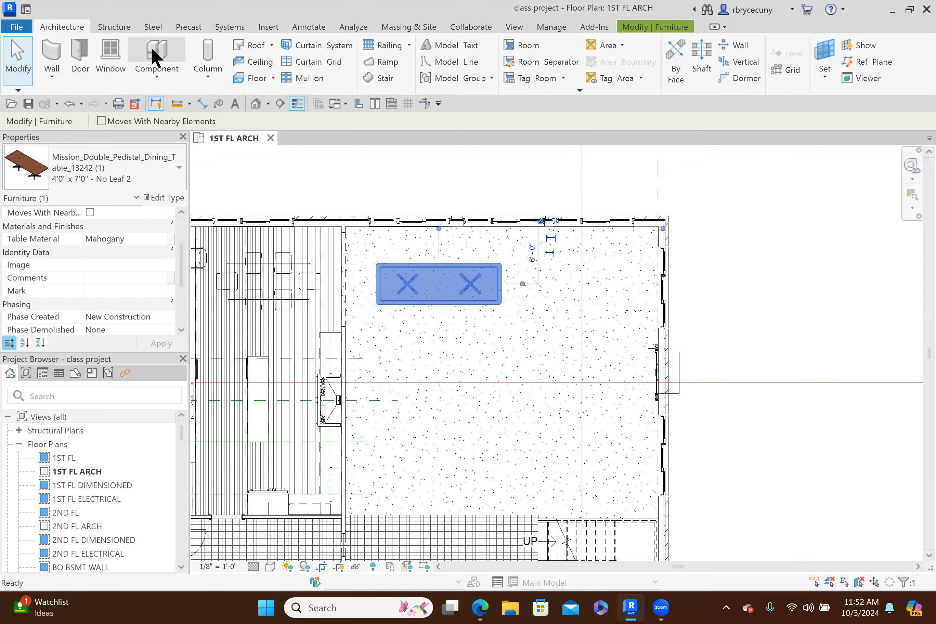
click(152, 48)
click(93, 176)
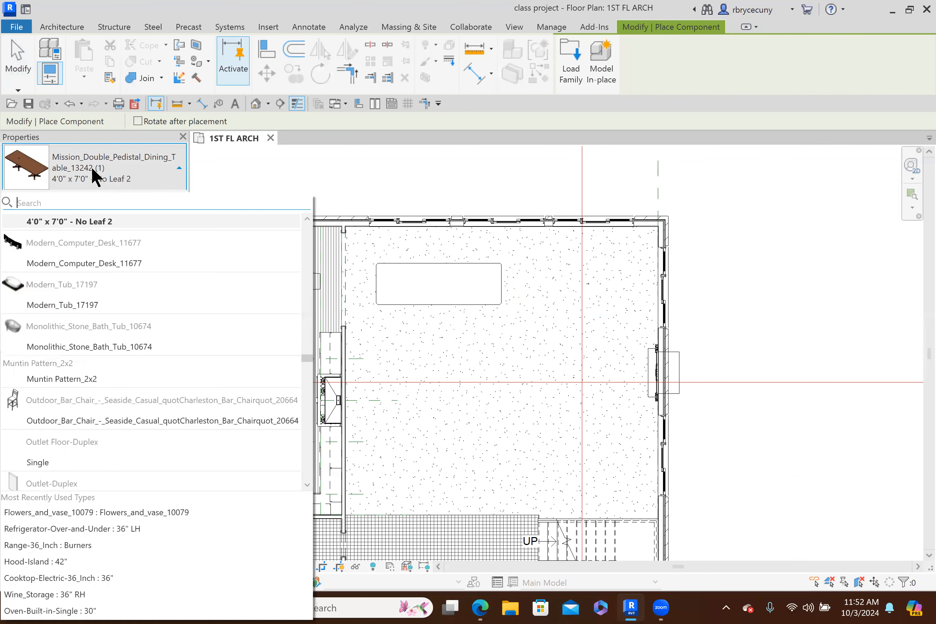
text(chair)
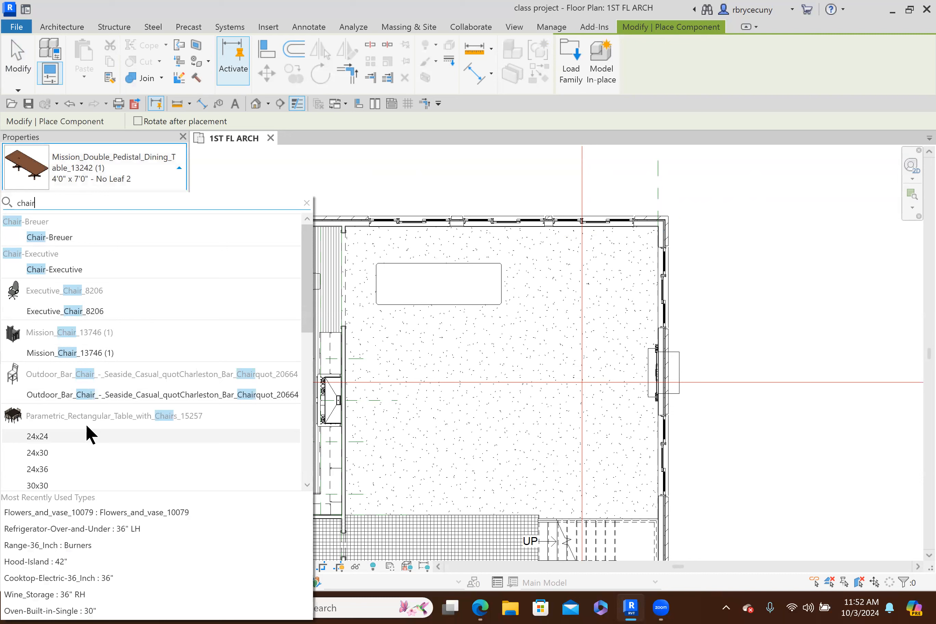
scroll(61, 349, down, 3)
scroll(61, 349, up, 3)
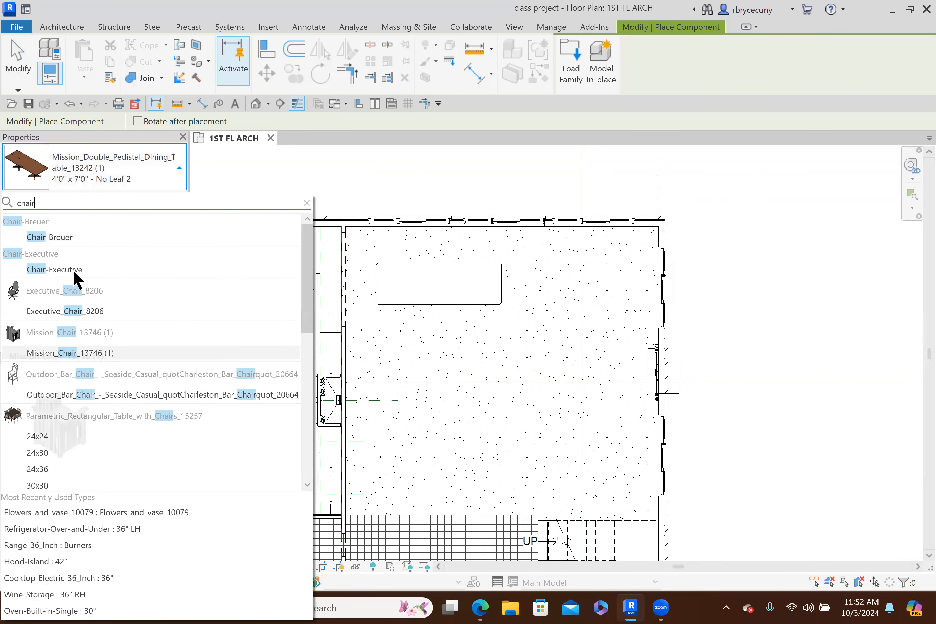
scroll(65, 271, down, 3)
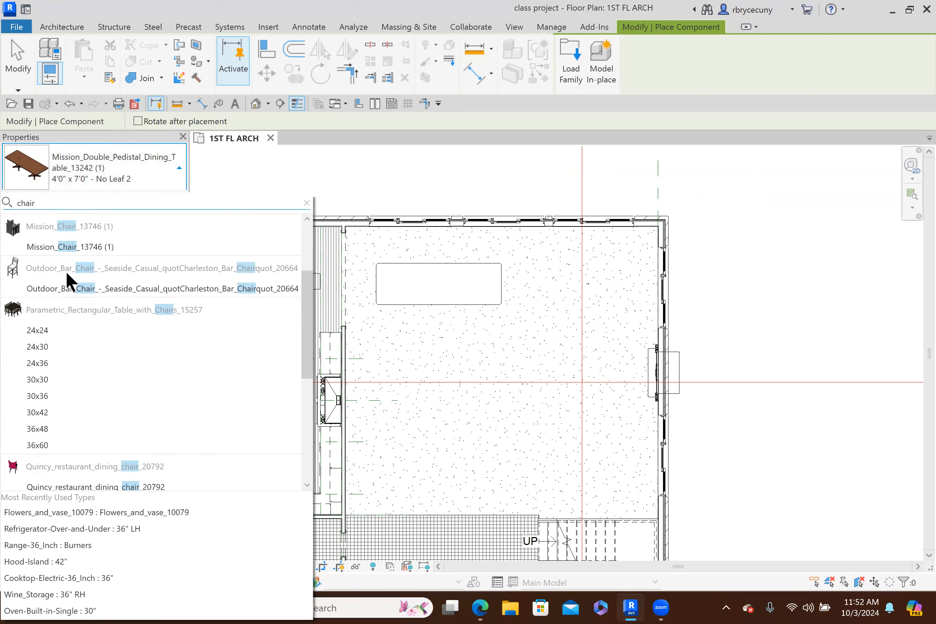
scroll(66, 274, down, 3)
scroll(77, 341, down, 1)
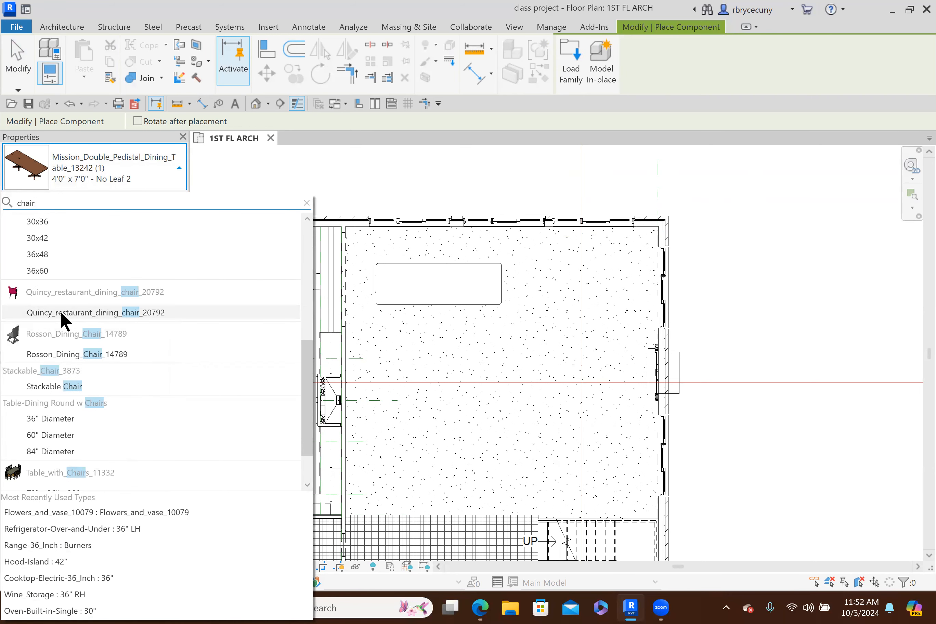
scroll(62, 318, down, 1)
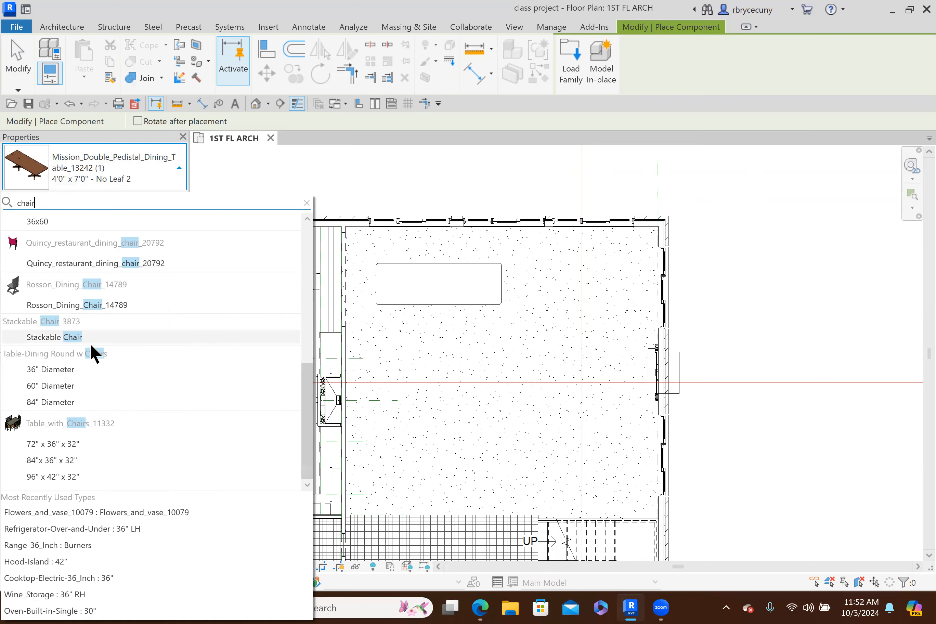
scroll(82, 402, up, 1)
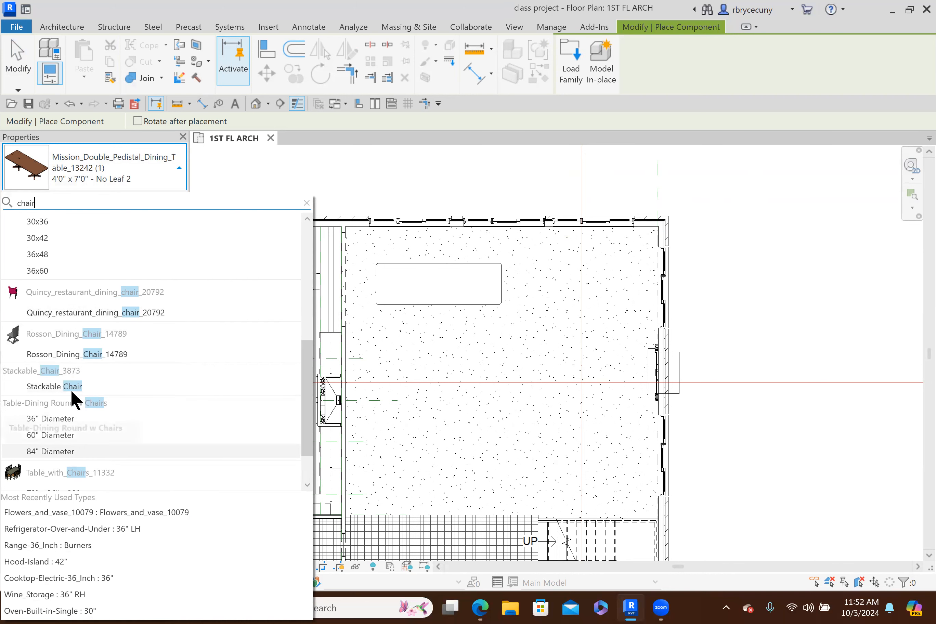
Place one Rosson_Dining_Chair_14789 between the table's kitchen-side end and the patio doors, about 3'-0" from that wall
click(44, 355)
scroll(402, 258, up, 3)
scroll(386, 241, up, 1)
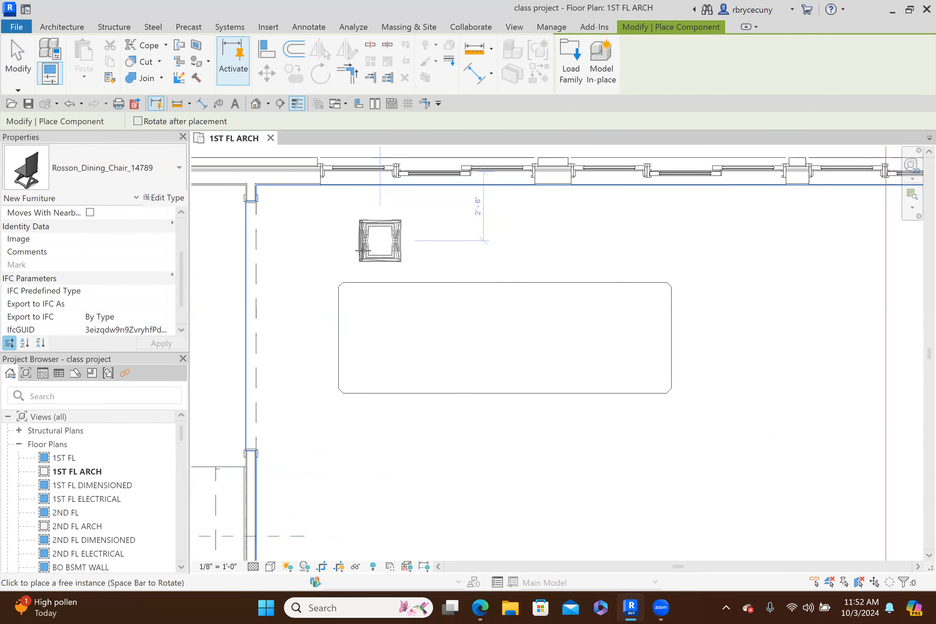
click(365, 256)
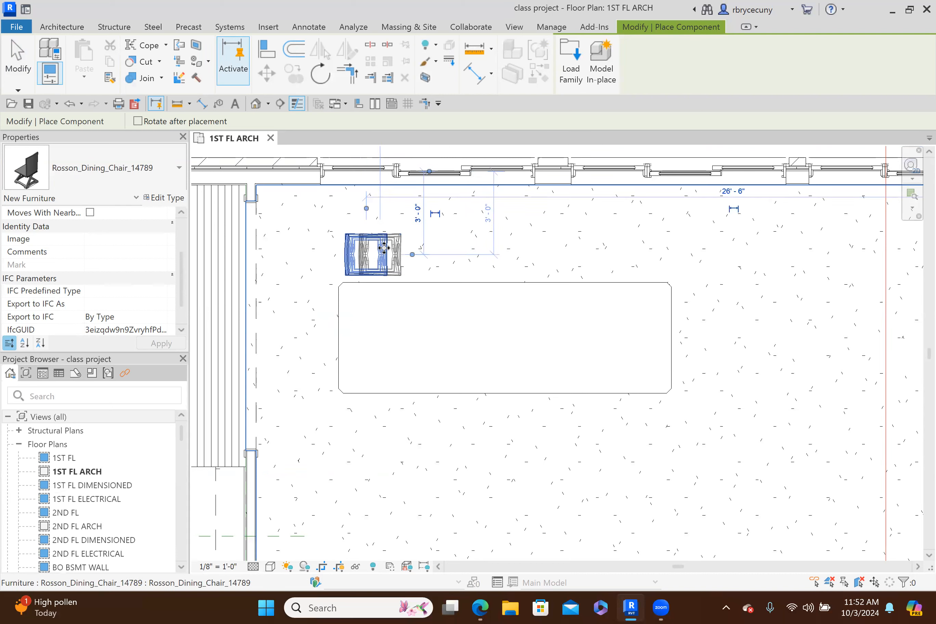
key(Escape)
key(Escape)
Open the default 3D view and rotate the dining chair 90° so it faces the table with its back to the patio doors
click(383, 245)
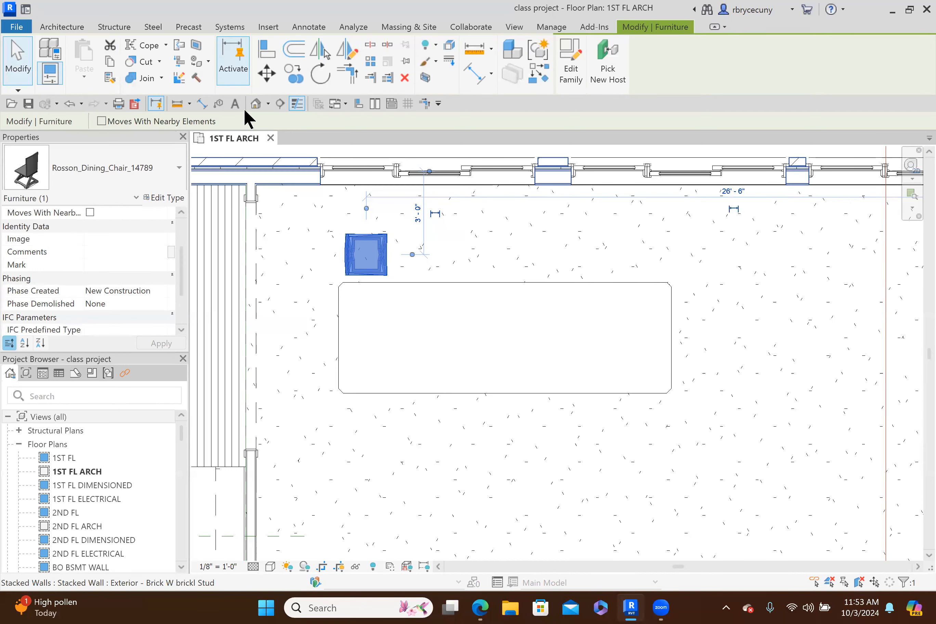
click(256, 105)
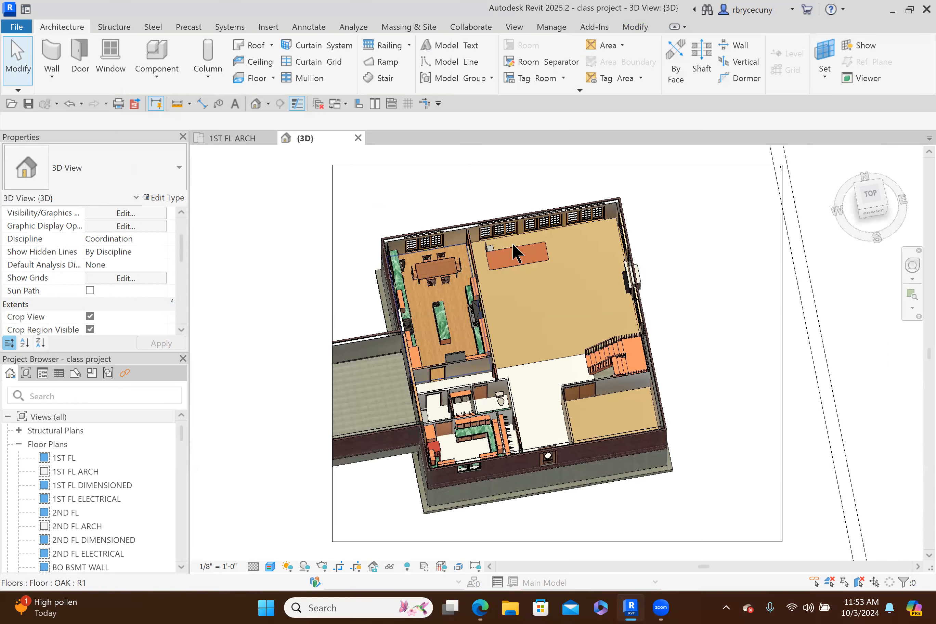
scroll(510, 258, up, 2)
scroll(390, 280, up, 5)
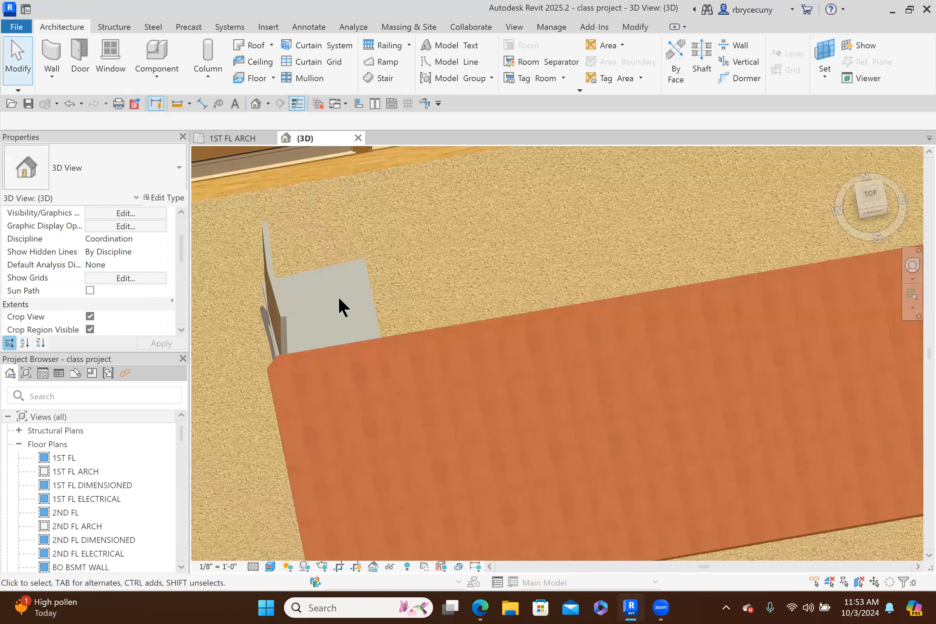
click(339, 308)
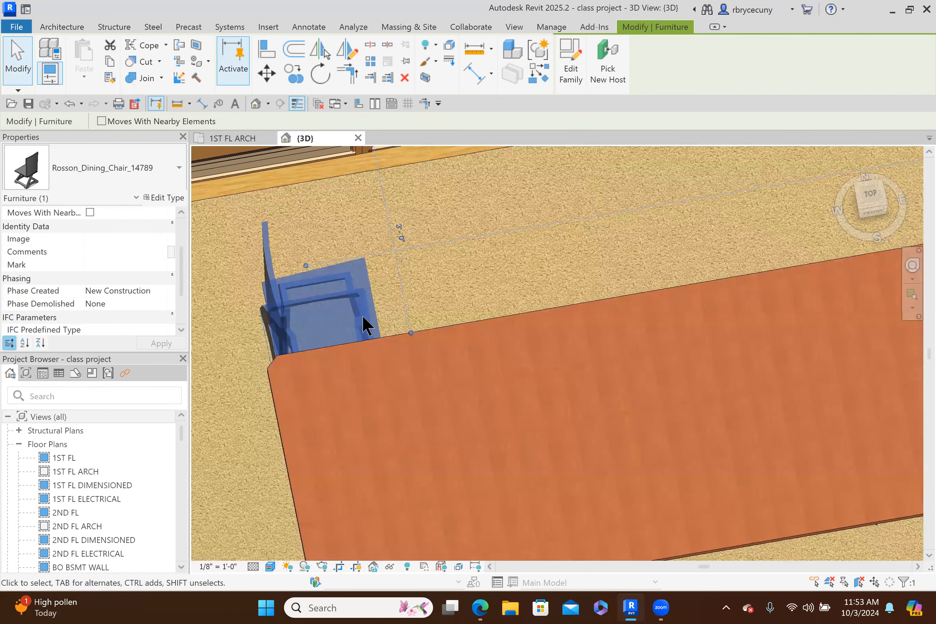
scroll(402, 346, down, 4)
key(Escape)
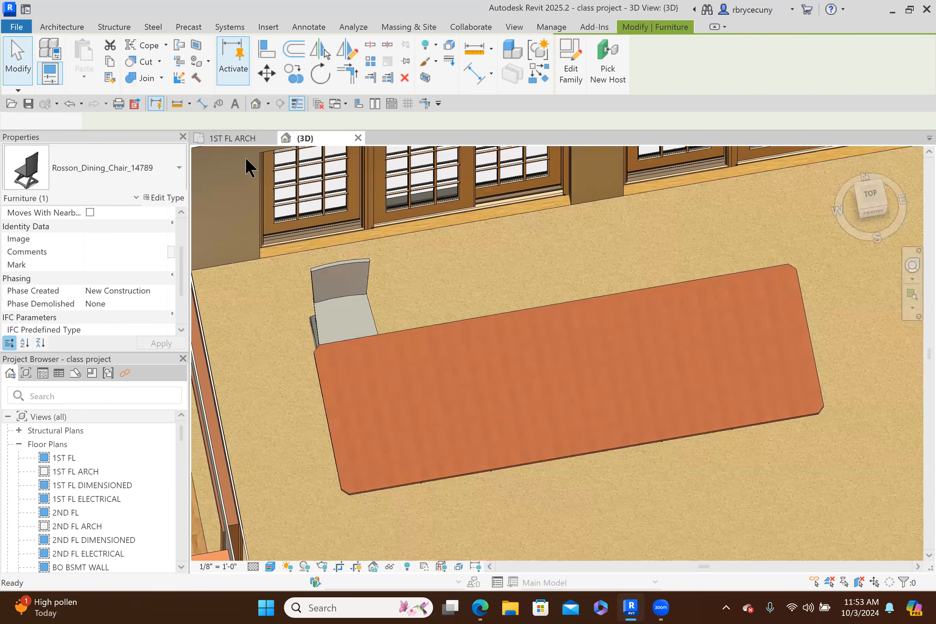
Return to the 1ST FL ARCH plan and nudge the dining chair toward the table so it tucks under the edge
key(ctrl+Tab)
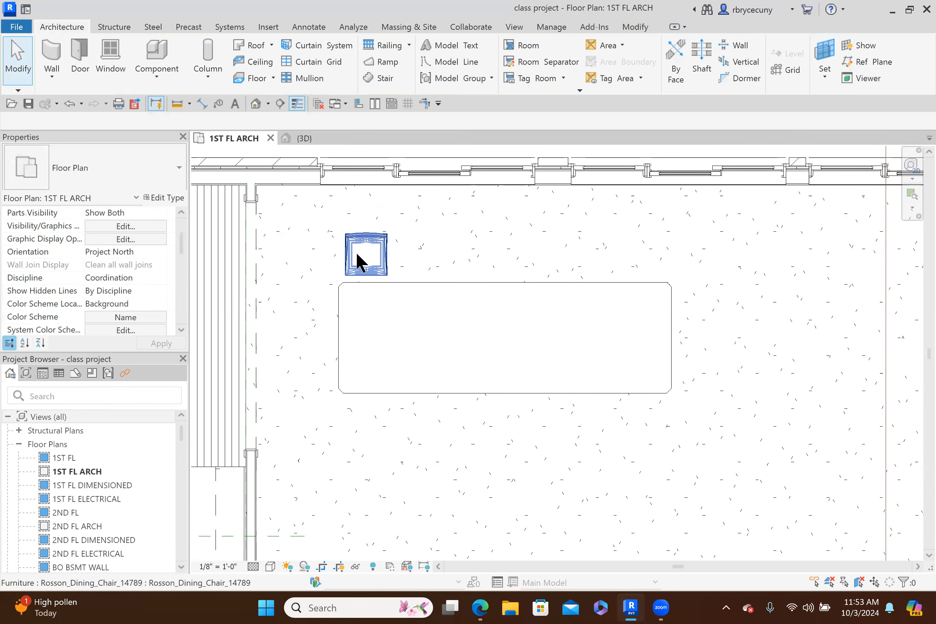
click(357, 252)
key(Down)
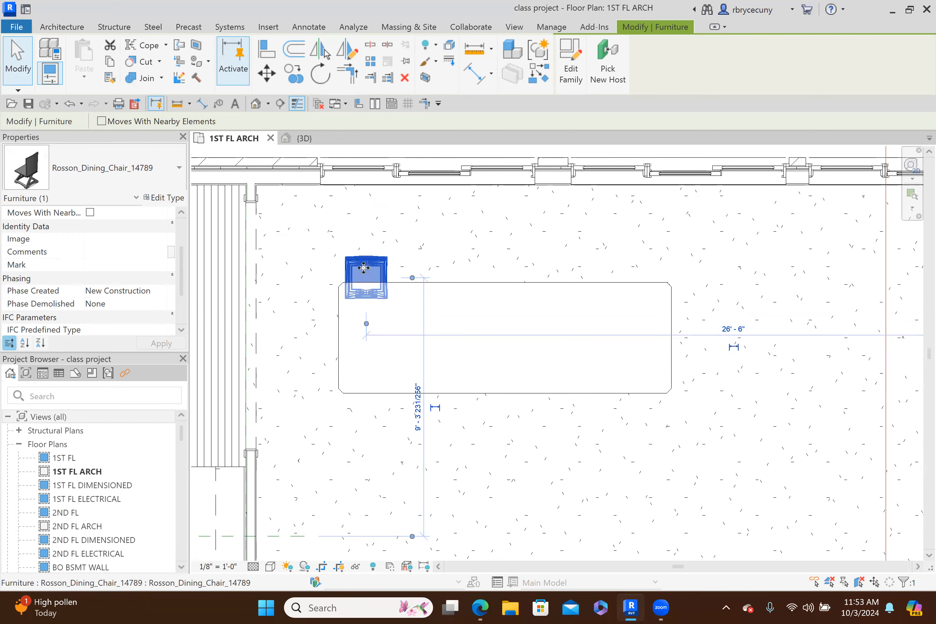
Make five copies of the dining chair in a row along the table's patio-door side, using Copy with Multiple enabled
scroll(360, 264, up, 2)
click(298, 80)
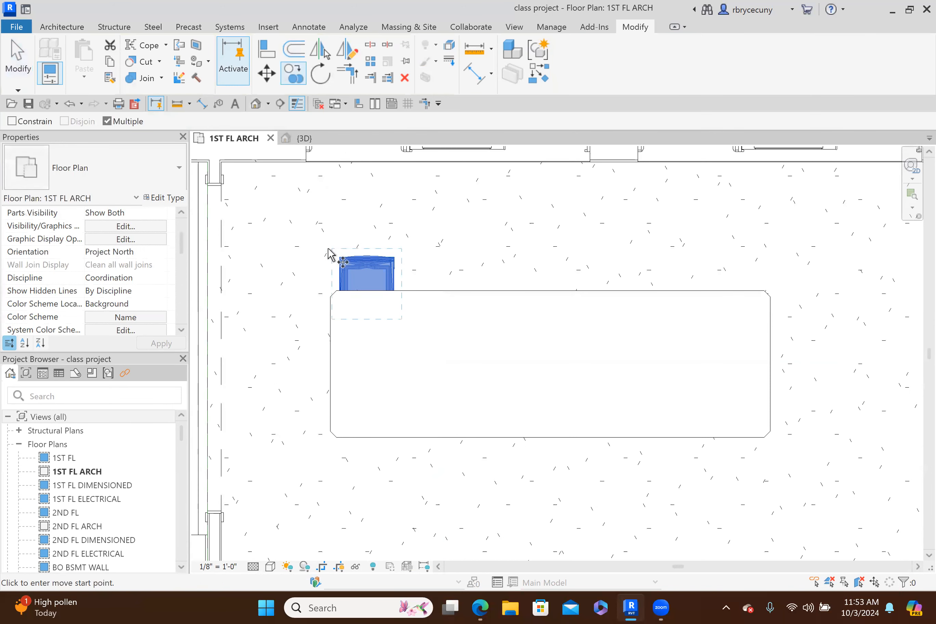
click(338, 253)
click(414, 253)
click(486, 256)
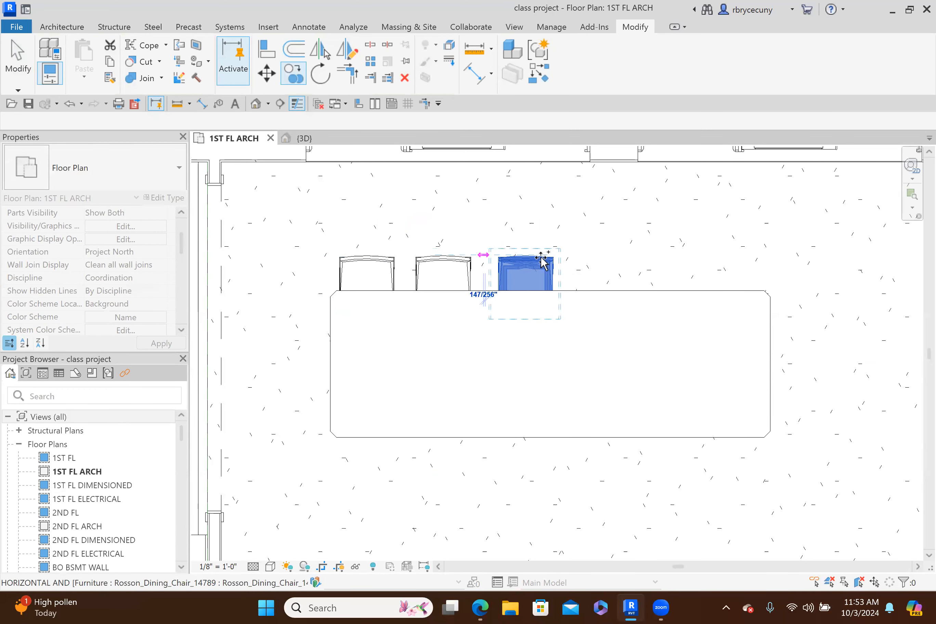
click(568, 256)
click(648, 263)
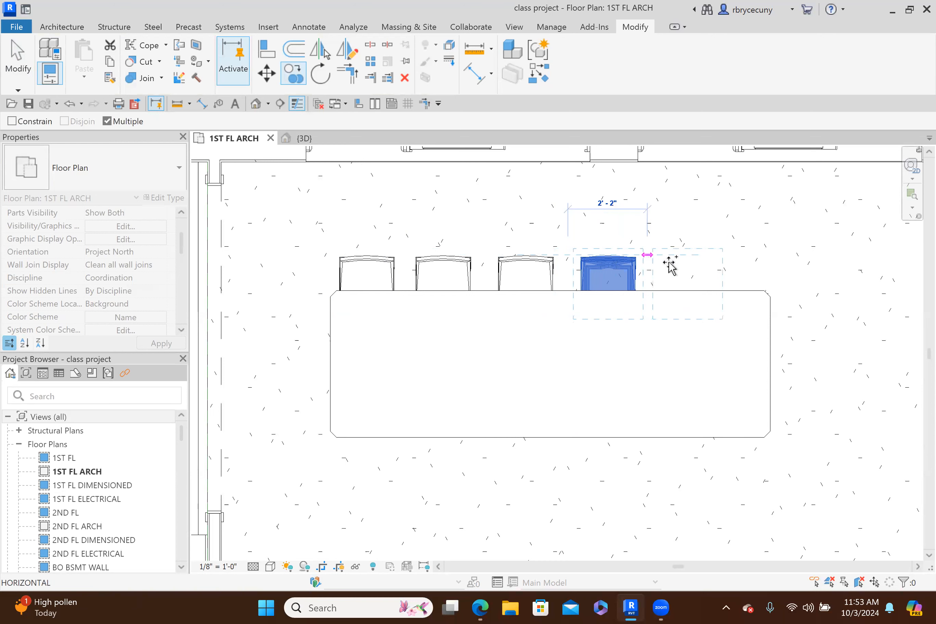
click(737, 262)
key(Escape)
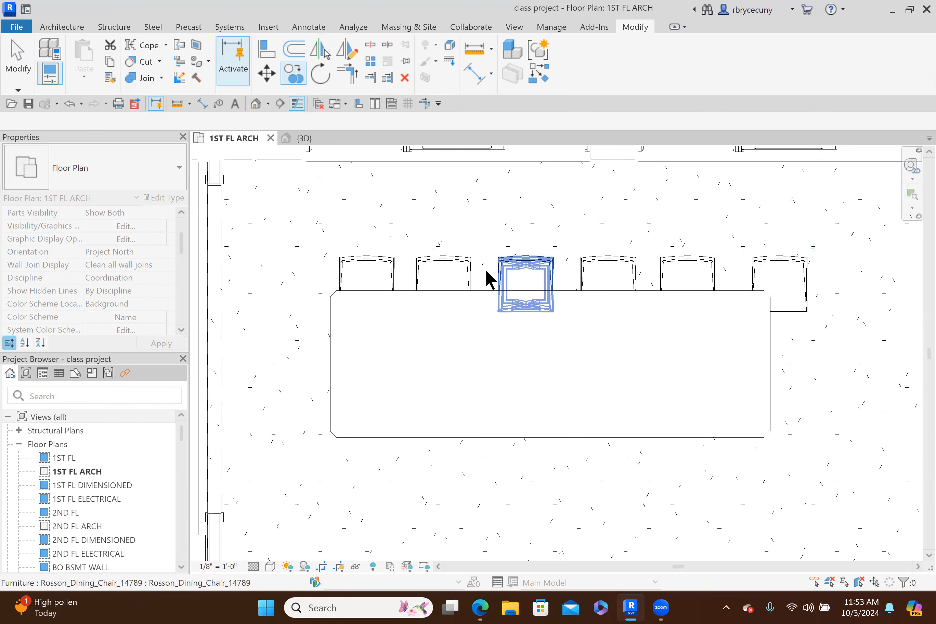
Shift the second and third chairs from the kitchen-side end along the table toward the first chair
click(432, 266)
drag(430, 264, 415, 264)
click(530, 267)
key(Left)
key(Left)
key(Left)
key(Left)
key(Left)
key(Left)
key(Left)
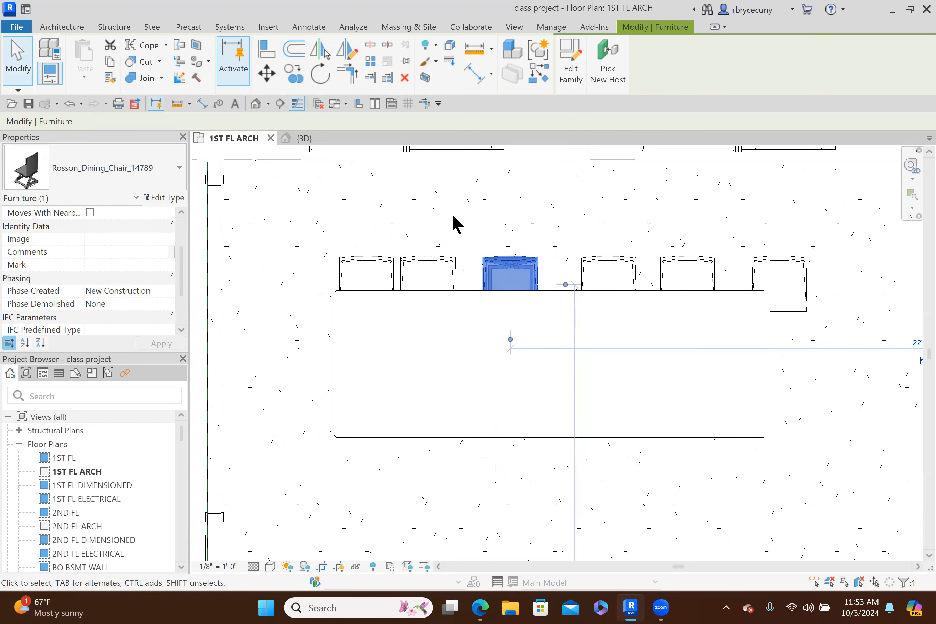
Nudge the fourth chair along the table toward the third chair
click(611, 258)
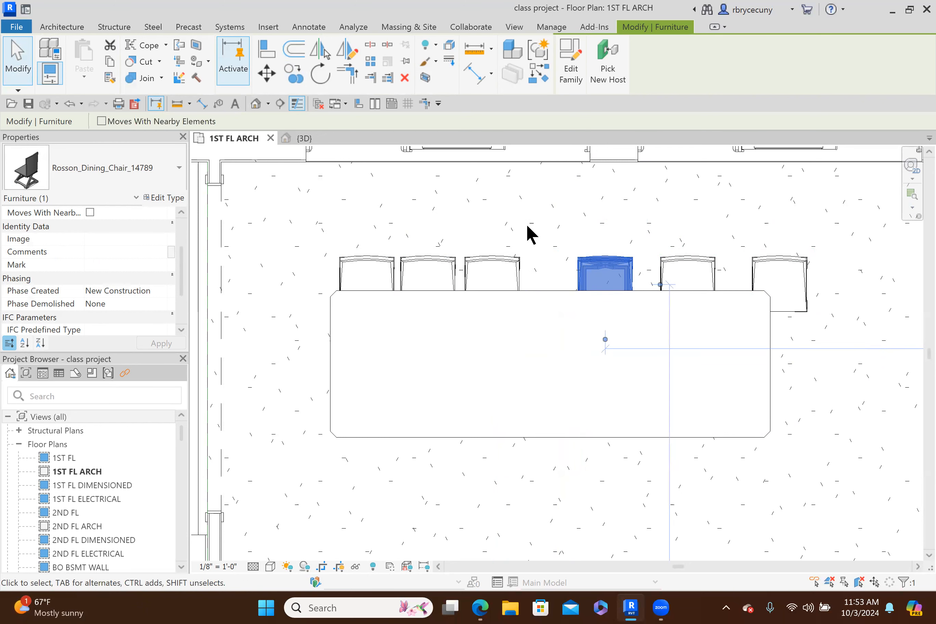
key(Left)
key(Left)
key(Left)
key(Left)
key(Left)
key(Left)
key(Left)
key(Left)
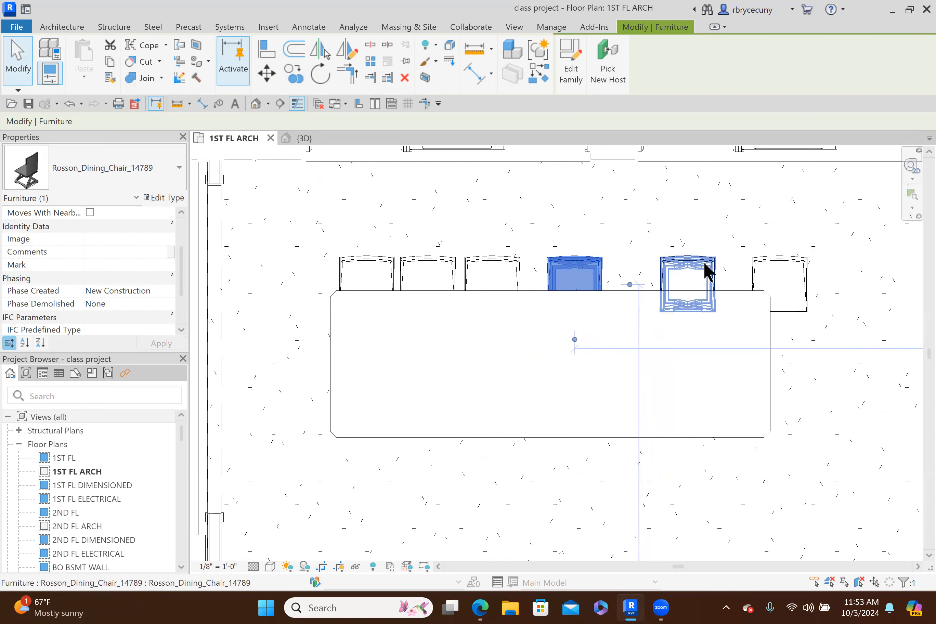
Nudge the fifth chair along the table toward the fourth chair
click(705, 268)
key(Left)
key(Left)
key(Left)
key(Left)
key(Left)
key(Left)
key(Left)
key(Left)
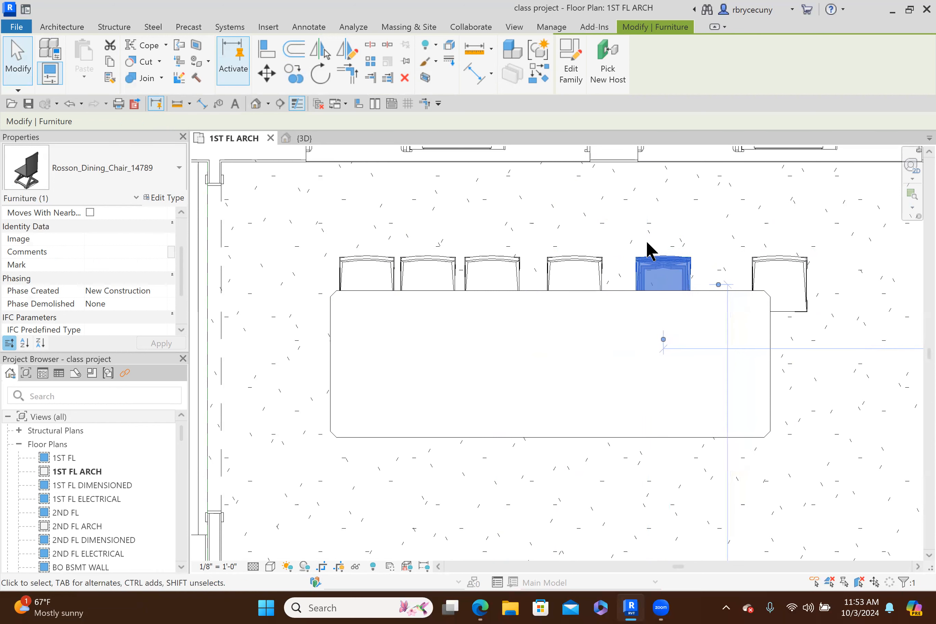
Nudge the sixth chair toward the kitchen until it sits within the table's far end
click(768, 262)
key(Left)
key(Left)
key(Left)
key(Left)
key(Left)
key(Left)
key(Left)
key(Left)
key(Left)
key(Left)
key(Left)
key(Left)
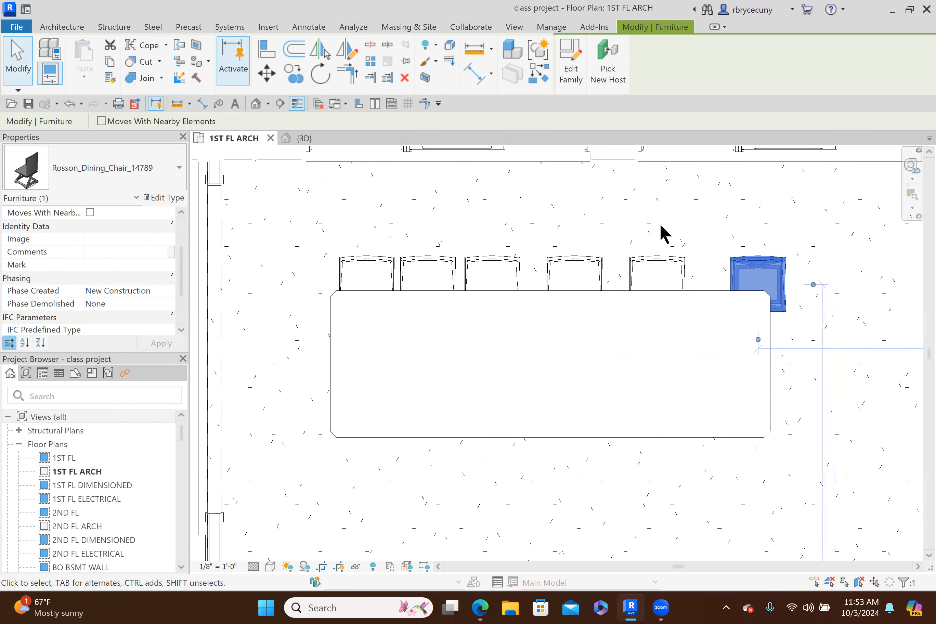
key(Left)
key(Left)
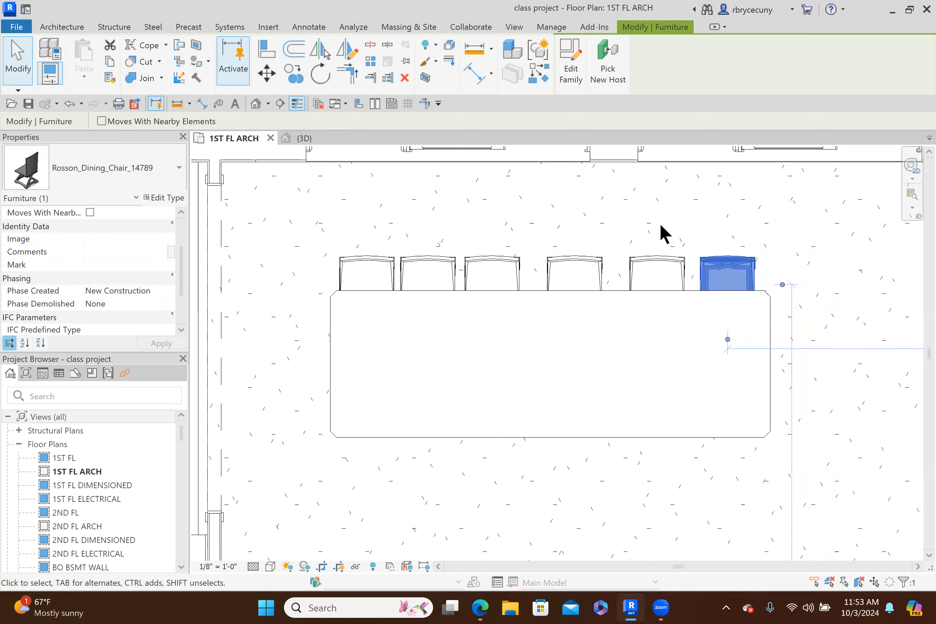
Even out the chair spacing by nudging the third and second chairs slightly away from the kitchen
click(518, 274)
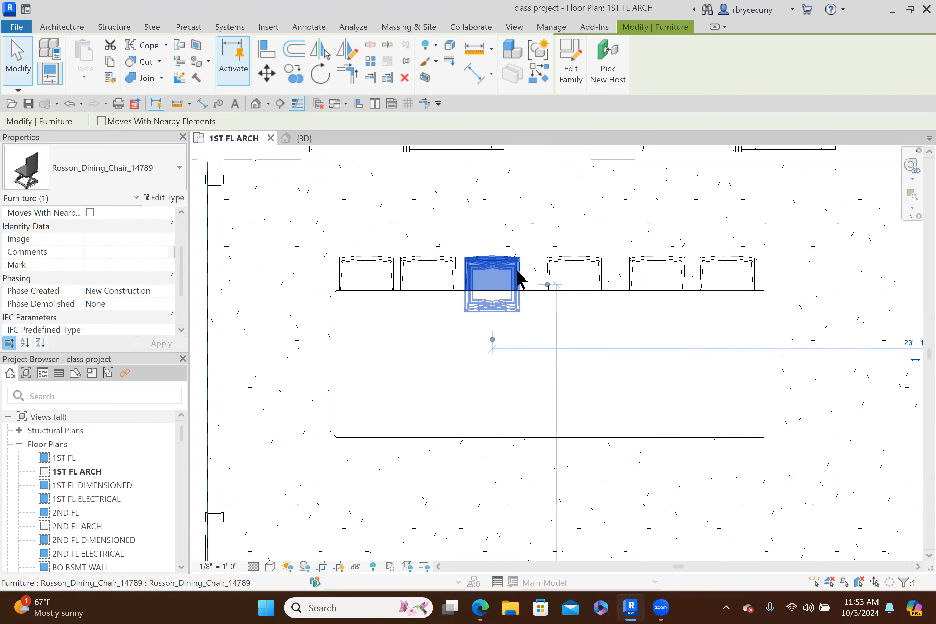
key(Right)
key(Right)
key(Right)
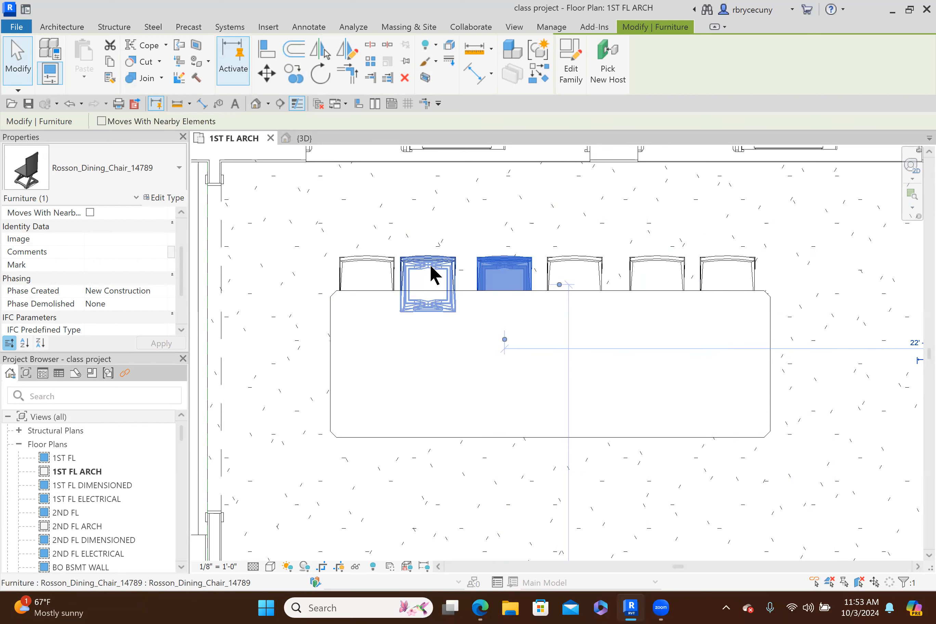
click(430, 264)
key(Right)
key(Right)
key(Right)
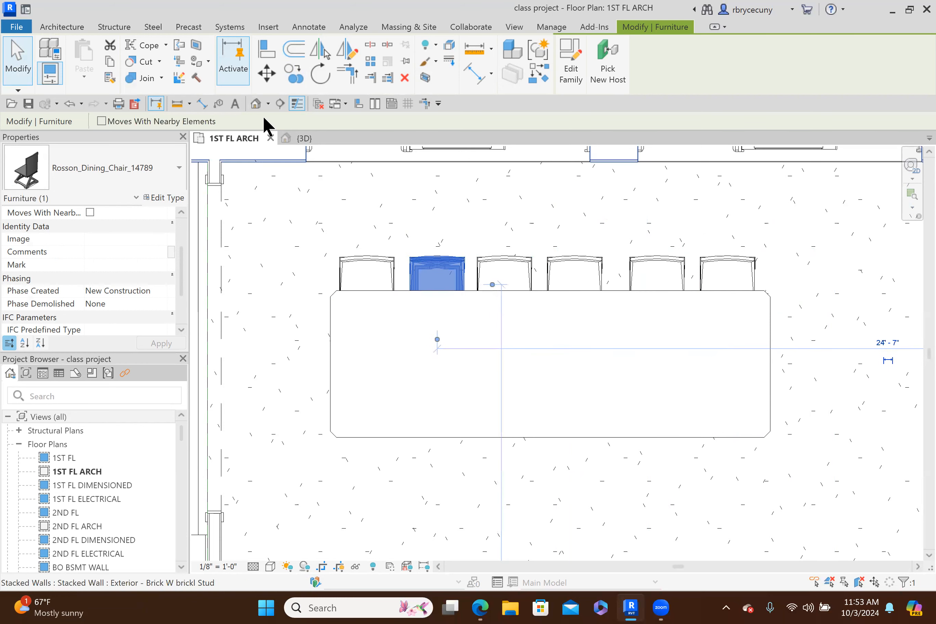
click(384, 183)
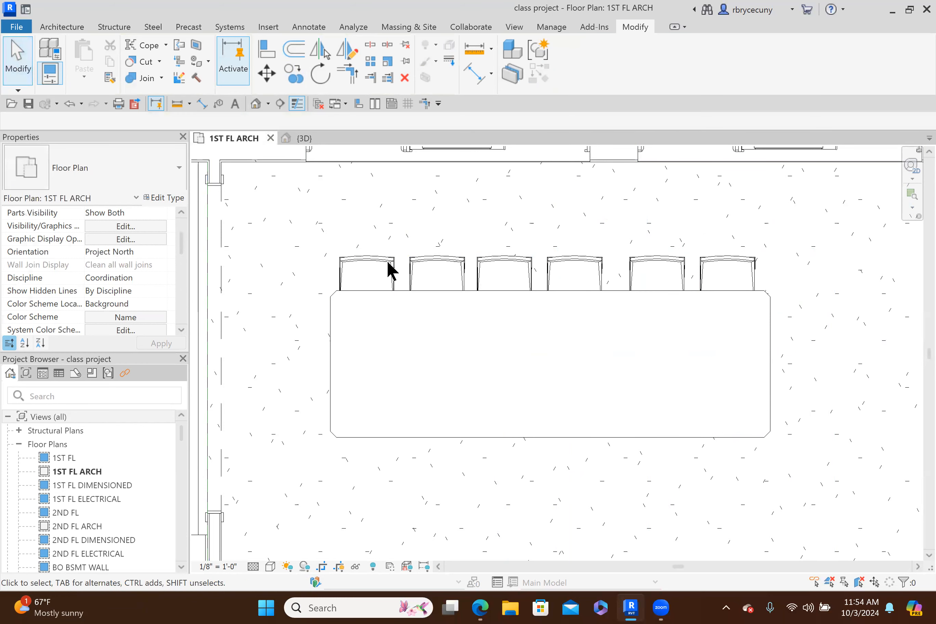
Mirror copies of all six chairs across the table's lengthwise centerline onto its opposite side
click(389, 267)
ctrl+click(443, 264)
ctrl+click(501, 266)
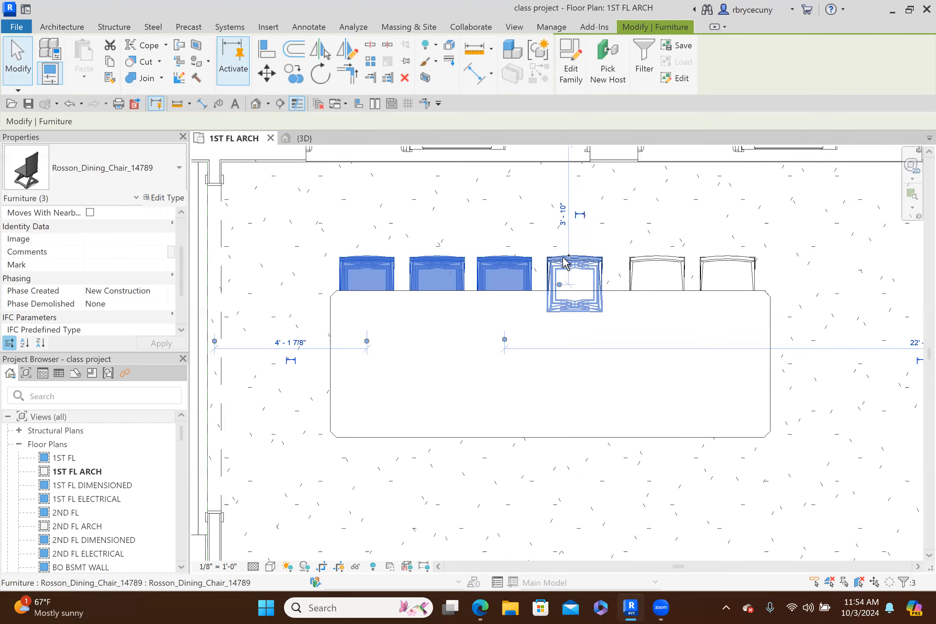
ctrl+click(575, 274)
ctrl+click(657, 274)
ctrl+click(727, 274)
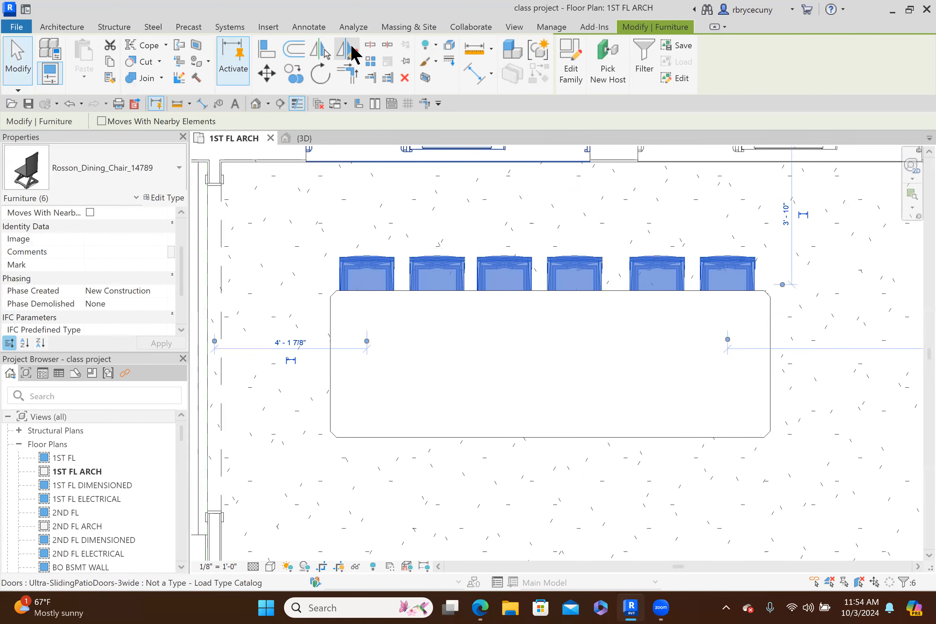
click(317, 46)
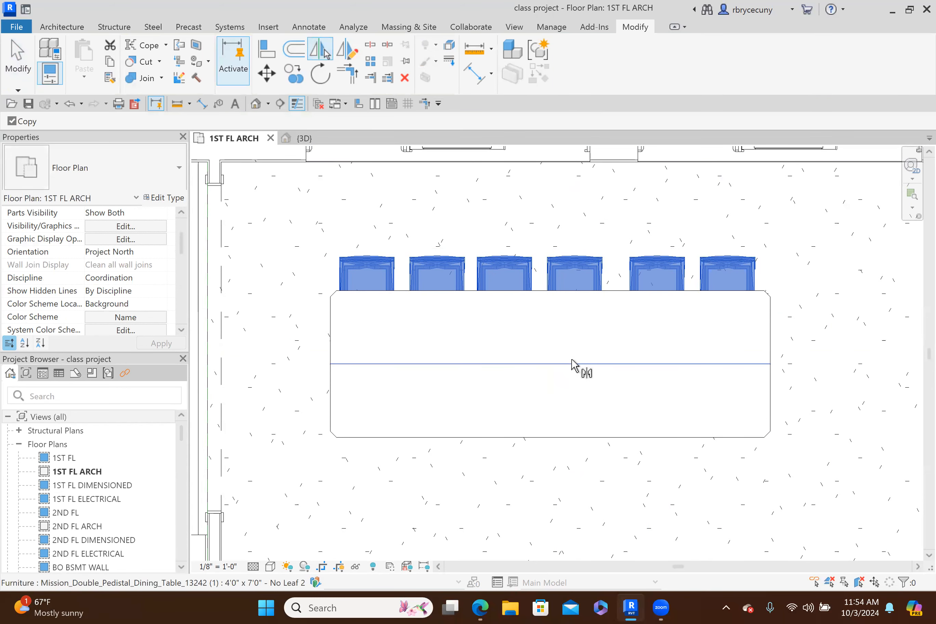
click(574, 364)
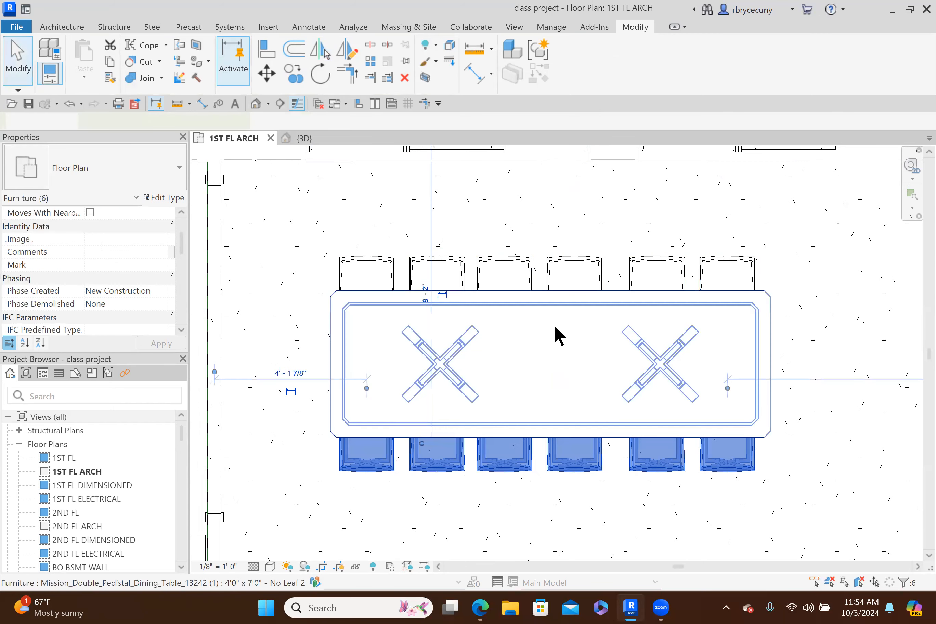
scroll(556, 328, down, 2)
scroll(509, 240, down, 3)
click(537, 310)
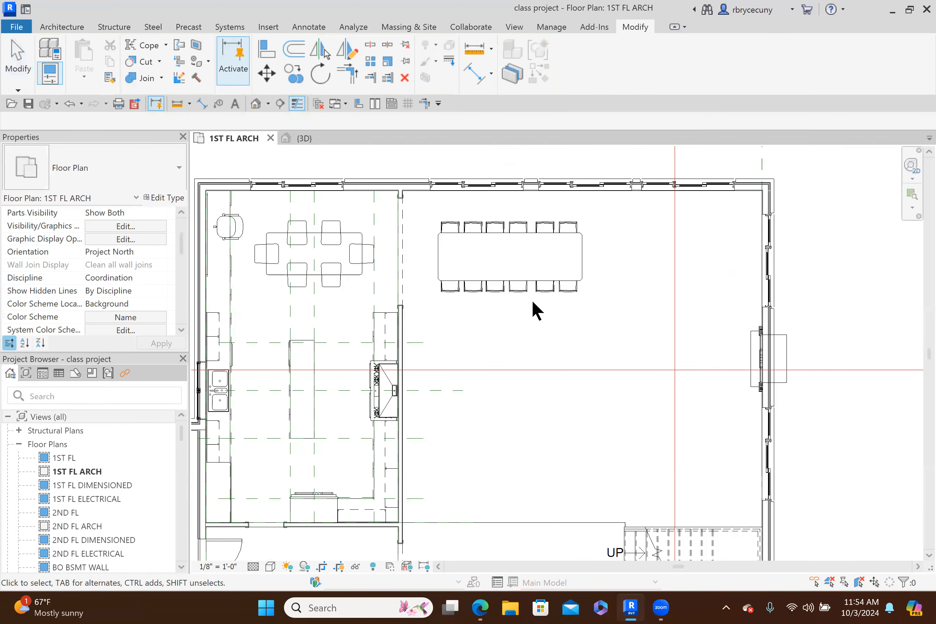
Create another Flat_Screen_TV_Television_11479 80" TV from the kitchen's TV and place it on the large room's side of the wall behind the range
scroll(518, 276, down, 1)
middle_drag(428, 209, 405, 248)
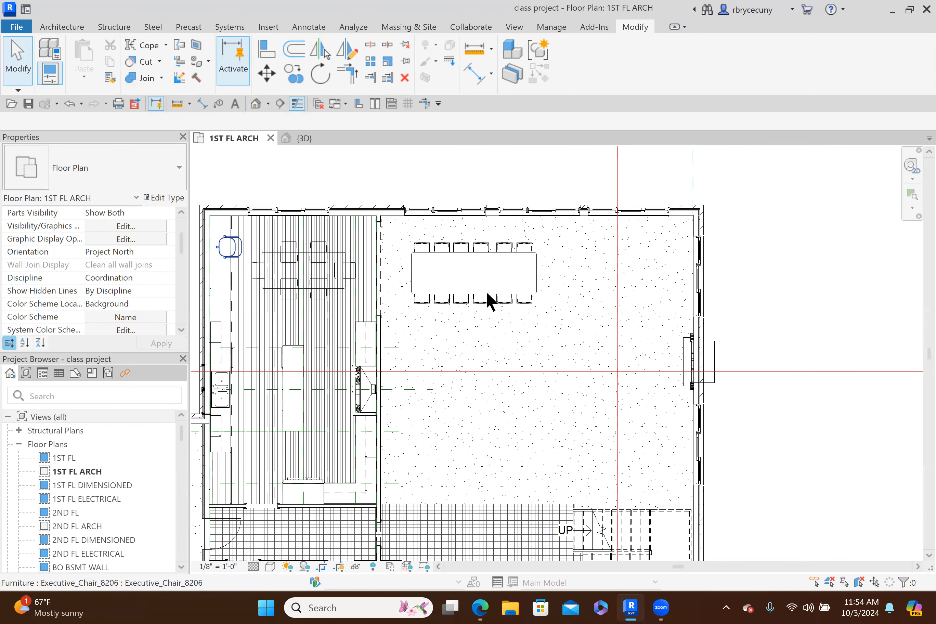
middle_drag(500, 397, 480, 363)
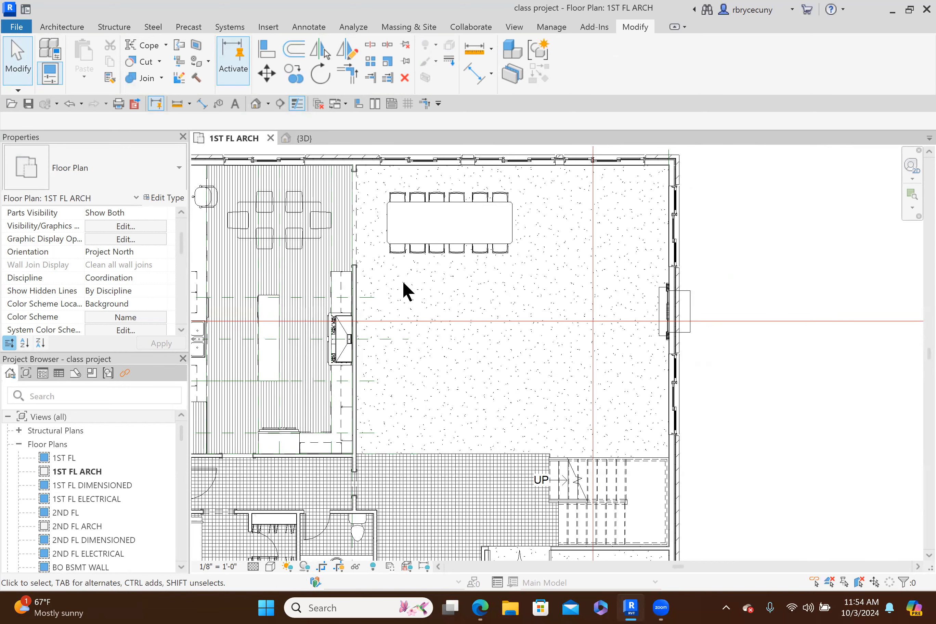
middle_drag(397, 351, 518, 389)
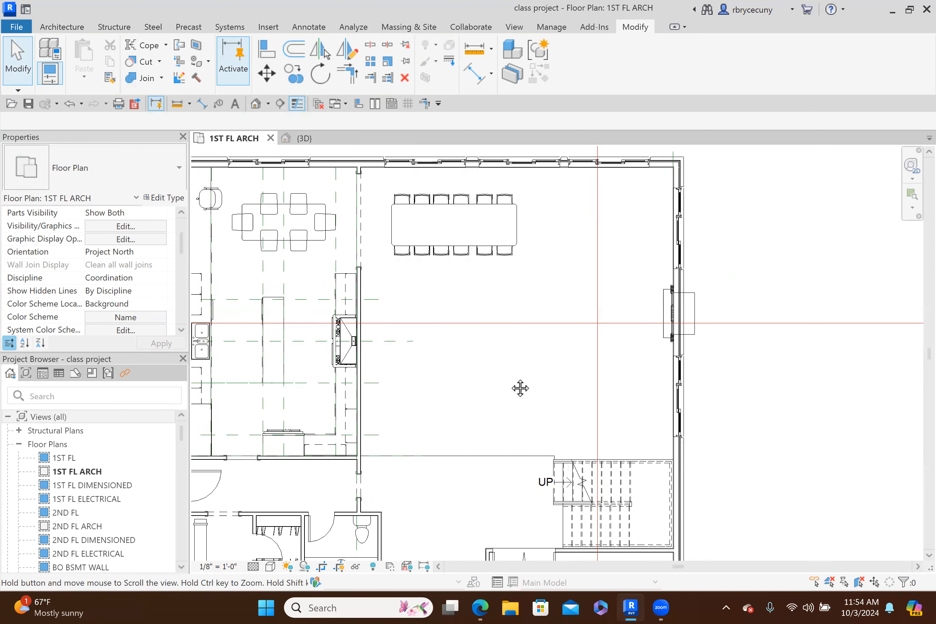
scroll(288, 239, up, 5)
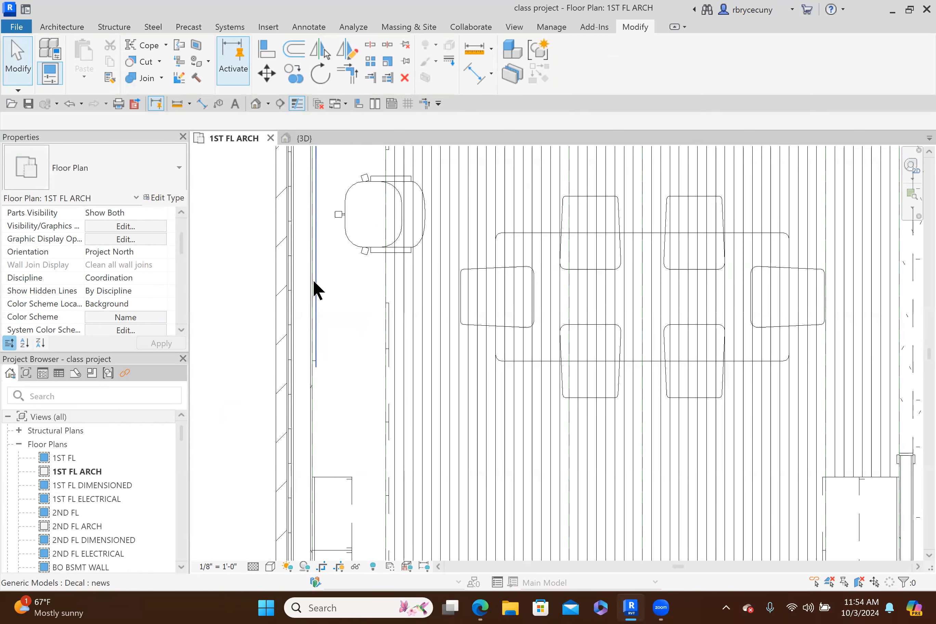
scroll(315, 289, up, 3)
click(304, 324)
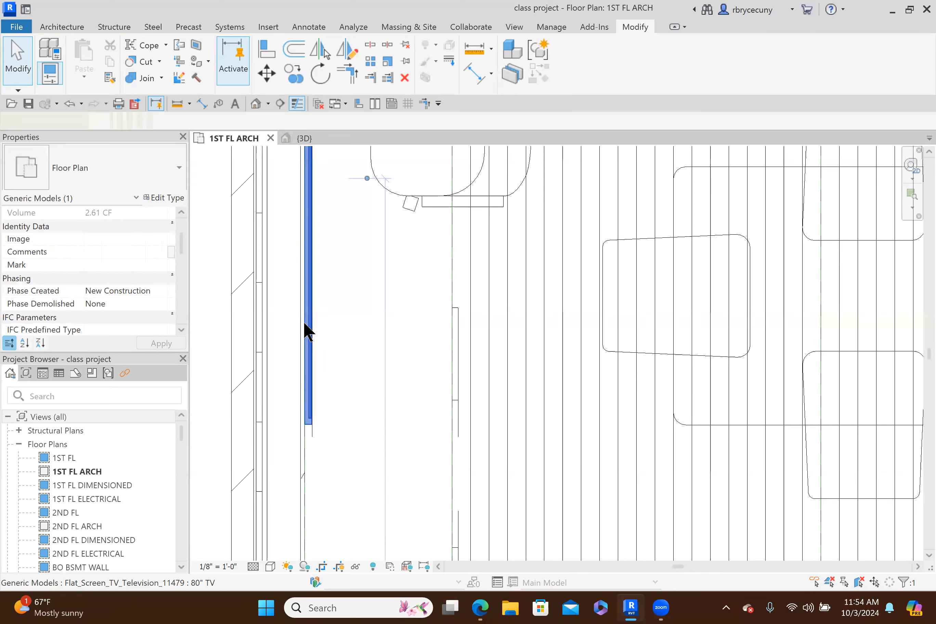
right_click(303, 321)
click(351, 355)
scroll(347, 346, down, 3)
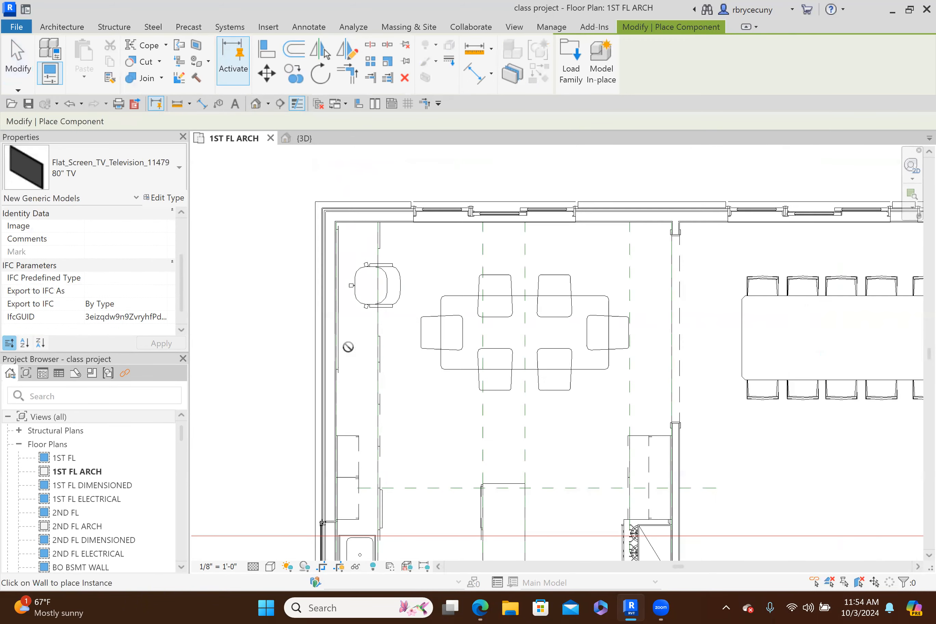
scroll(348, 347, down, 3)
scroll(477, 443, up, 5)
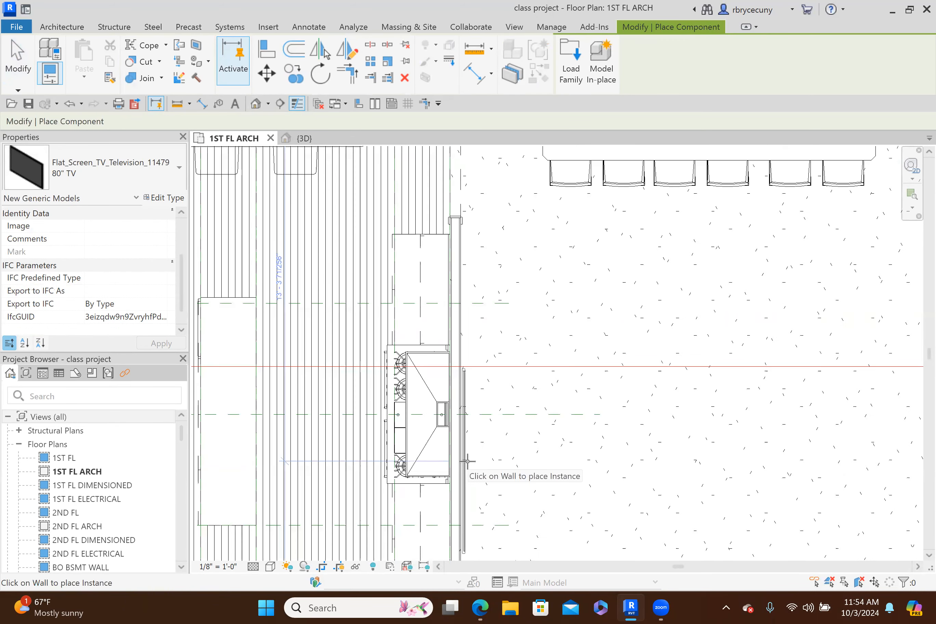
middle_drag(541, 464, 494, 271)
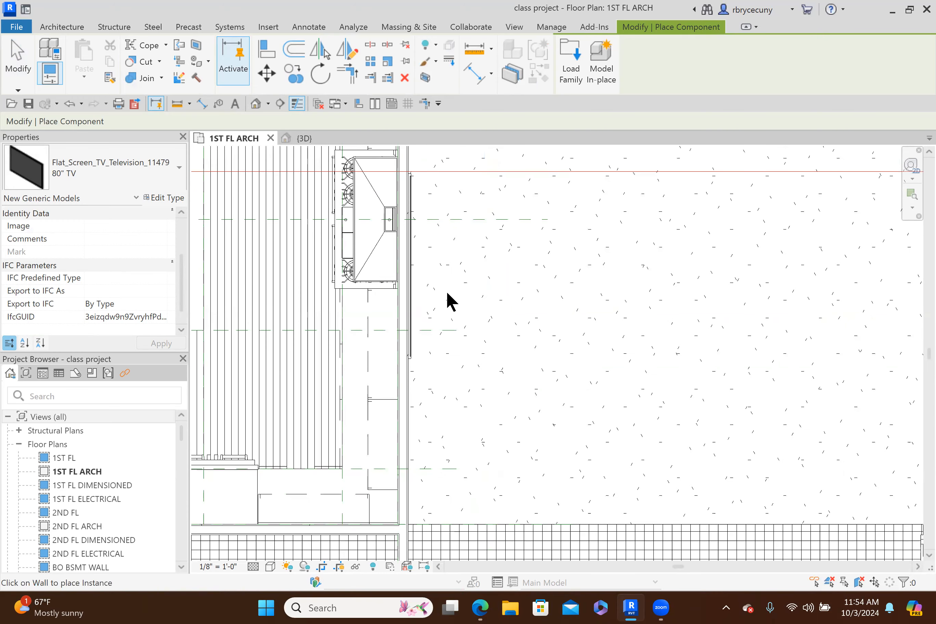
key(Escape)
Select the newly placed TV and review its type dimensions and the other loaded types
click(413, 297)
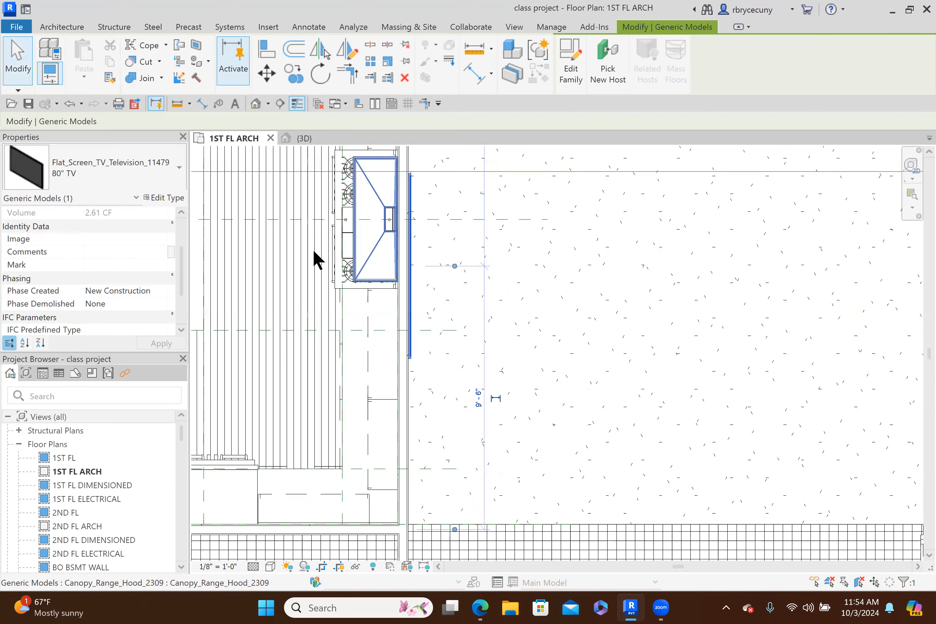
click(170, 197)
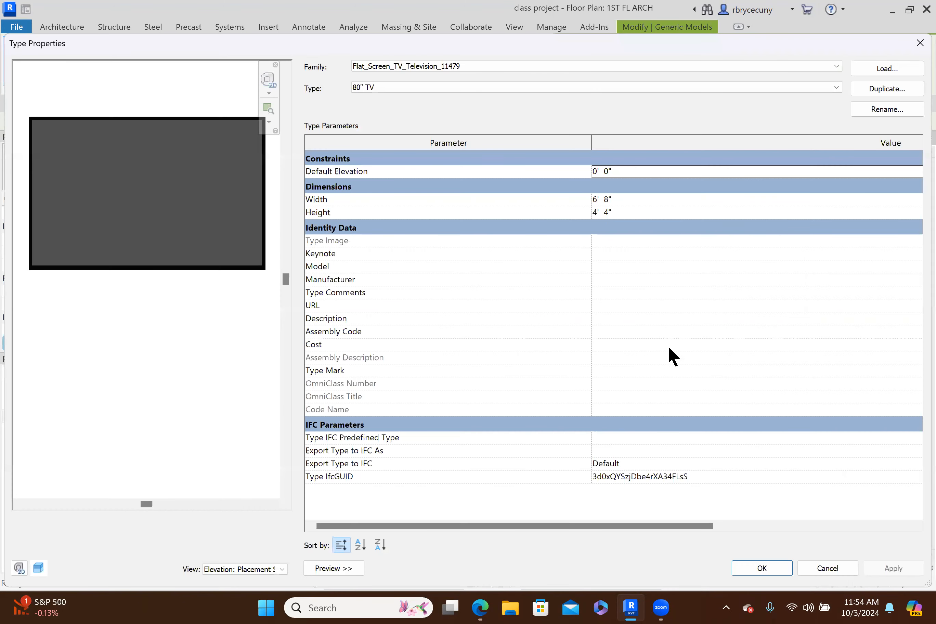
click(843, 567)
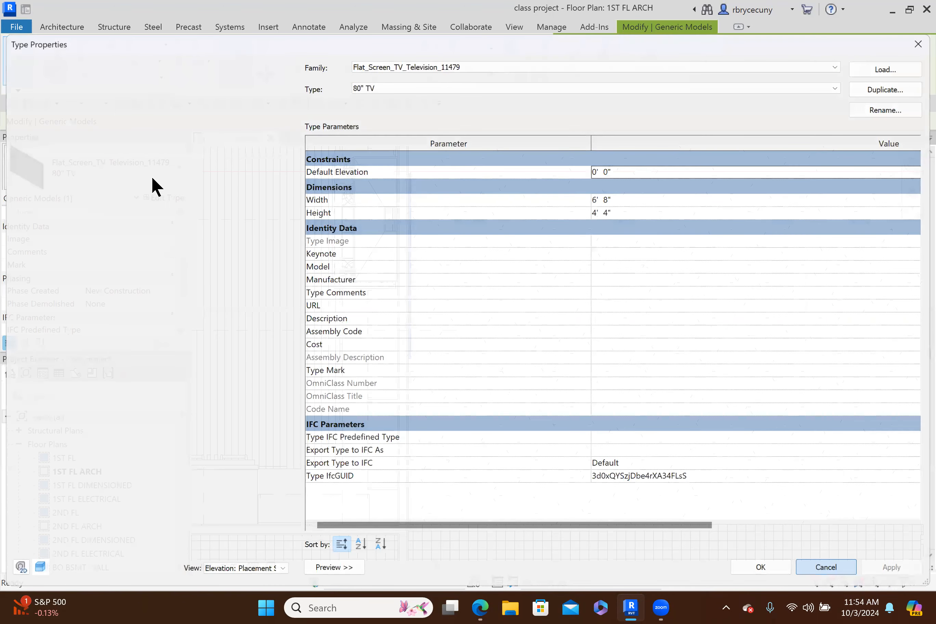
click(94, 167)
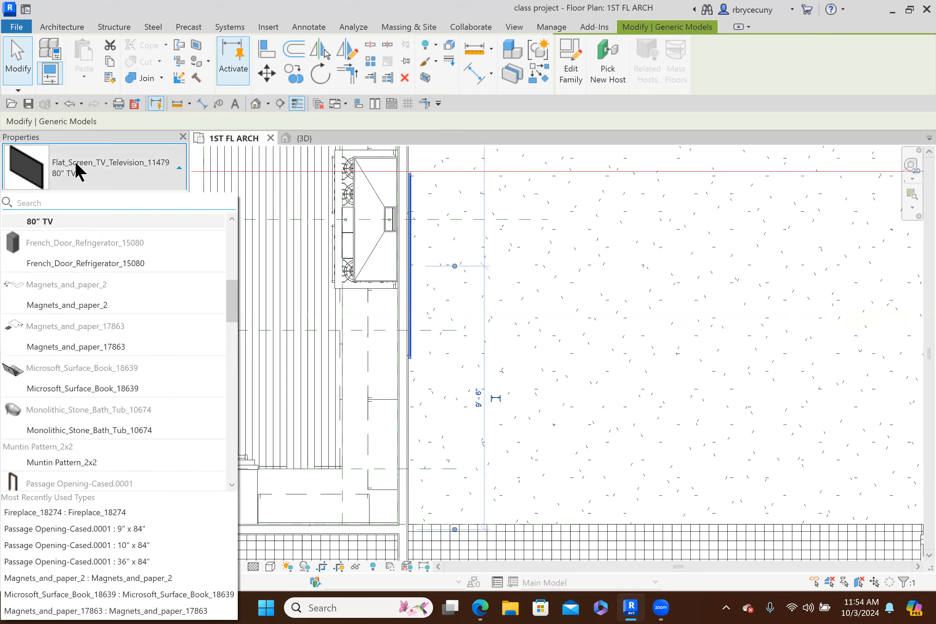
click(75, 160)
Duplicate the selected TV's type under the name 100" TV
click(169, 198)
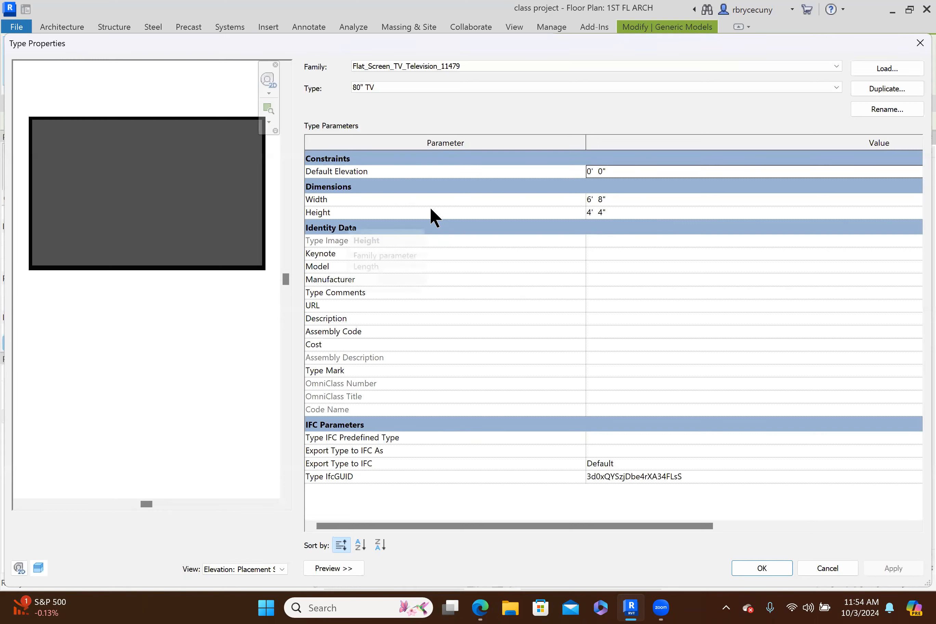
click(893, 87)
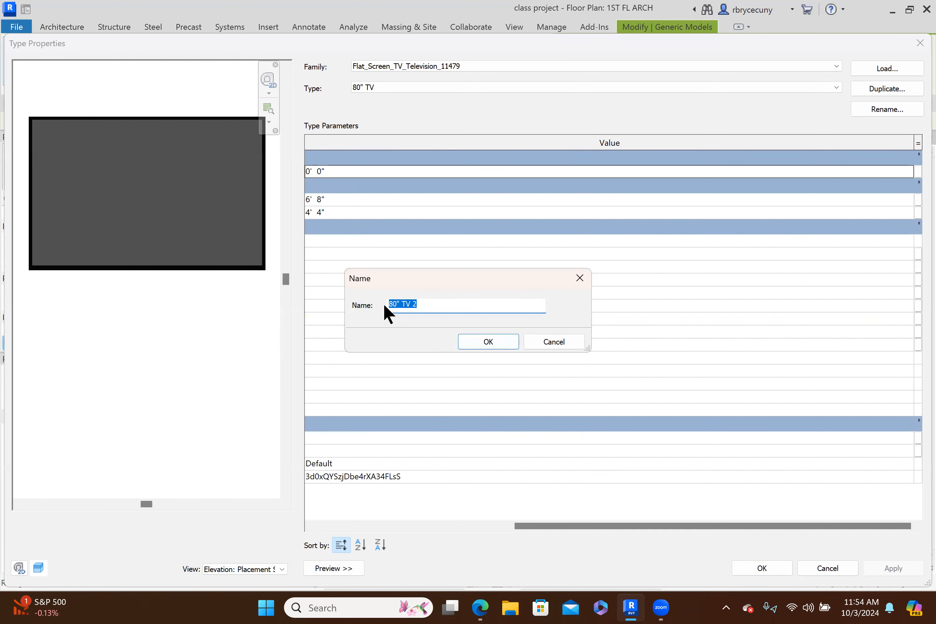
text(100)
click(487, 342)
Set the 100" TV type's width to 8' 4" and height to 5' 5", and accept the type properties
click(330, 198)
drag(540, 524, 343, 526)
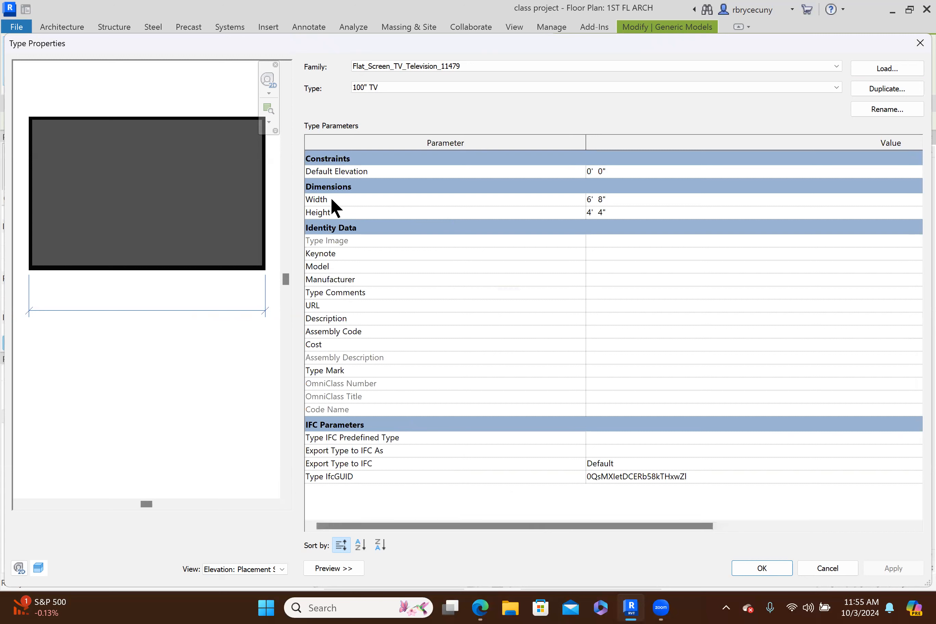
click(625, 195)
text(1)
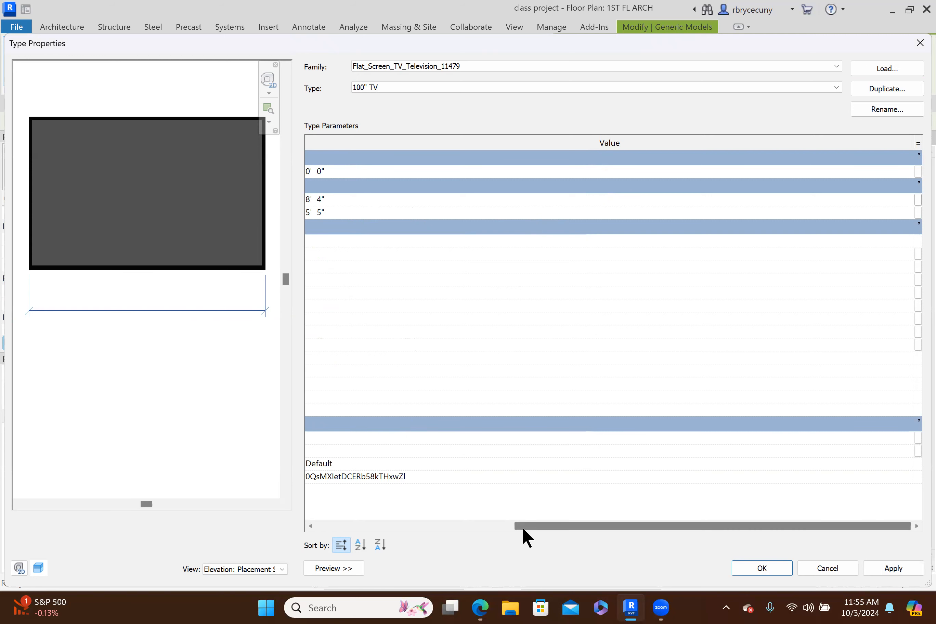
drag(522, 527, 340, 529)
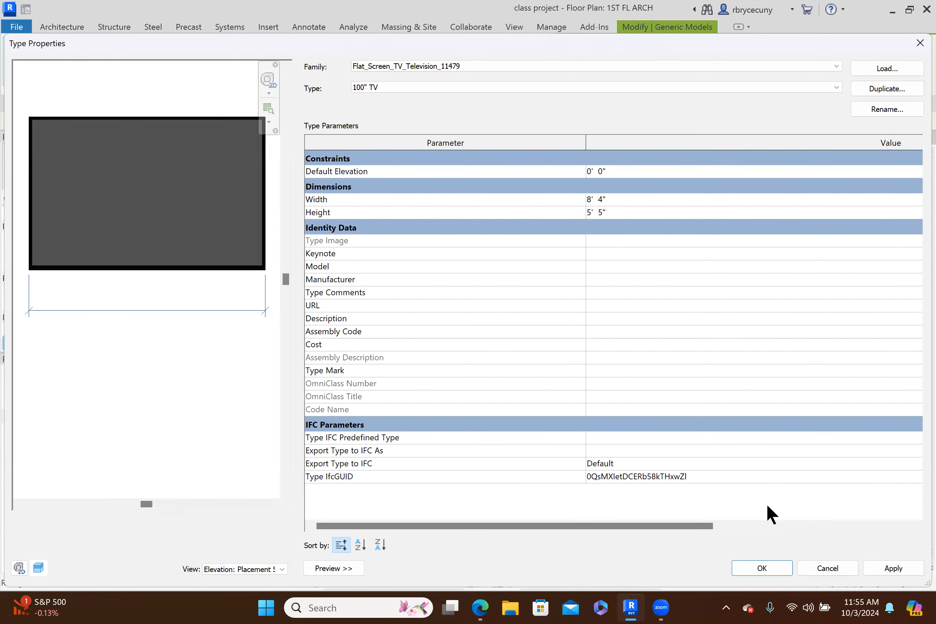
click(760, 569)
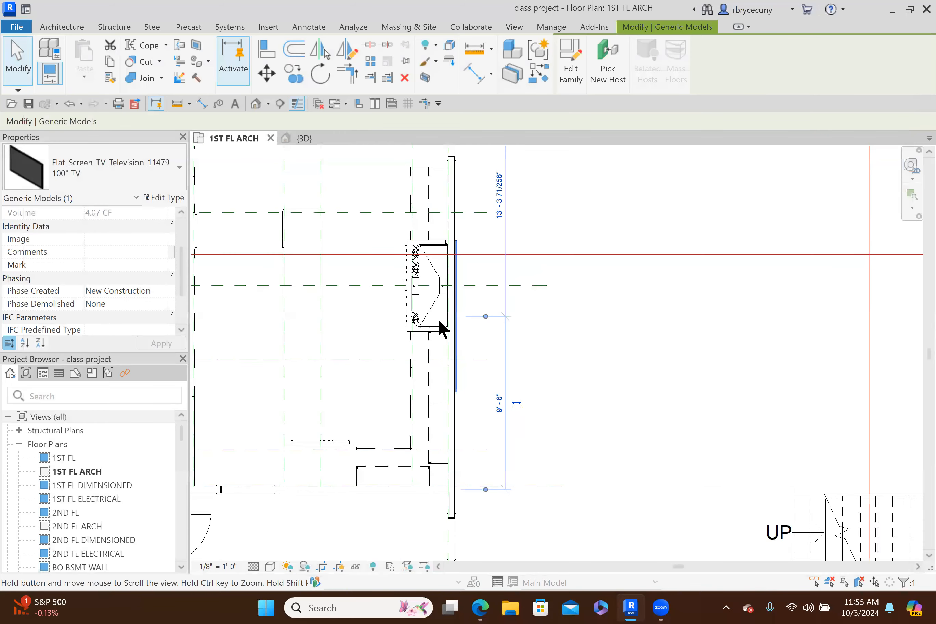
Open the FB building section through the large room from its section line and inspect what it shows
scroll(445, 230, down, 6)
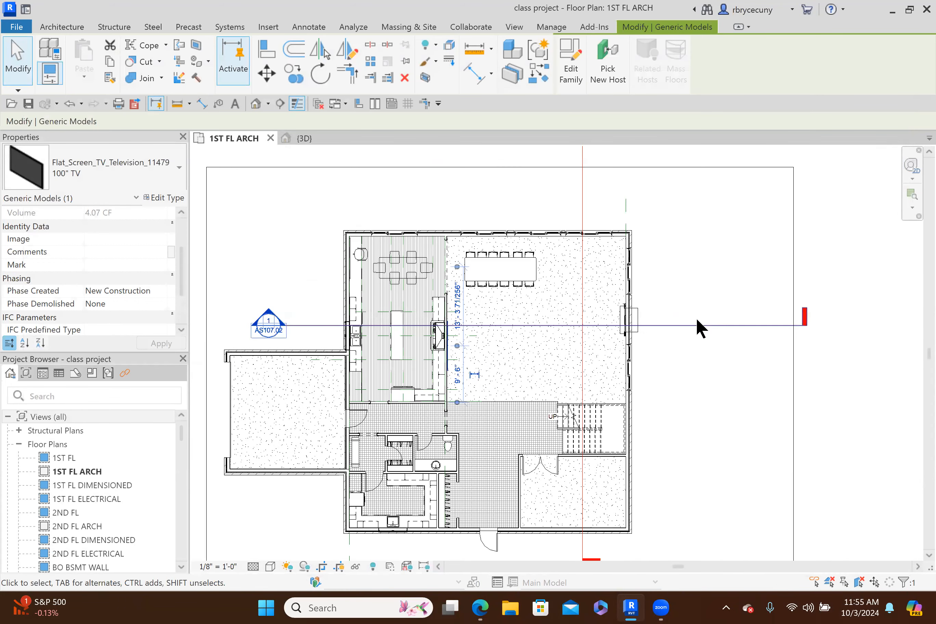
scroll(669, 226, down, 3)
drag(628, 201, 565, 201)
right_click(565, 201)
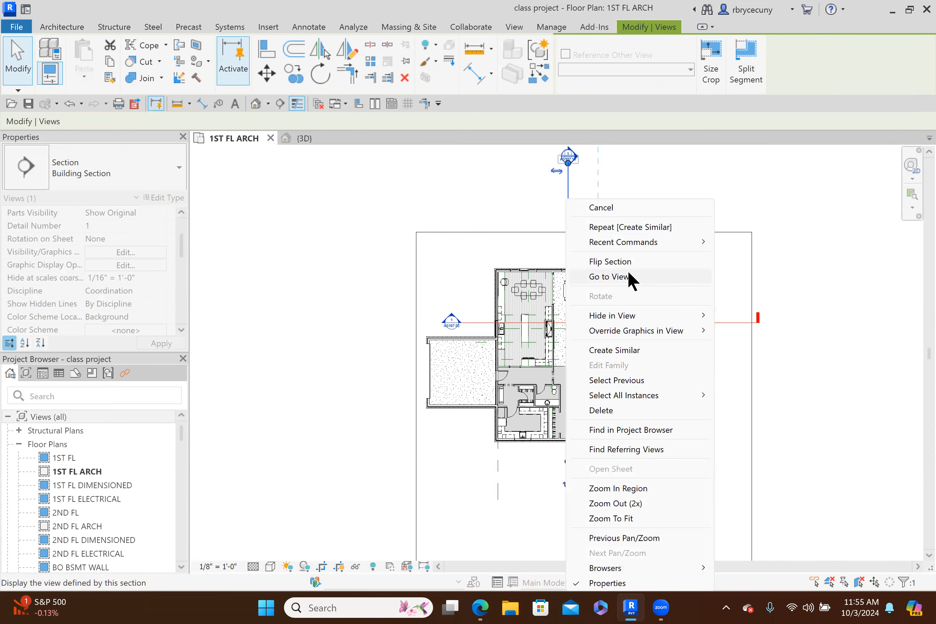
click(573, 200)
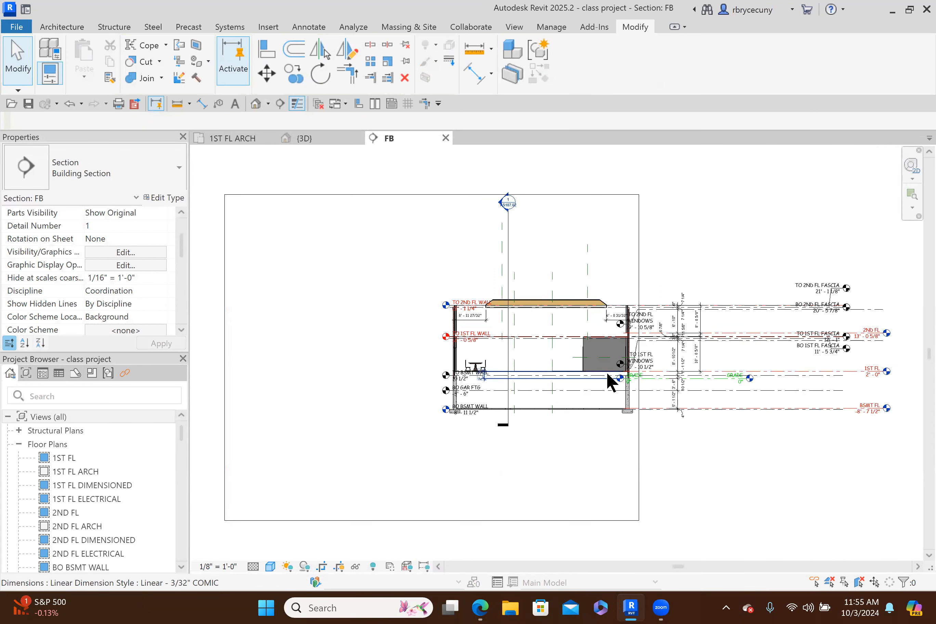
scroll(608, 375, up, 1)
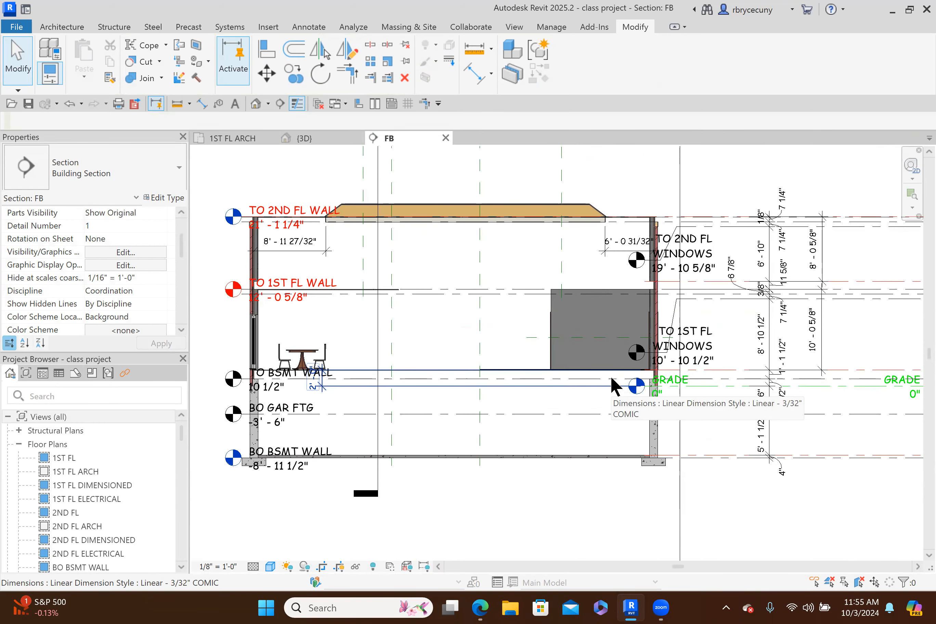
scroll(611, 376, down, 2)
Flip the FB section in the 1ST FL ARCH plan so it faces the kitchen wall, and open its view
click(245, 139)
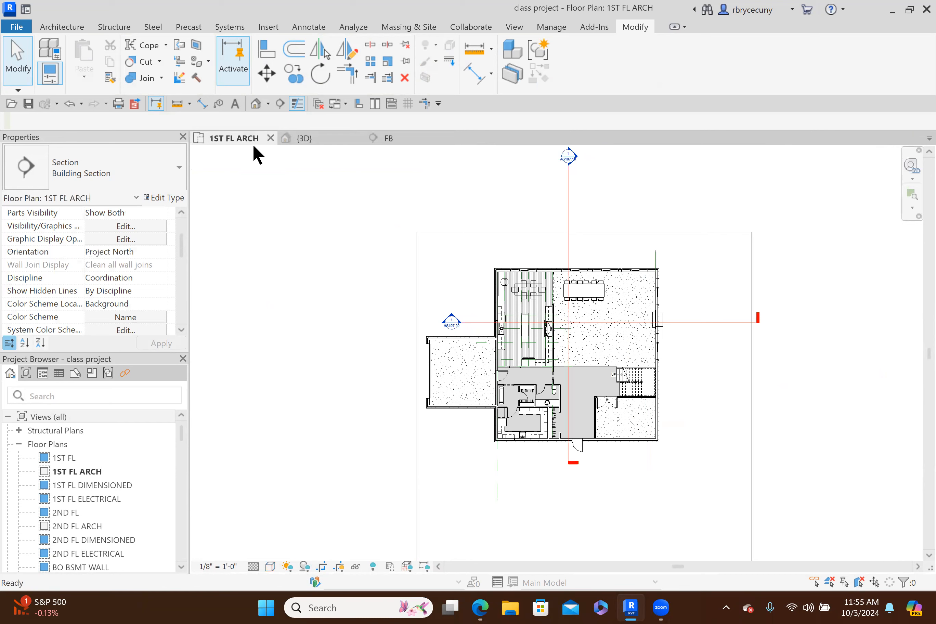
right_click(567, 189)
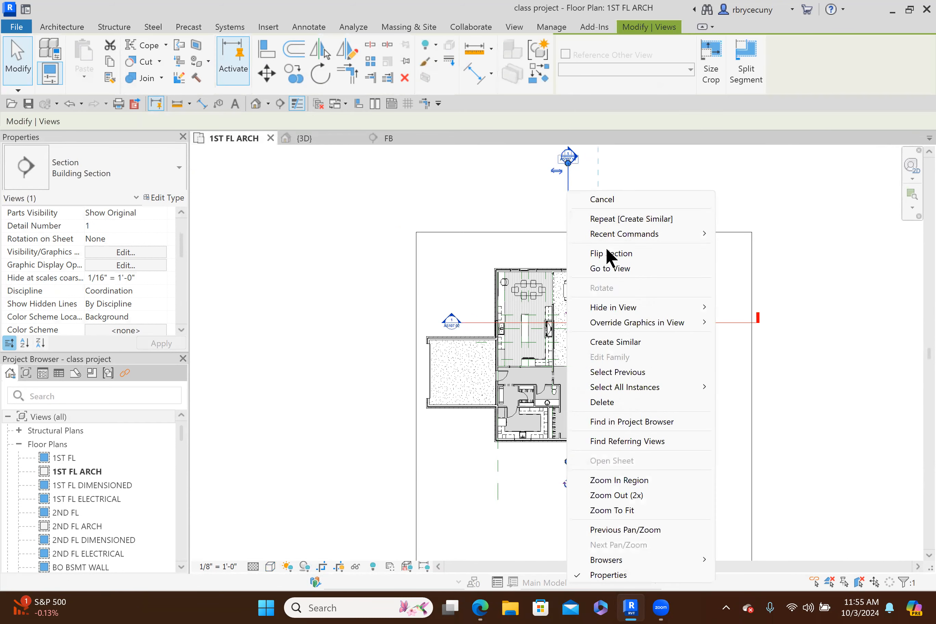
click(606, 255)
right_click(571, 198)
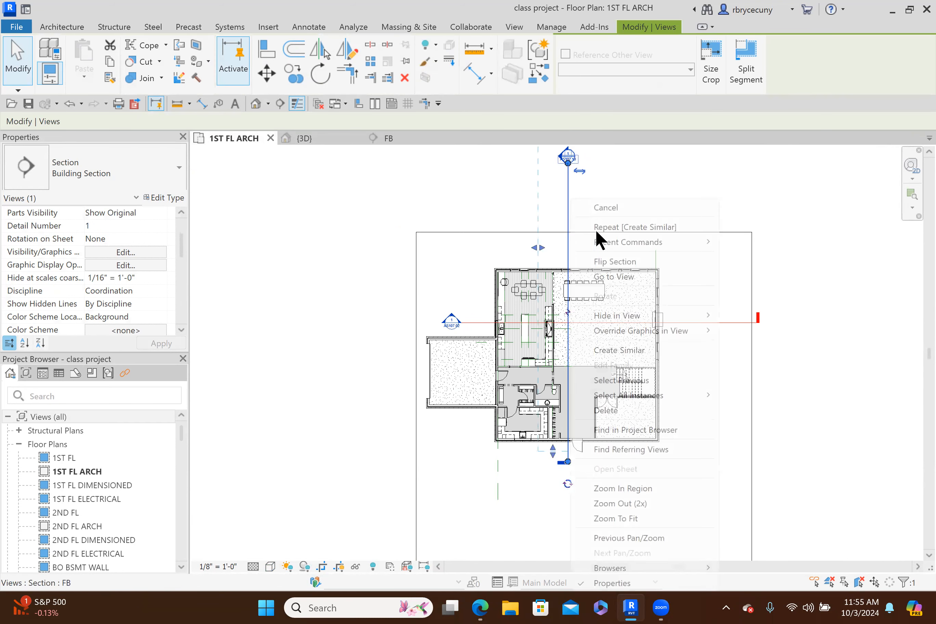
click(616, 276)
Raise the 100" TV off the floor and align its top edge with the head of the cased opening beside it
scroll(340, 351, up, 3)
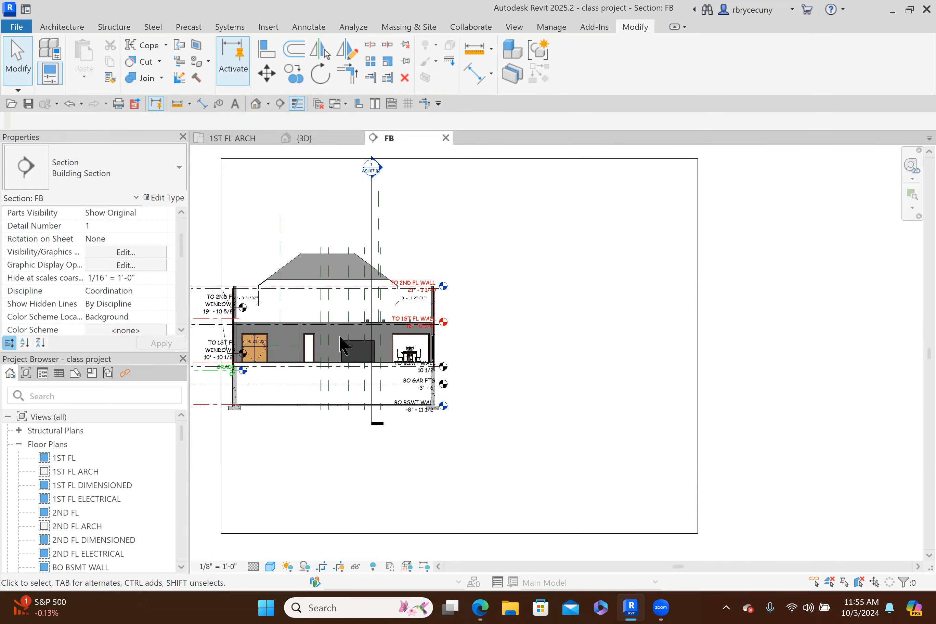
scroll(341, 350, up, 3)
click(384, 346)
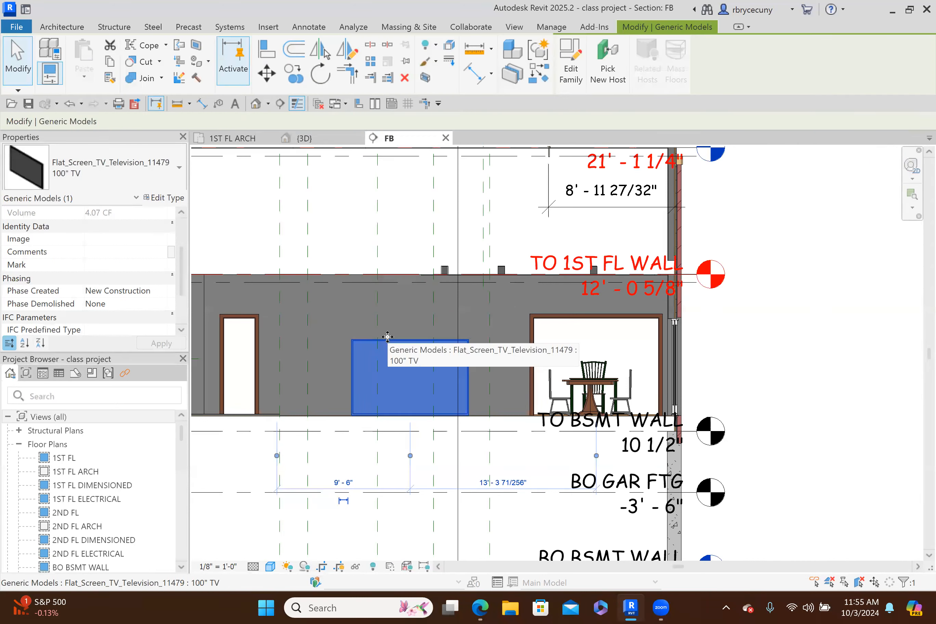
key(Up)
key(Up)
key(Up)
key(Up)
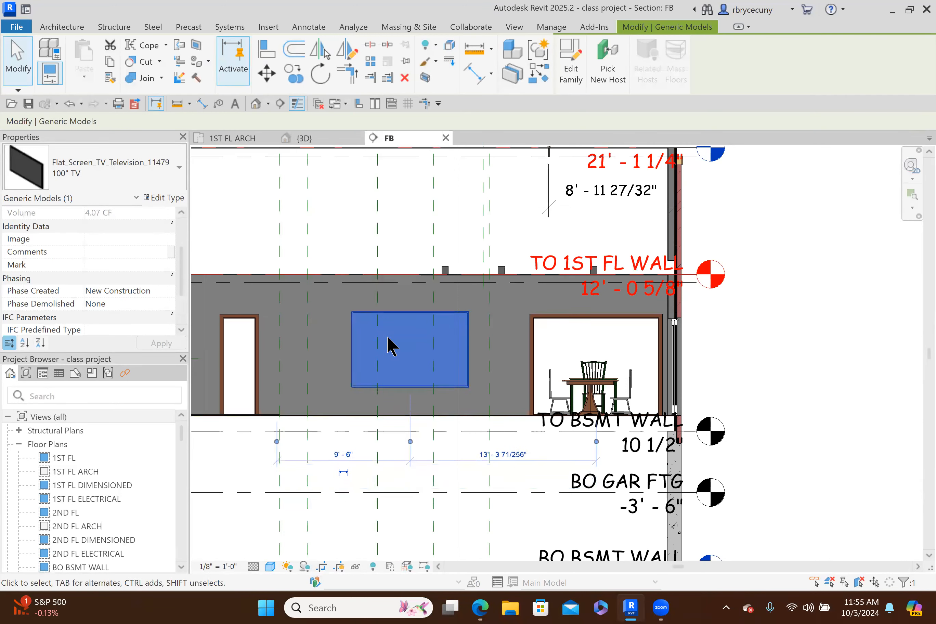
key(Down)
click(268, 47)
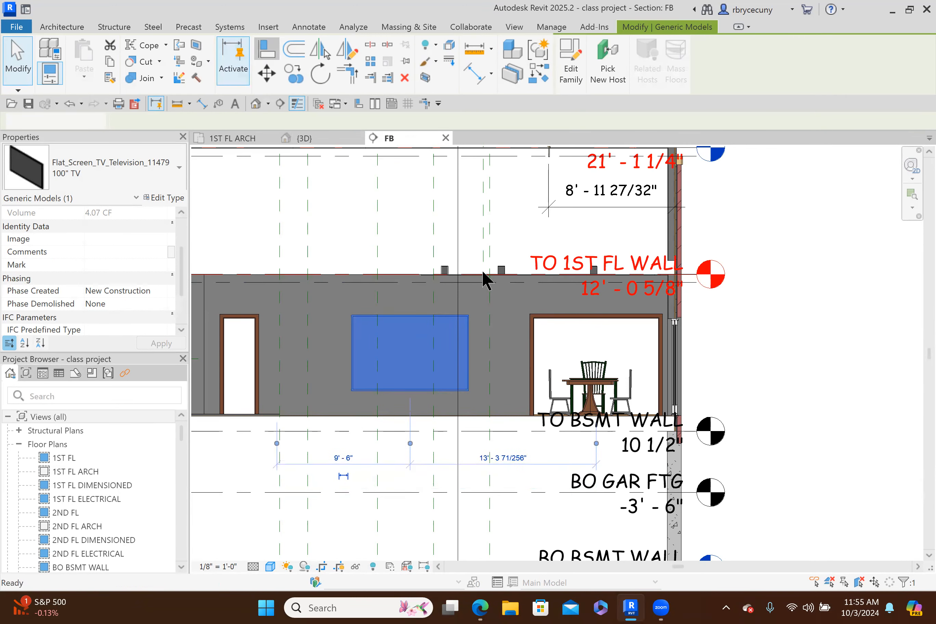
click(408, 310)
key(Escape)
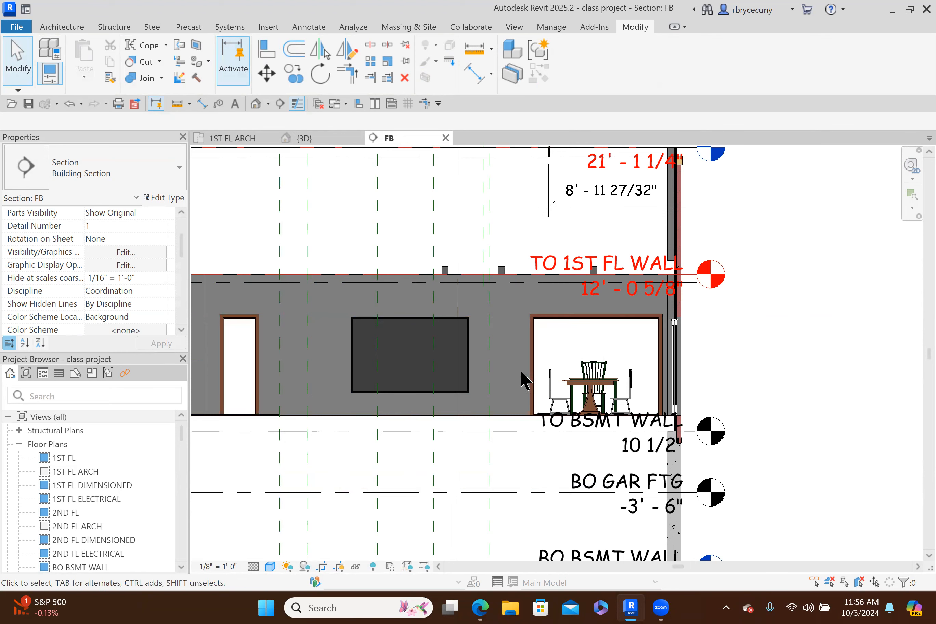
Return to the 1ST FL ARCH floor plan at the wall between the kitchen and the large room
click(254, 139)
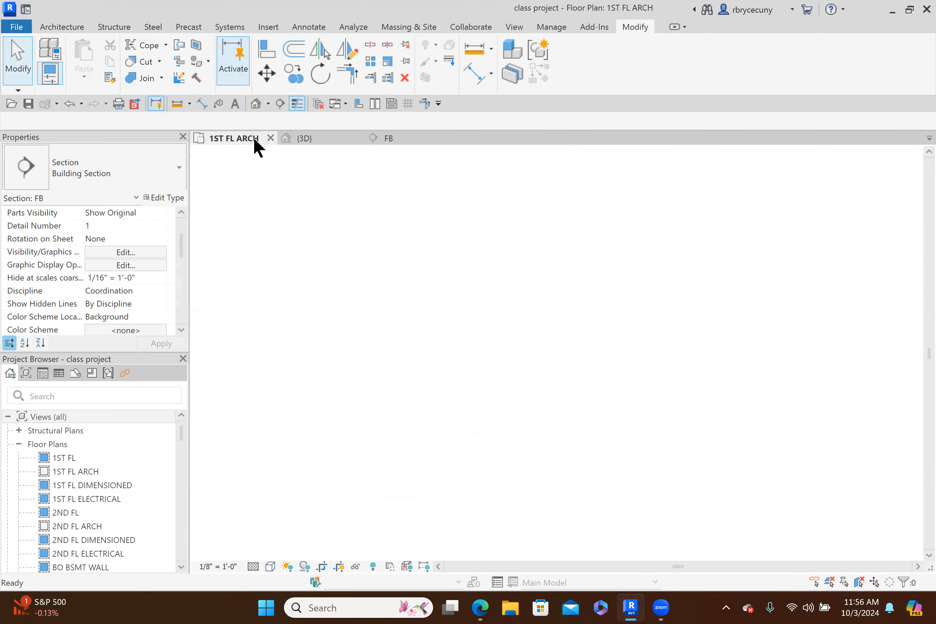
scroll(556, 342, up, 5)
scroll(576, 369, up, 2)
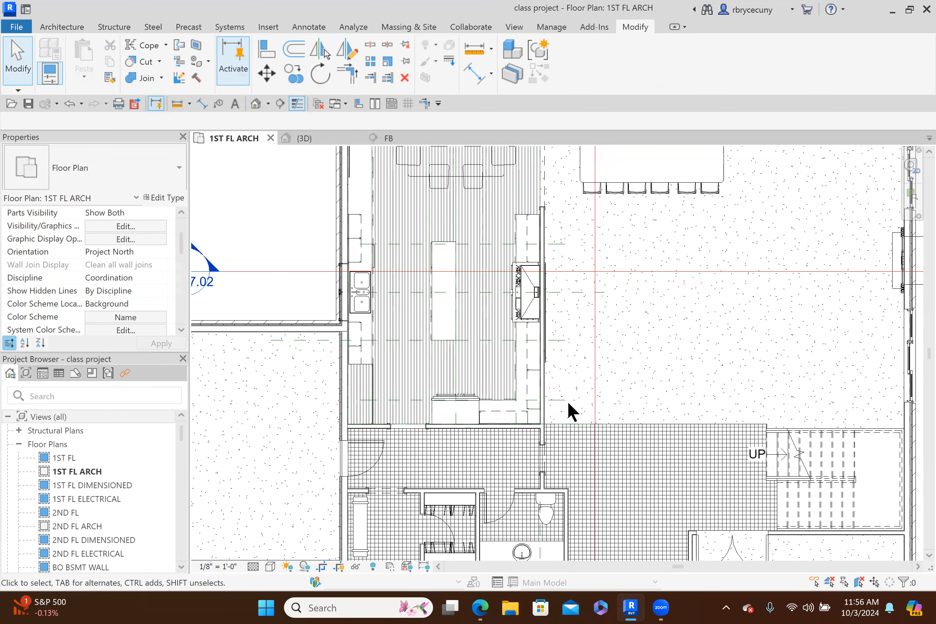
click(203, 104)
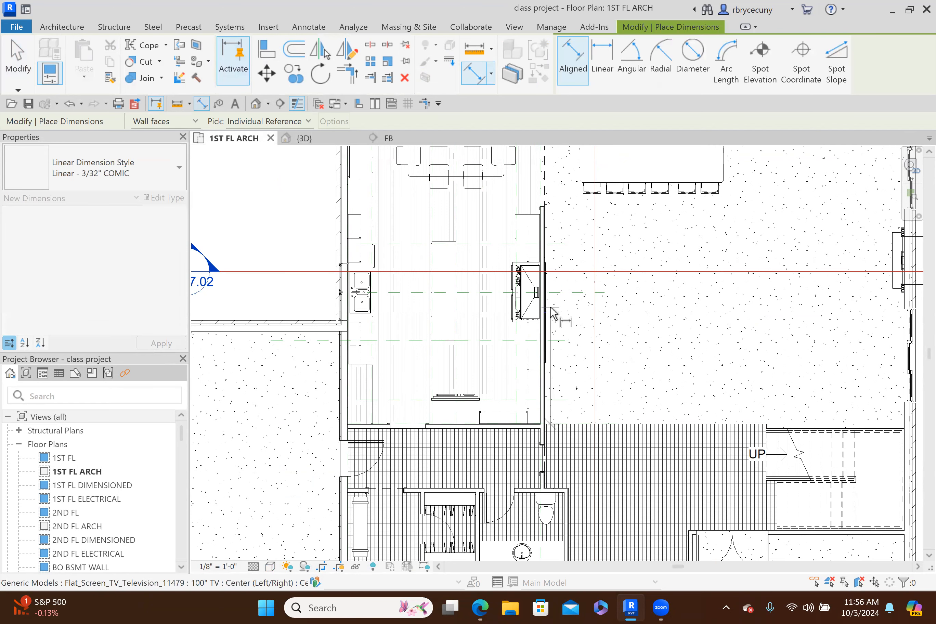
scroll(551, 308, up, 3)
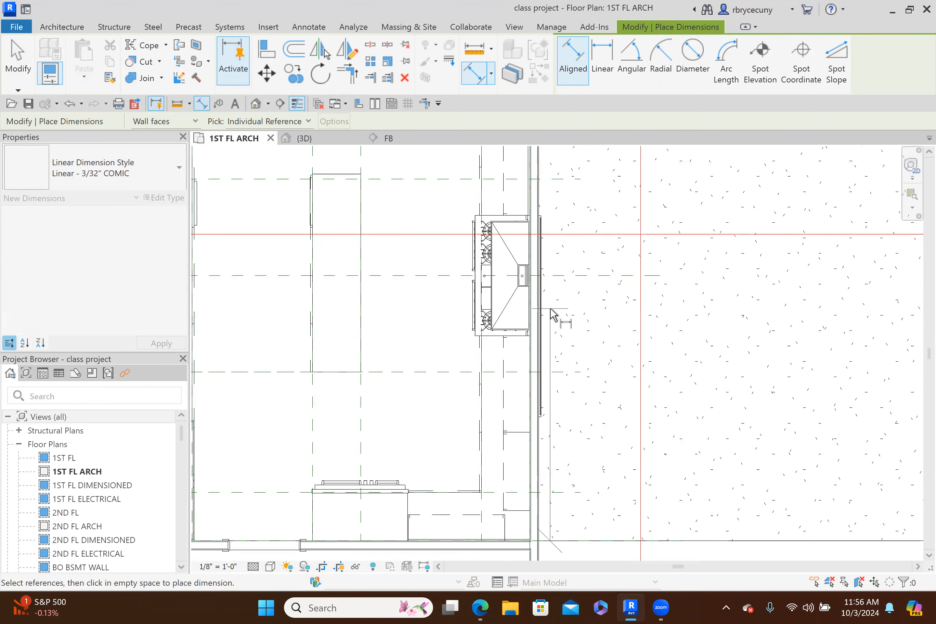
scroll(550, 308, up, 2)
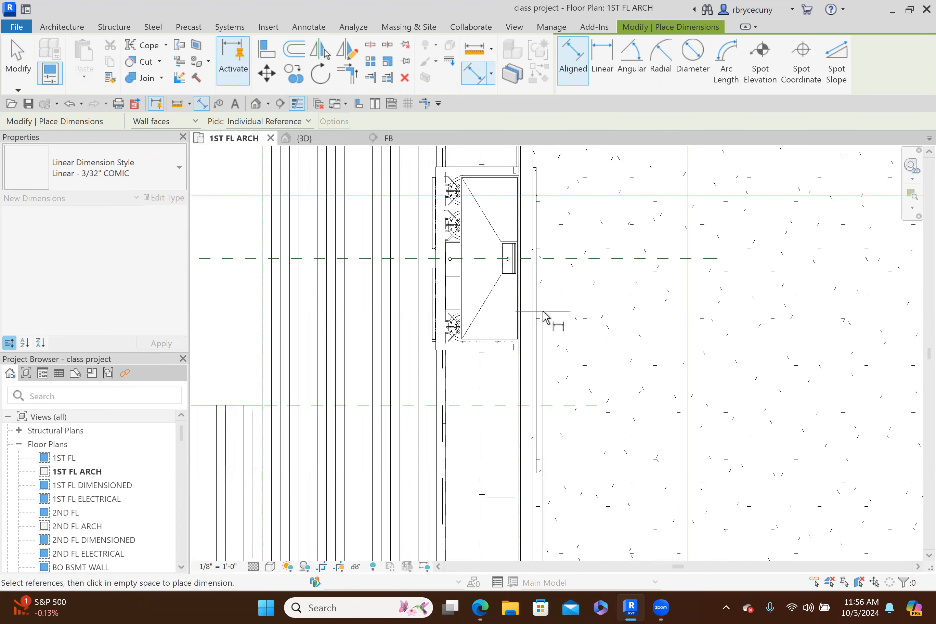
scroll(544, 314, down, 2)
scroll(545, 316, down, 3)
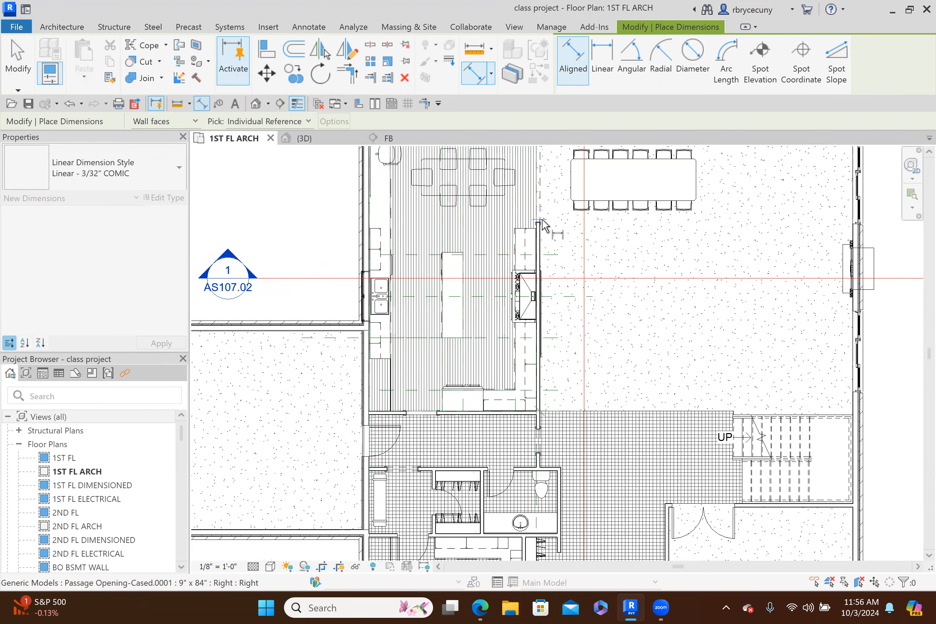
scroll(543, 220, up, 5)
scroll(560, 241, down, 2)
middle_drag(560, 242, 500, 194)
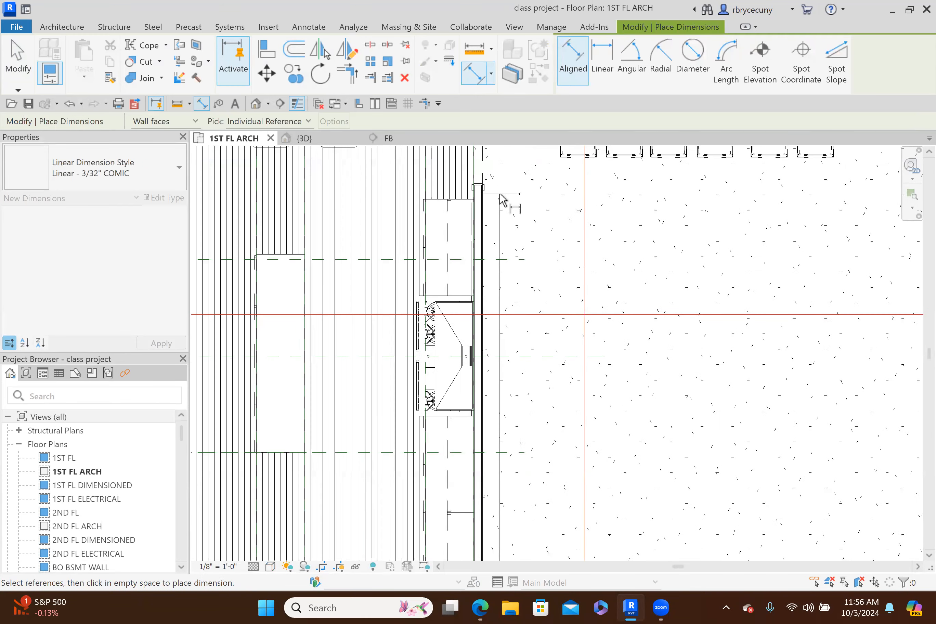
scroll(553, 234, down, 2)
key(Escape)
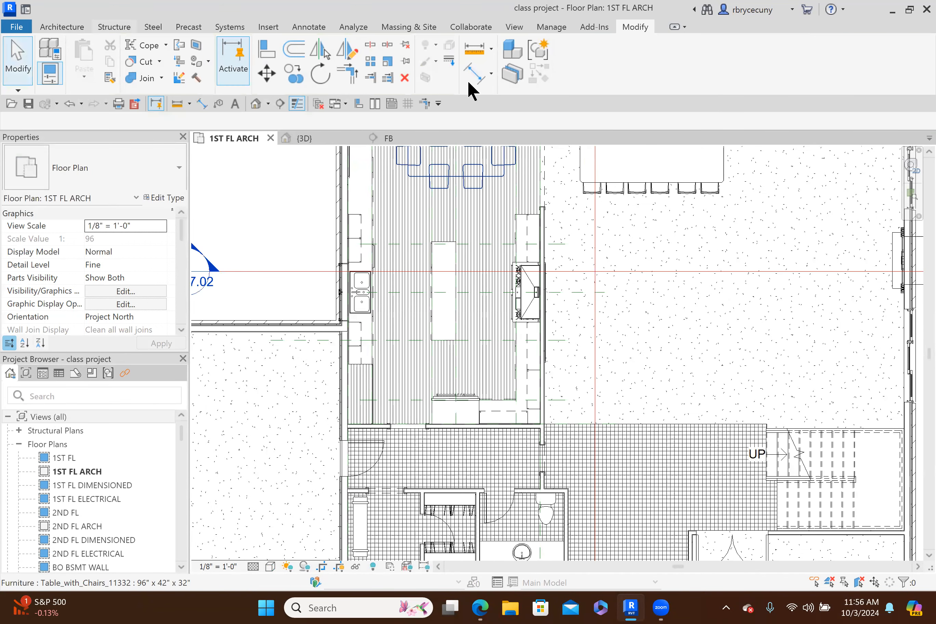
Draw a horizontal reference plane across the TV wall, slightly on the hallway side of the range
click(862, 61)
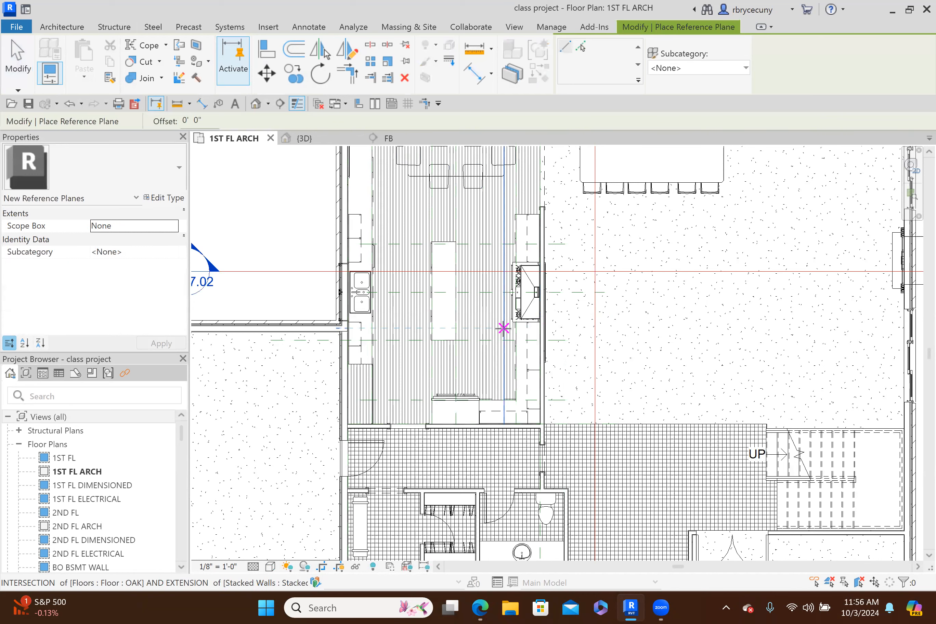
click(495, 350)
click(641, 350)
key(Escape)
key(Escape)
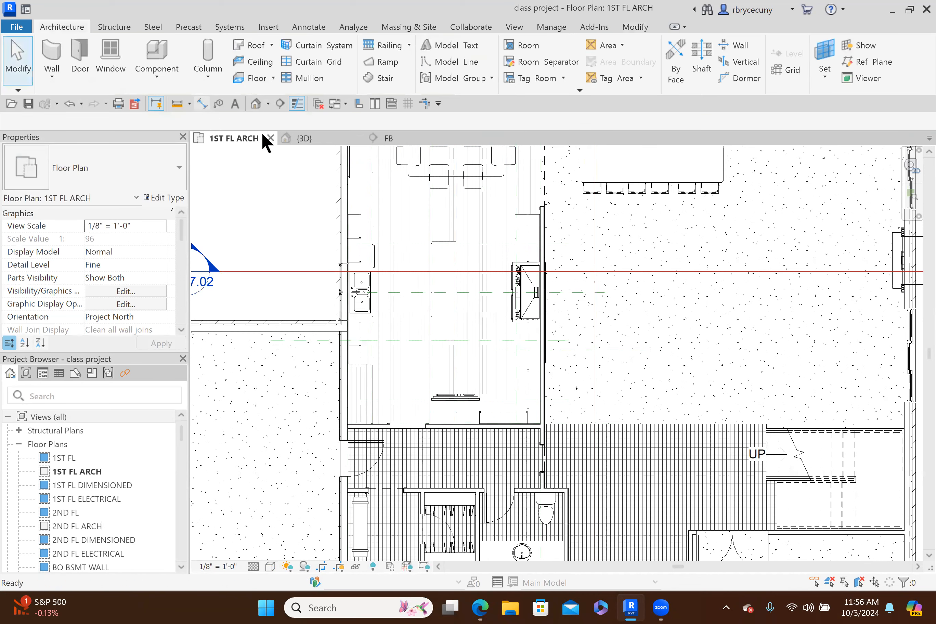
Dimension from the cased opening's edge through the new reference plane to the large room's hallway-side floor edge, and make the segments equal
click(200, 102)
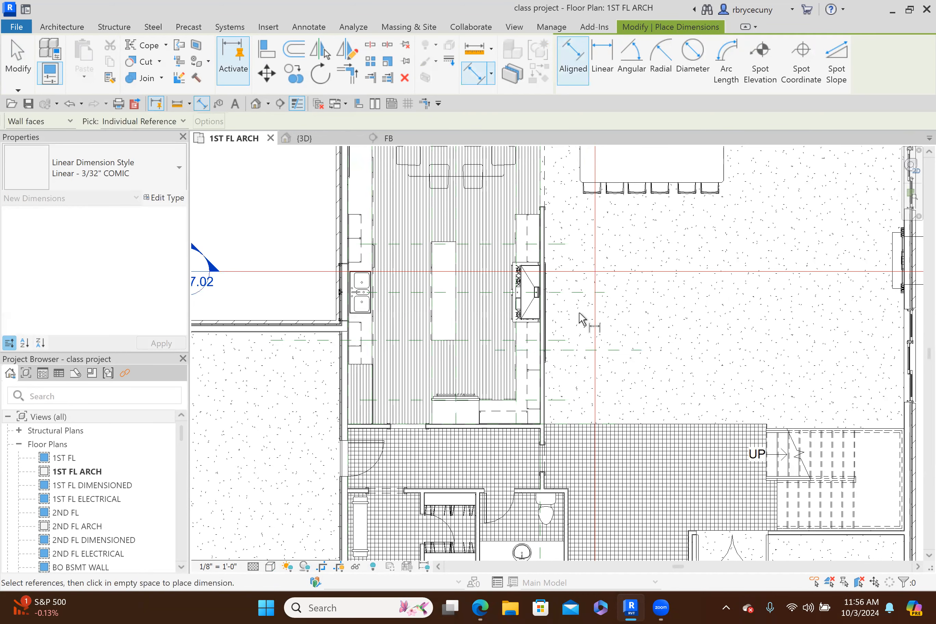
click(576, 354)
scroll(560, 203, up, 5)
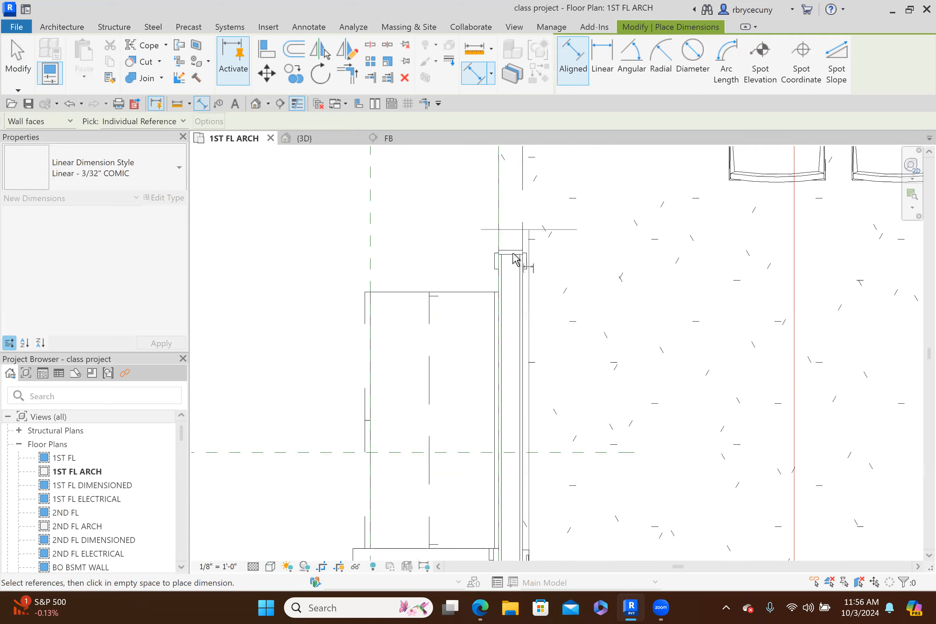
click(517, 260)
scroll(511, 261, down, 5)
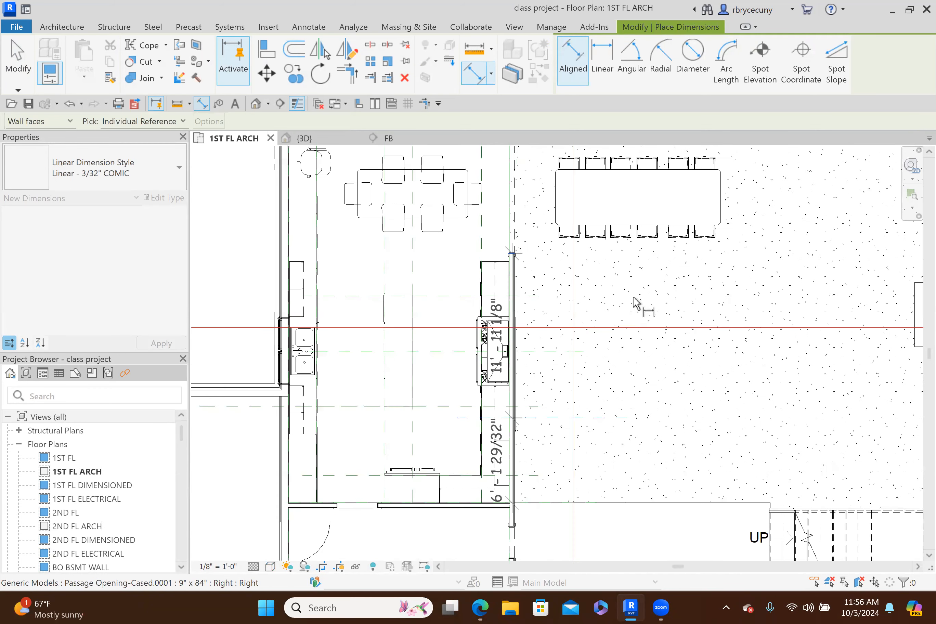
click(658, 304)
click(610, 388)
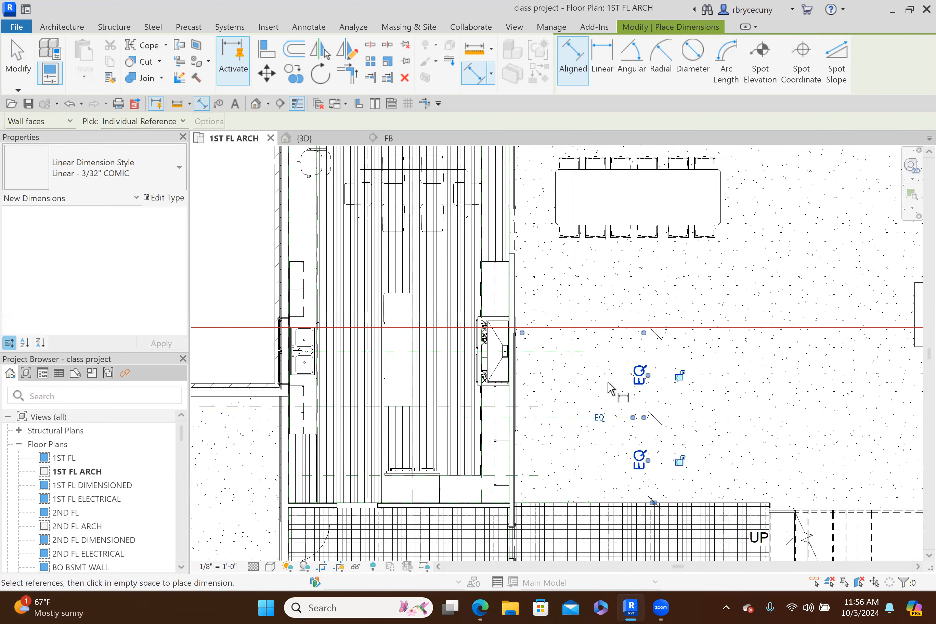
key(Escape)
key(Escape)
Try to move the 100" TV by its midpoint along the wall toward the range's centerline reference plane, and undo the move
scroll(529, 359, up, 5)
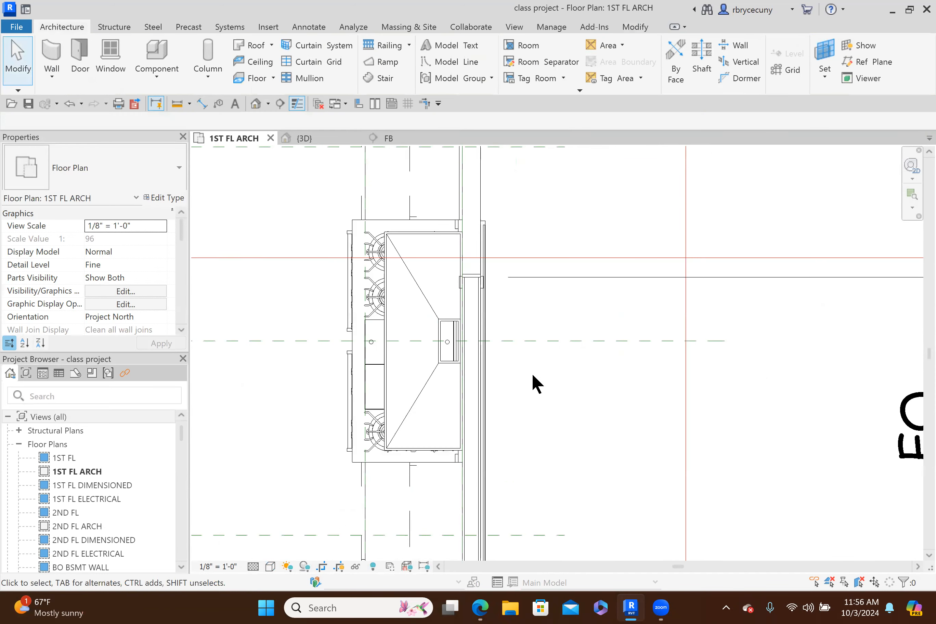
click(491, 383)
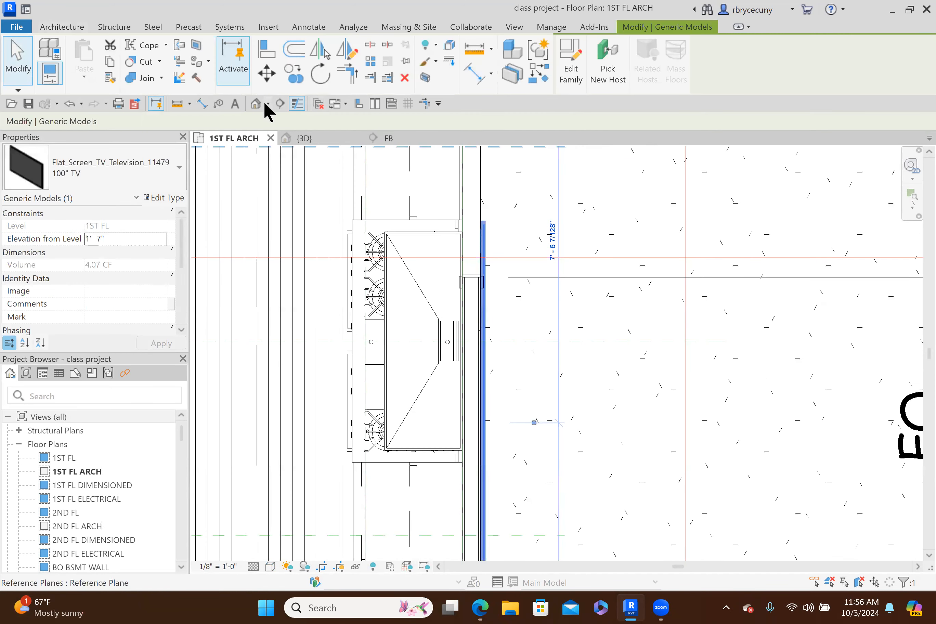
click(262, 76)
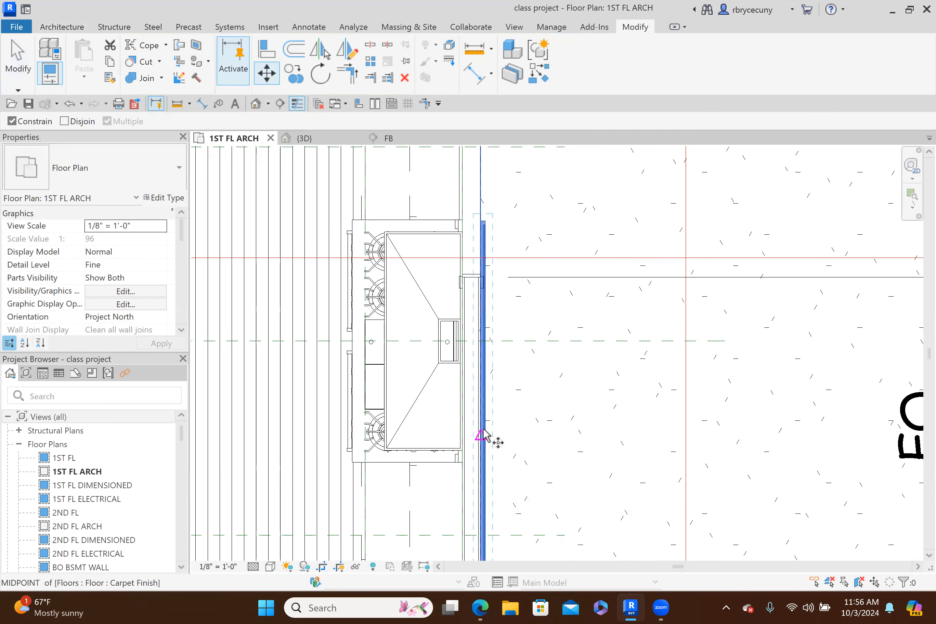
scroll(487, 439, up, 3)
scroll(485, 352, down, 5)
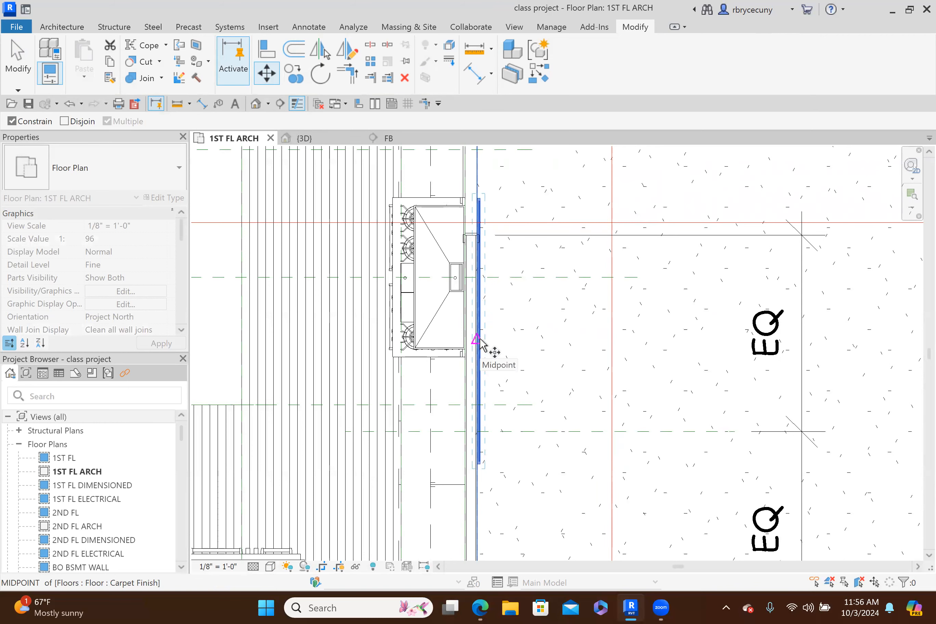
scroll(479, 343, up, 2)
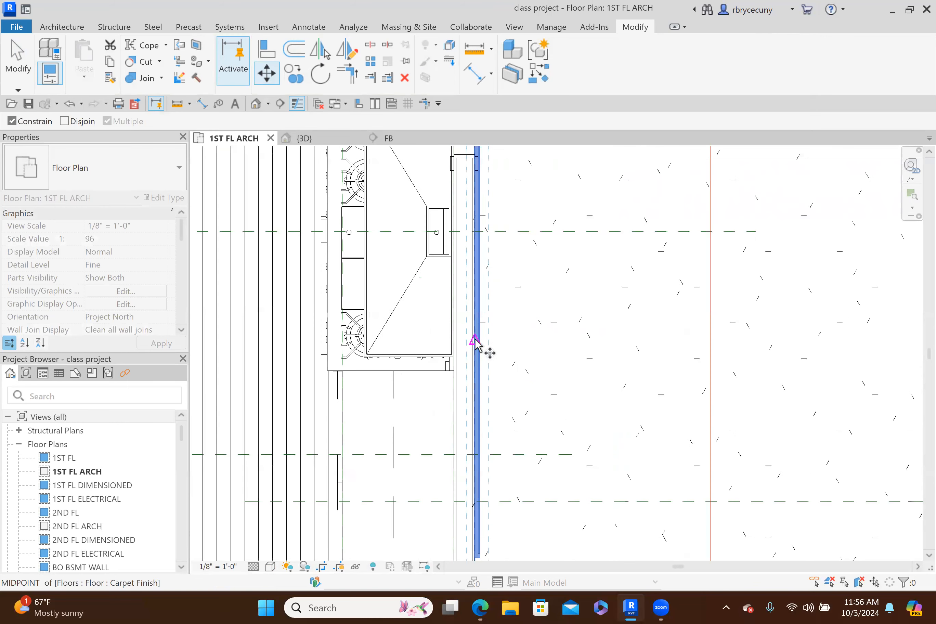
click(475, 342)
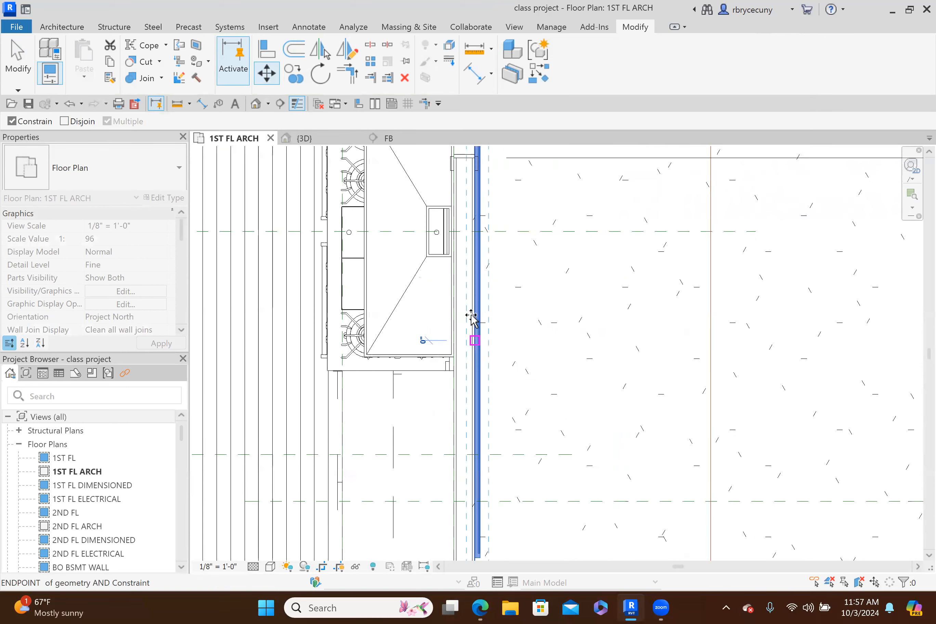
click(476, 237)
scroll(536, 360, down, 3)
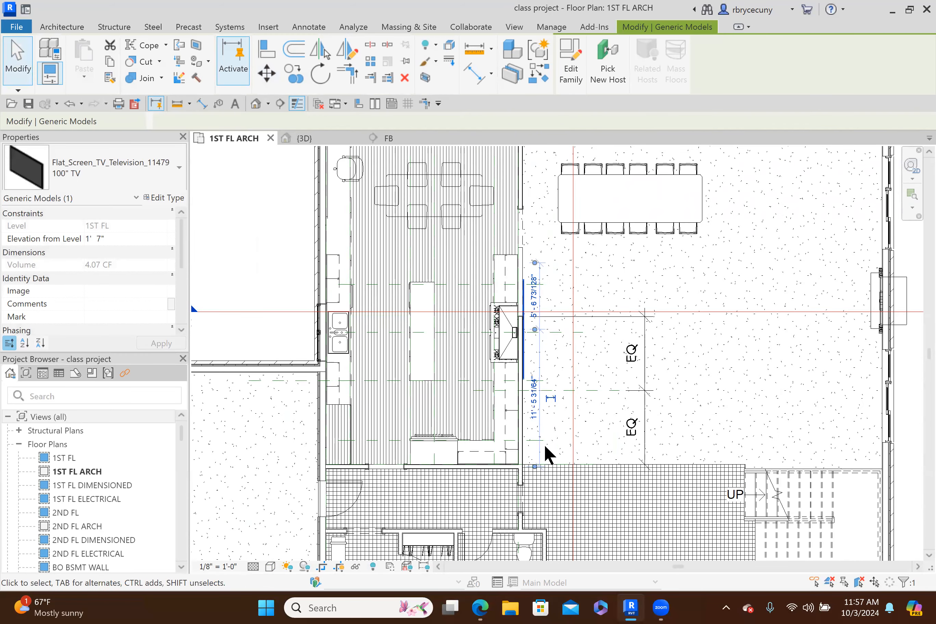
scroll(555, 365, up, 2)
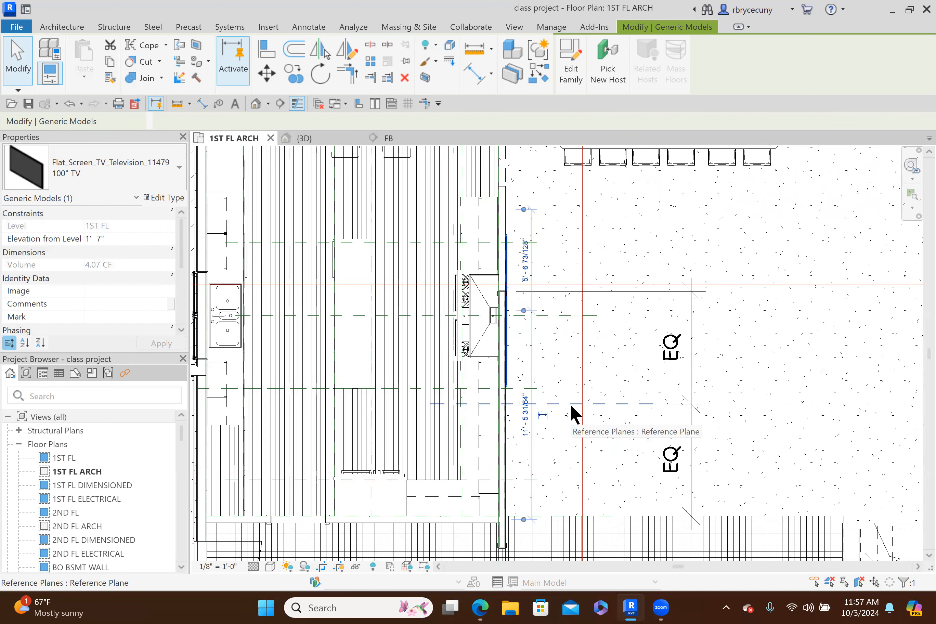
click(68, 105)
Undo the equal spacing on the TV wall dimension, trying the equality once more and undoing it again
scroll(477, 331, down, 4)
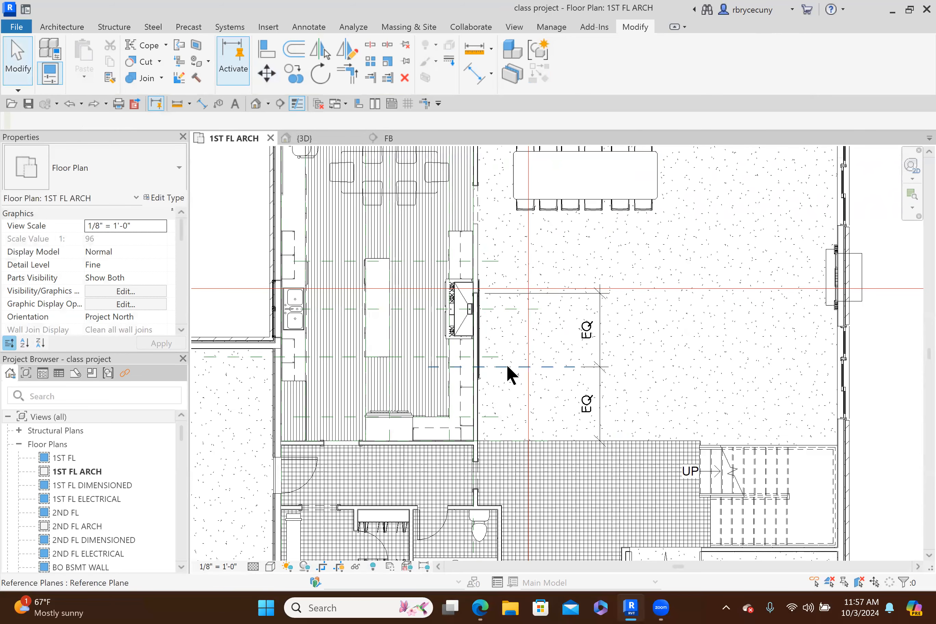
click(68, 104)
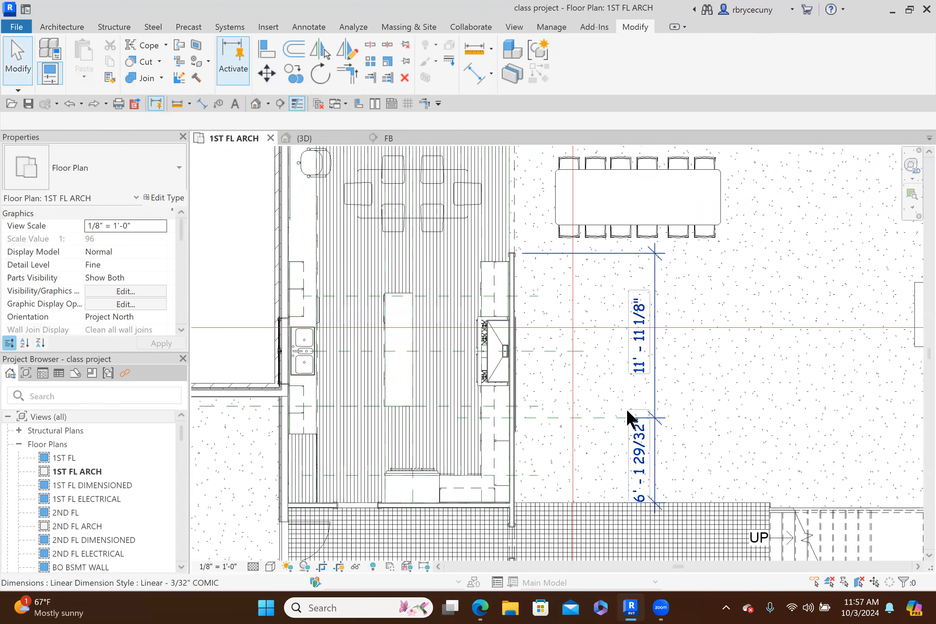
click(596, 417)
click(660, 378)
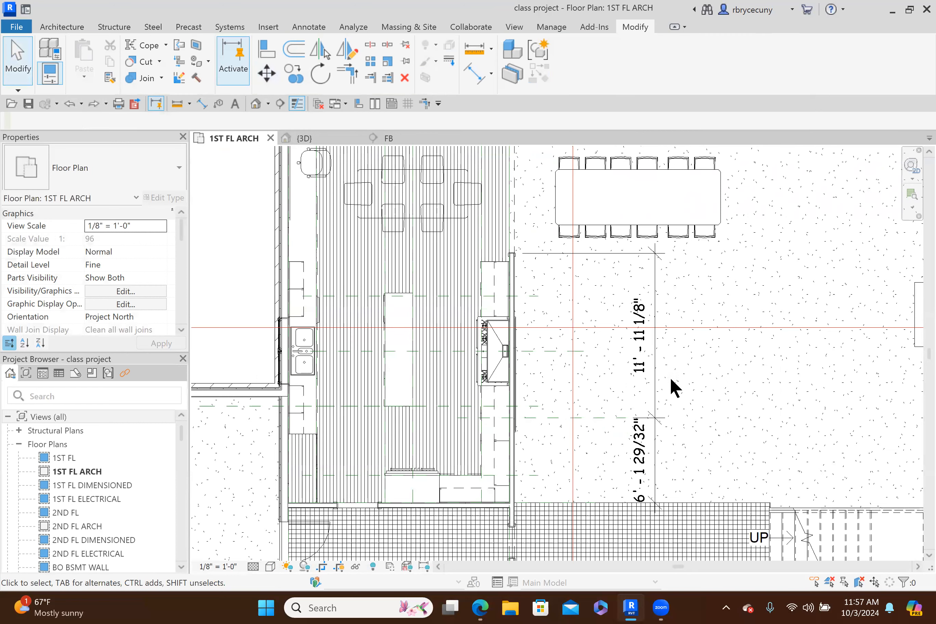
click(660, 379)
click(597, 378)
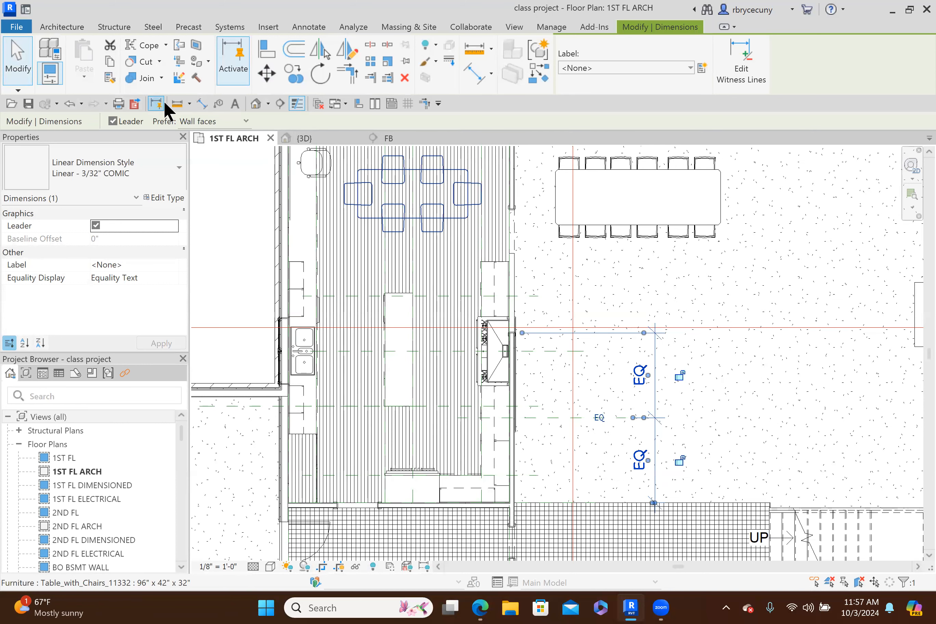
click(67, 103)
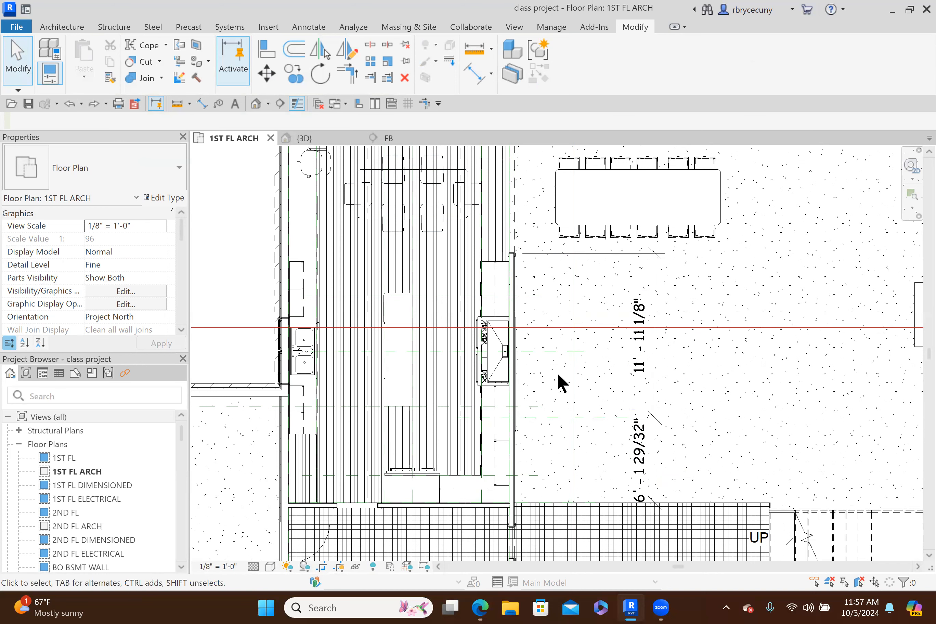
Nudge the TV along its wall toward the hallway, to 7' - 10" from the hallway-side floor edge
scroll(554, 369, up, 2)
middle_drag(545, 369, 550, 381)
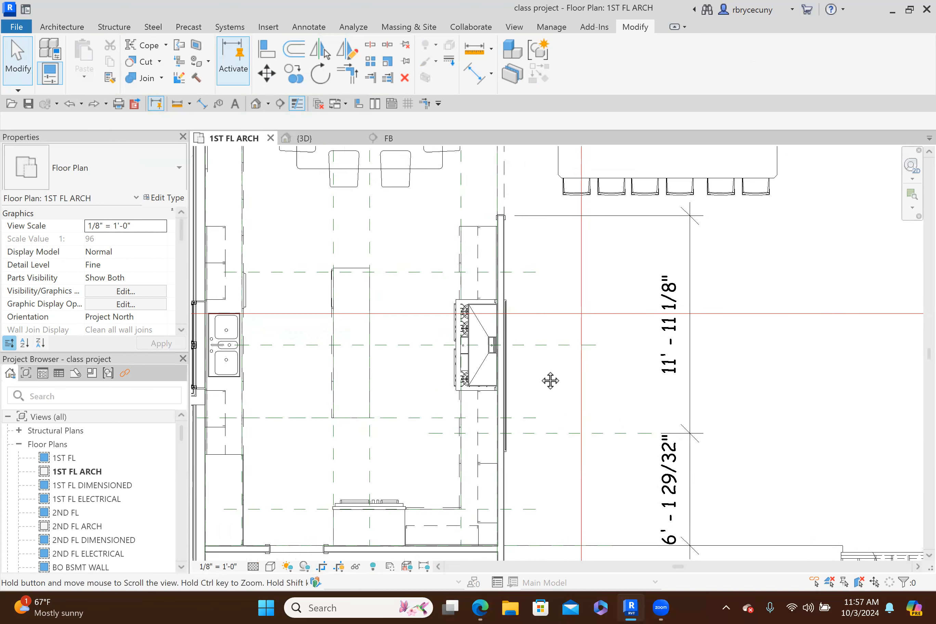
scroll(496, 355, down, 2)
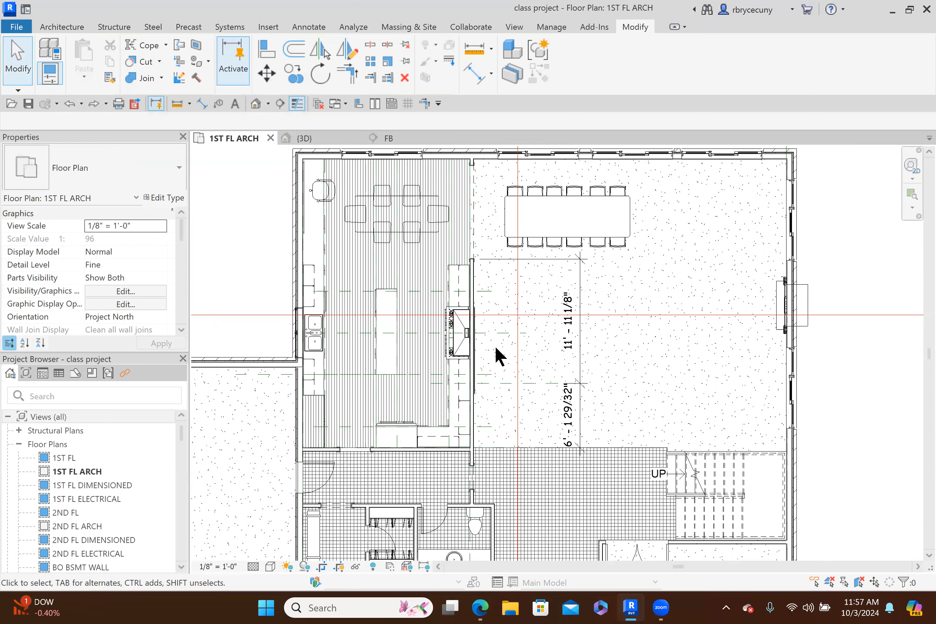
click(478, 347)
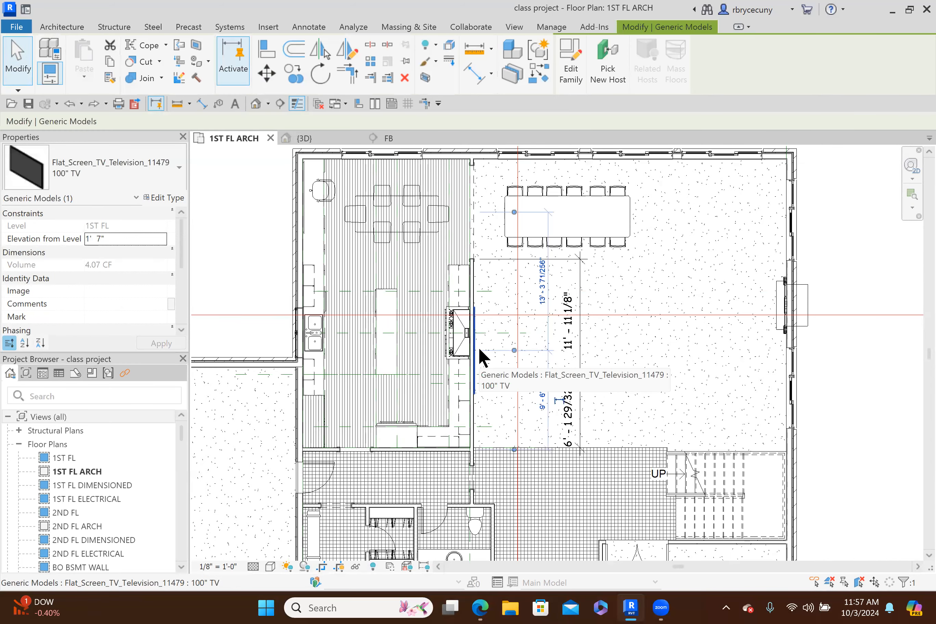
key(Down)
key(Down)
key(Down)
key(Down)
key(Down)
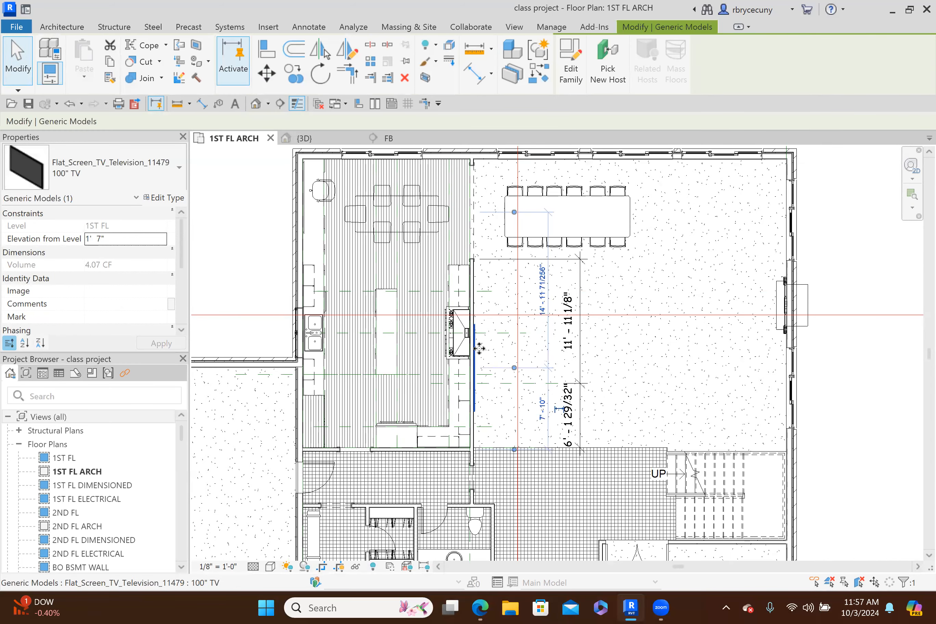
key(Escape)
Delete the two-segment dimension beside the TV wall and the reference plane it measured to
middle_drag(494, 359, 470, 339)
click(562, 346)
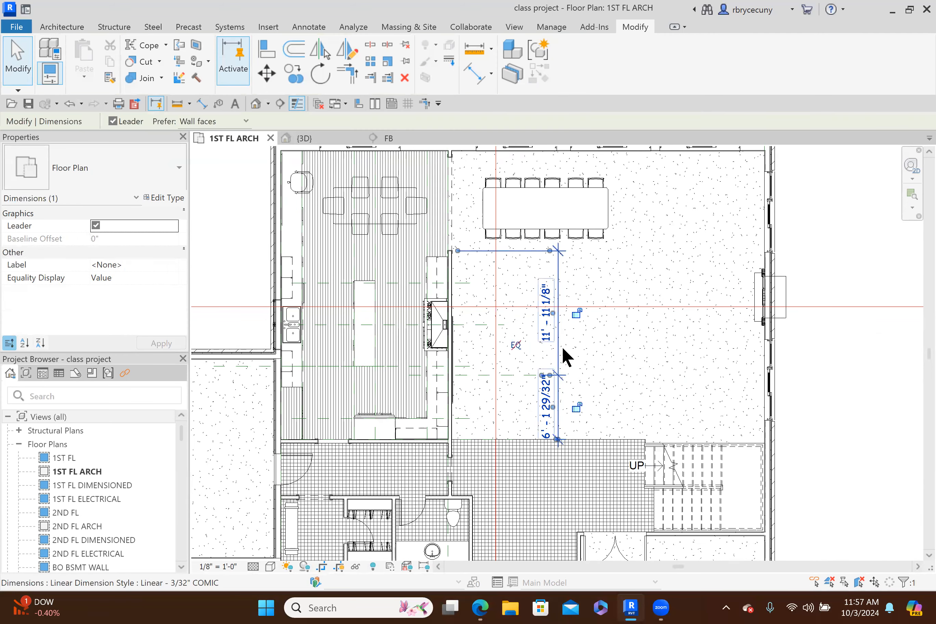
key(Delete)
click(518, 375)
key(Delete)
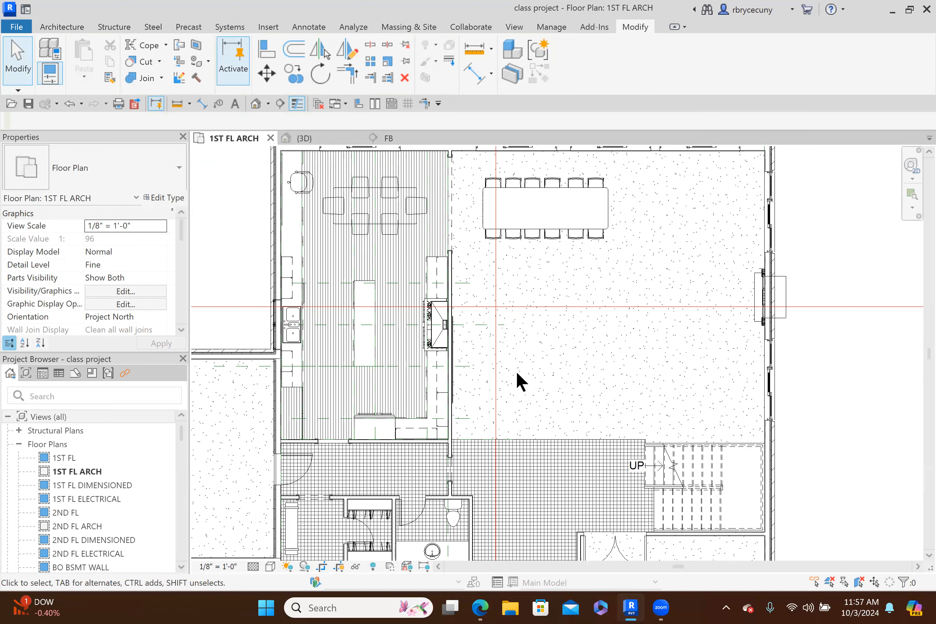
Draw a horizontal reference plane from the cased opening's edge at the TV wall's end into the large room
click(62, 26)
click(870, 61)
scroll(448, 277, up, 3)
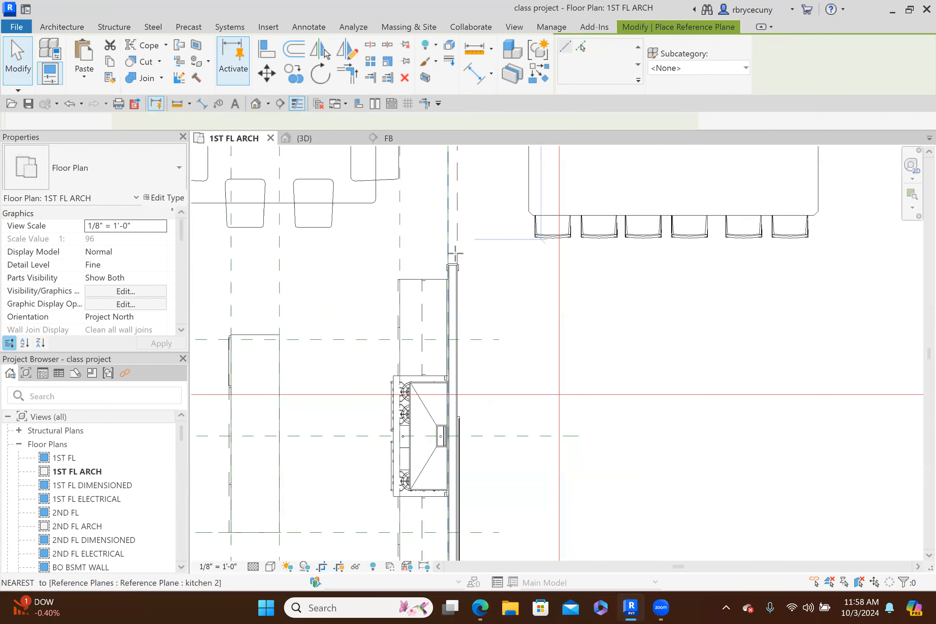
click(453, 266)
click(709, 264)
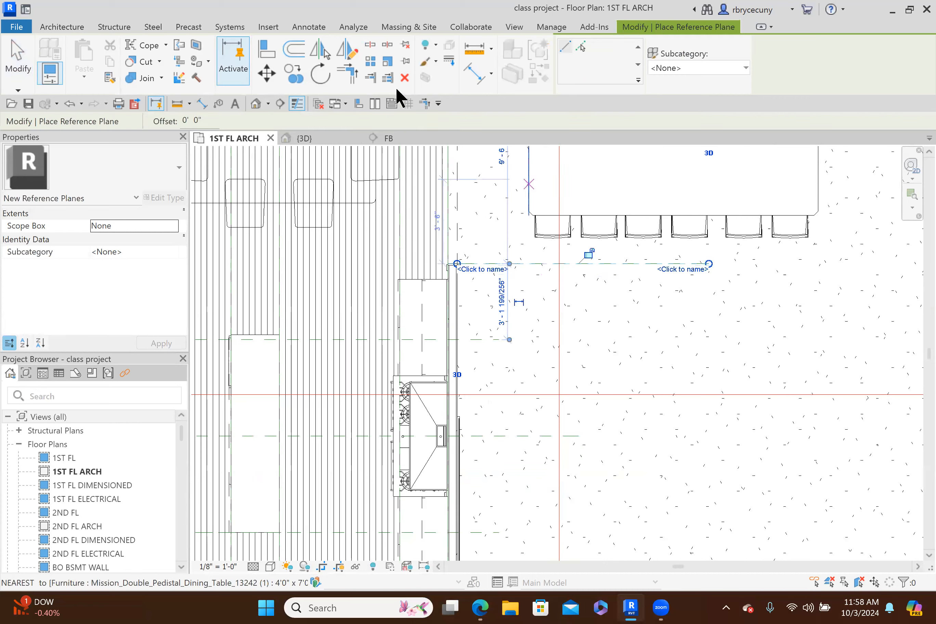
click(60, 27)
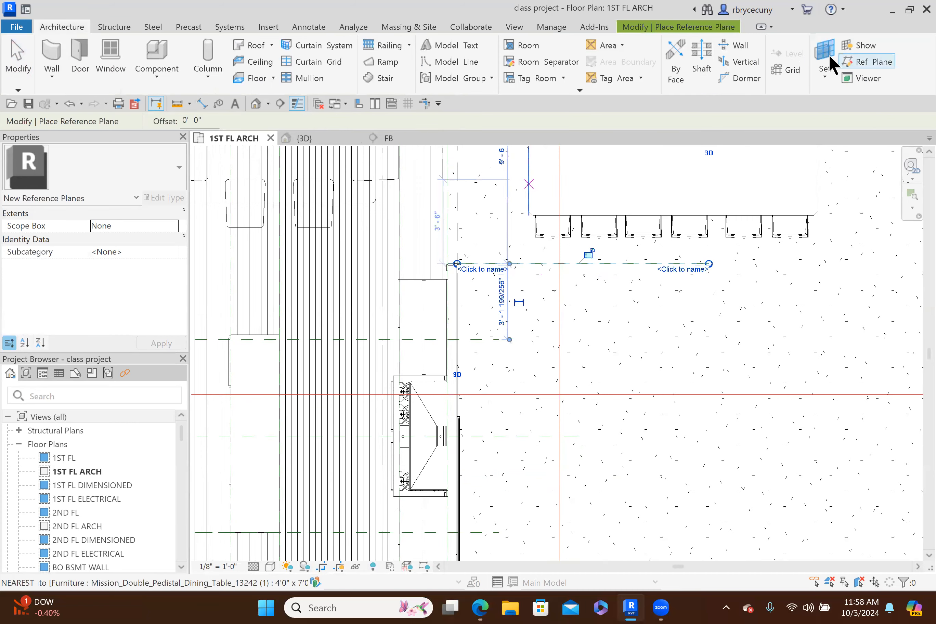
click(870, 61)
scroll(544, 428, down, 4)
click(475, 456)
click(663, 441)
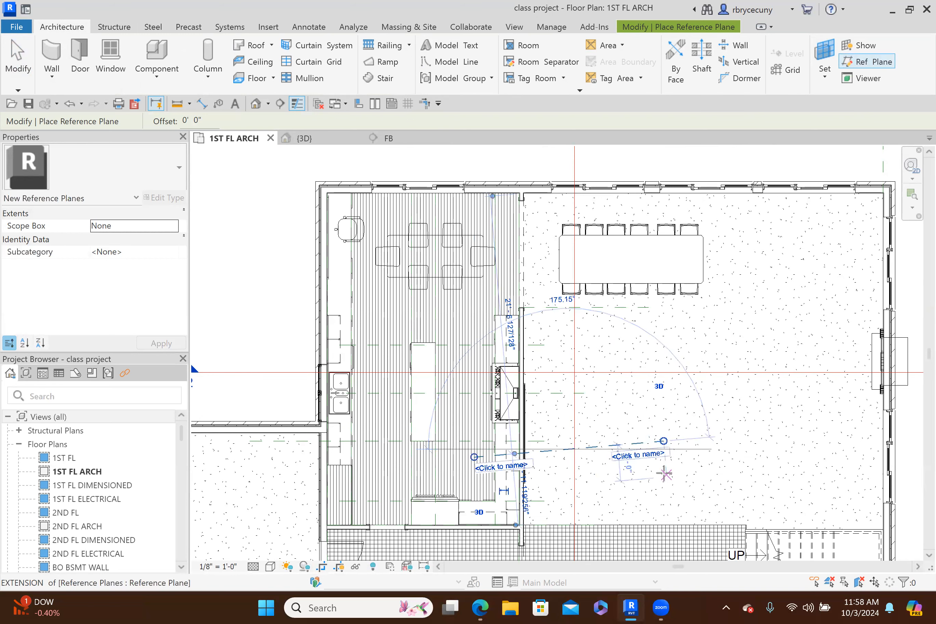
key(Escape)
click(626, 450)
key(Delete)
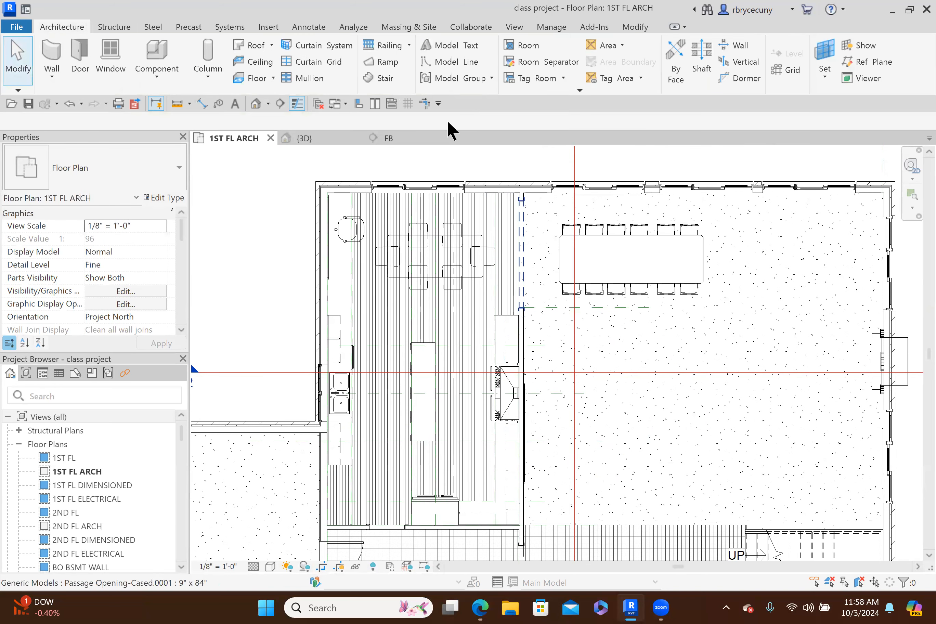
Draw a second horizontal reference plane across the TV wall, on the hallway side of the range
click(848, 64)
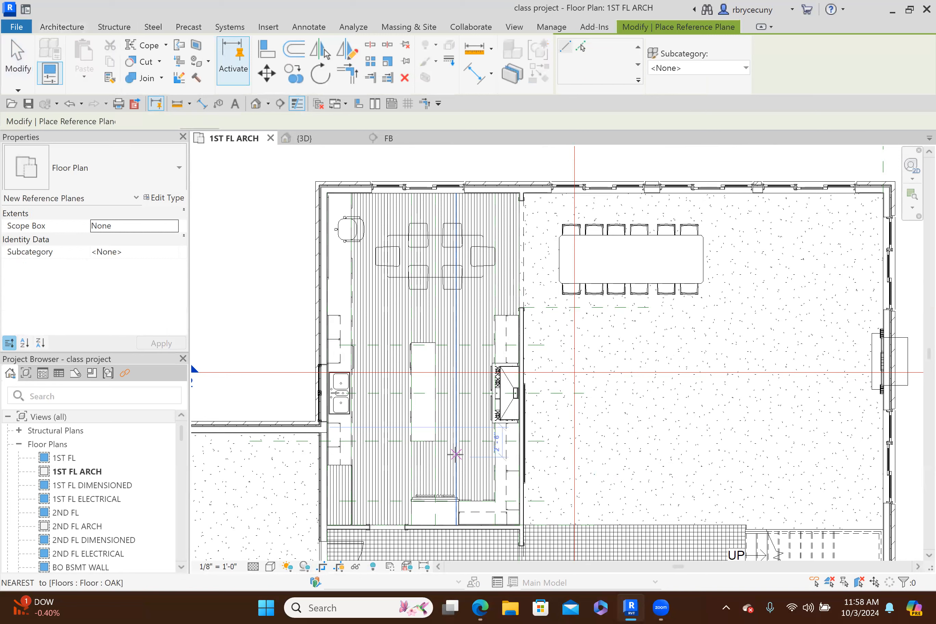
click(648, 463)
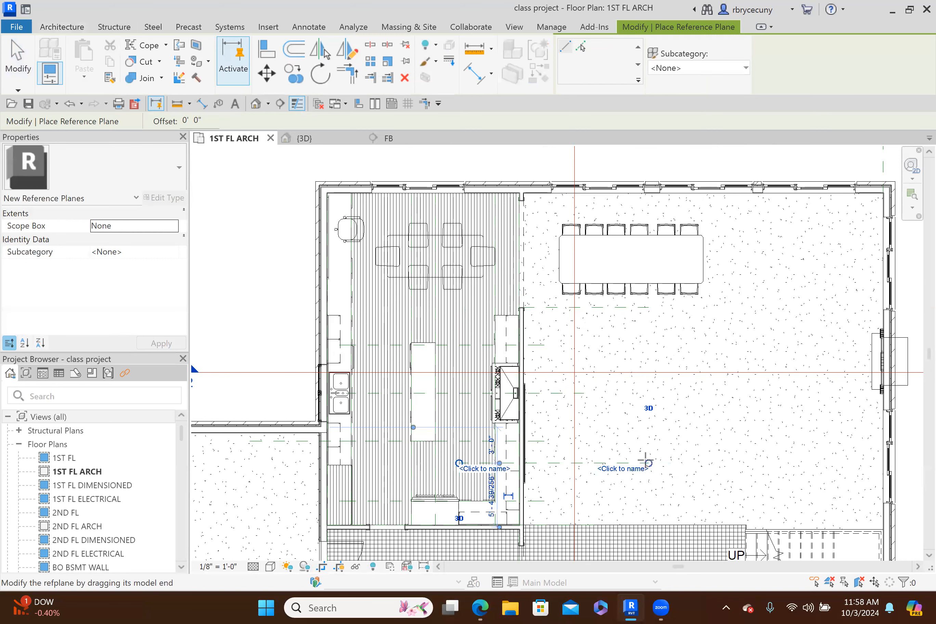
key(Escape)
Dimension from the hallway-side floor edge through the new plane to the opening-edge reference plane, and make the segments equal
click(201, 103)
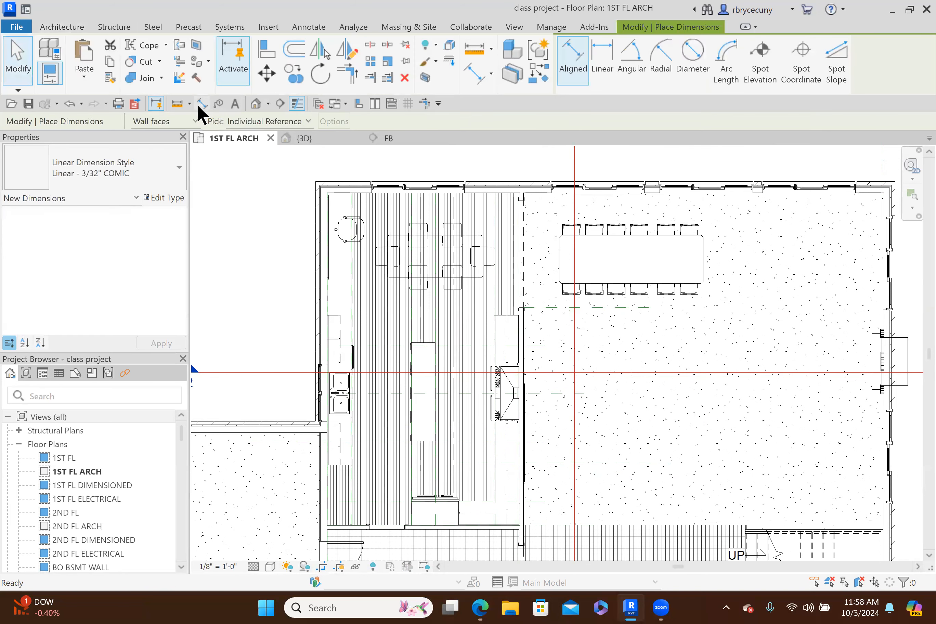
click(627, 464)
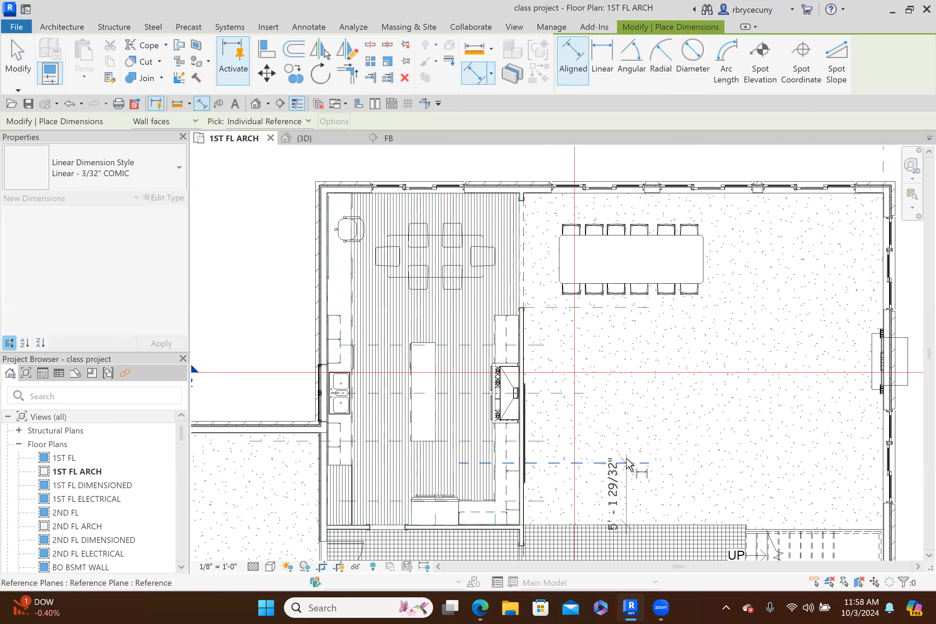
click(629, 308)
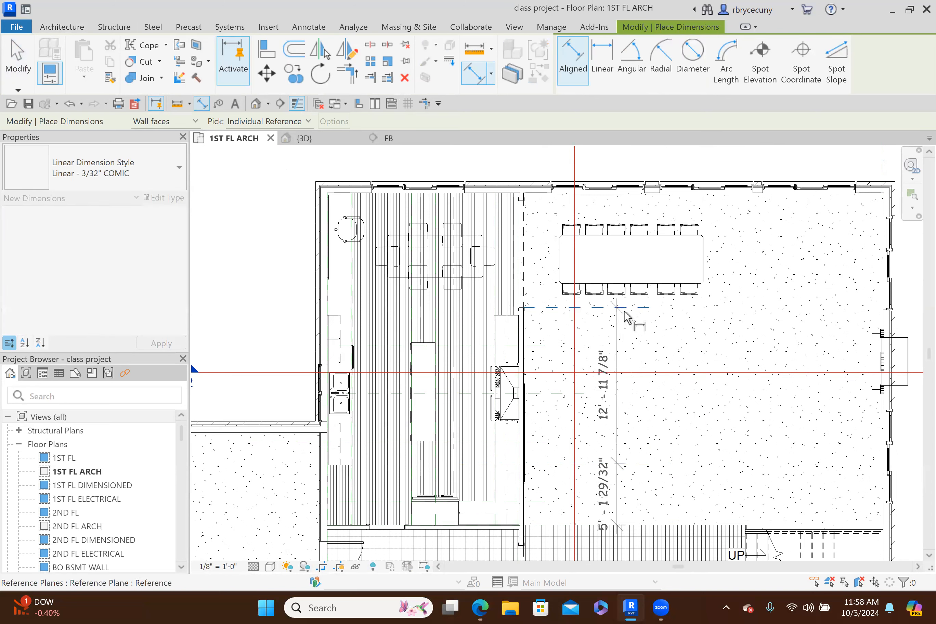
click(804, 419)
click(757, 424)
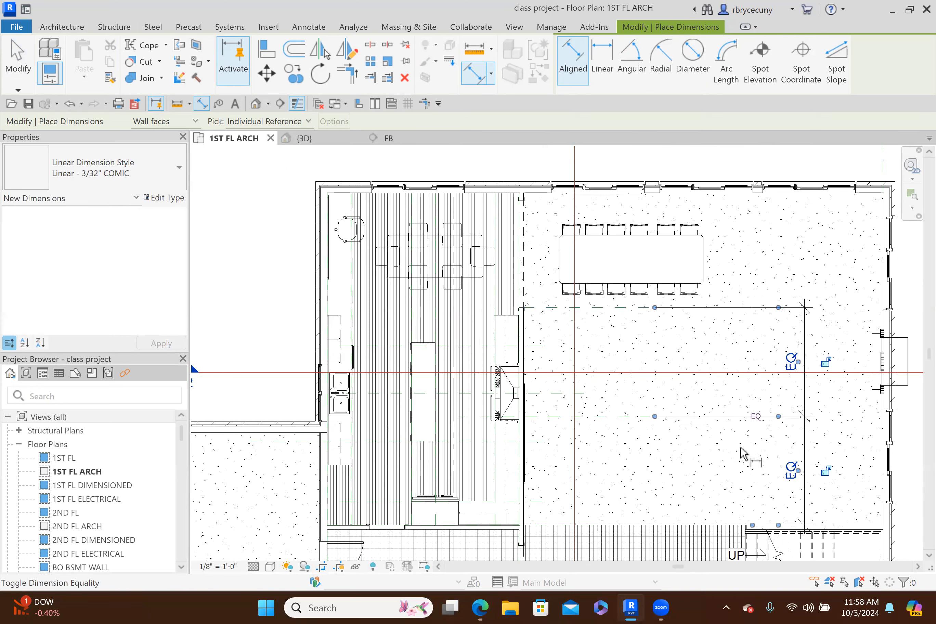
key(Escape)
key(Escape)
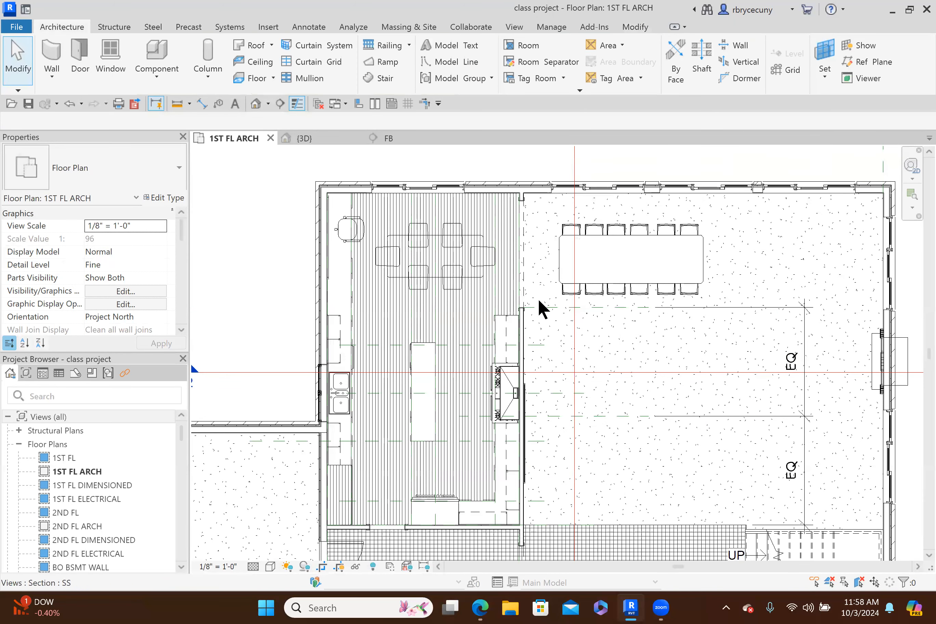
Delete the equal-spacing dimension in the large room while leaving its elements constrained
click(808, 448)
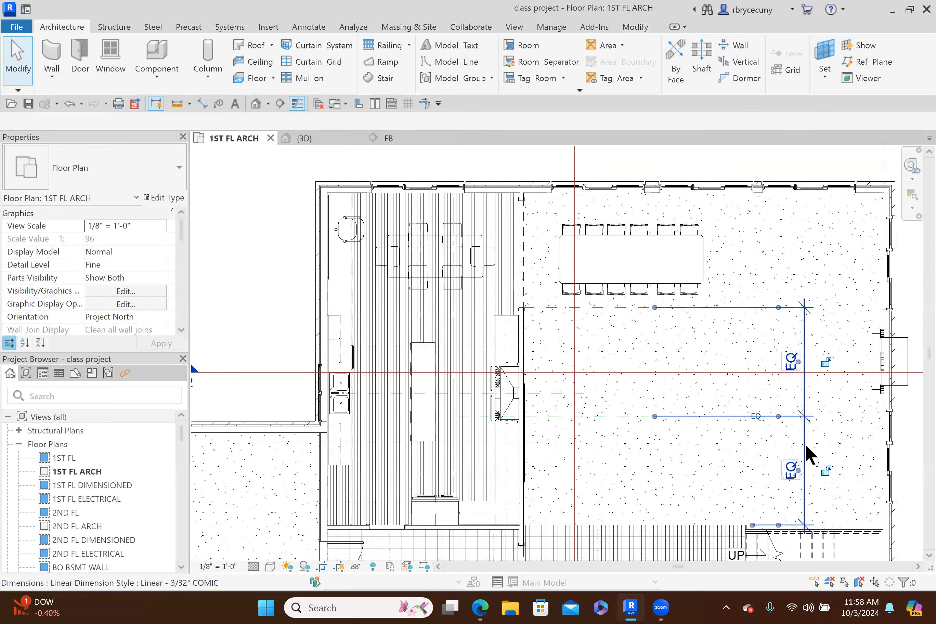
key(Delete)
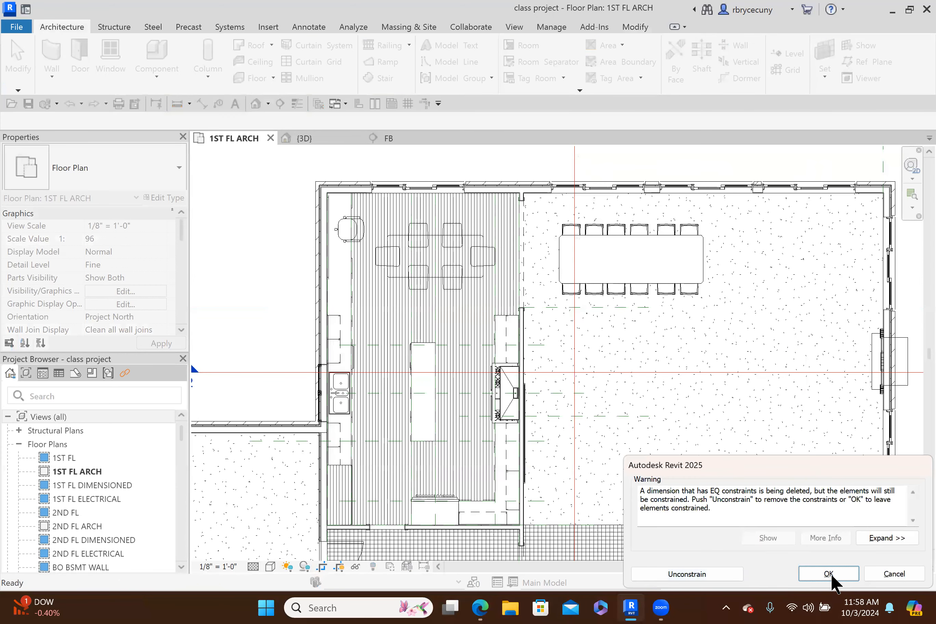
click(829, 574)
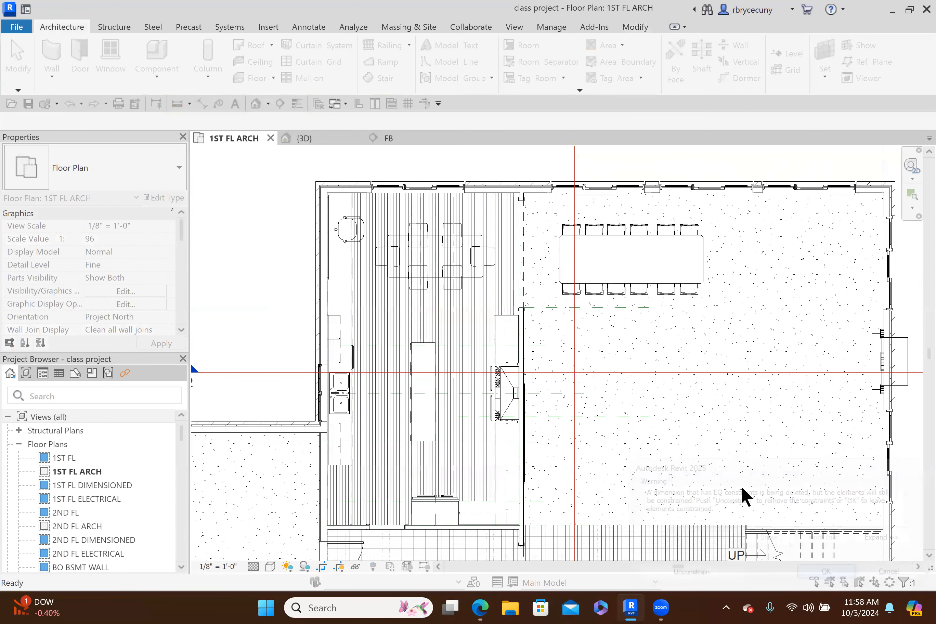
Open the section view from its line in the large room and examine the TV against the reference planes
right_click(573, 336)
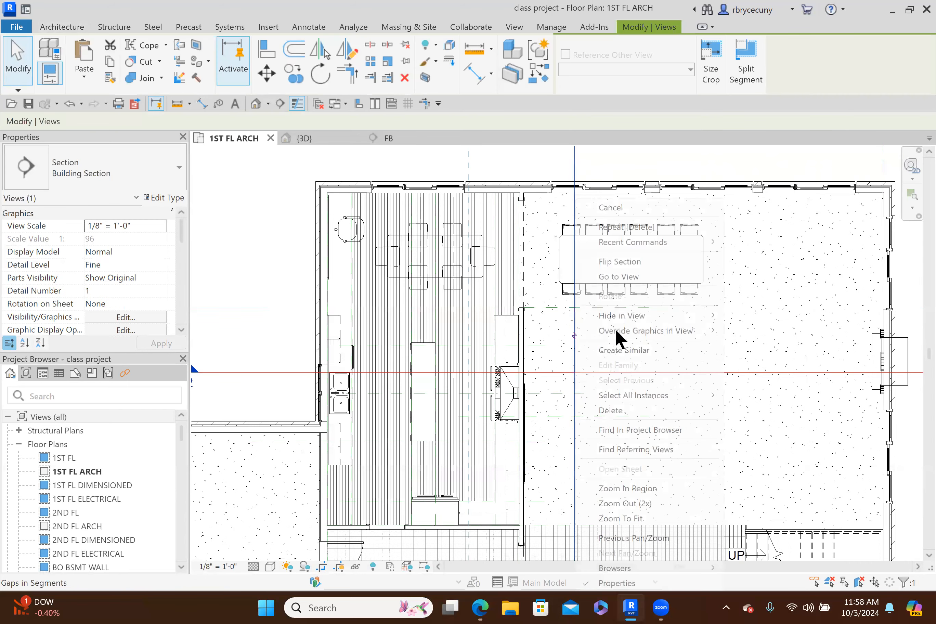
click(618, 276)
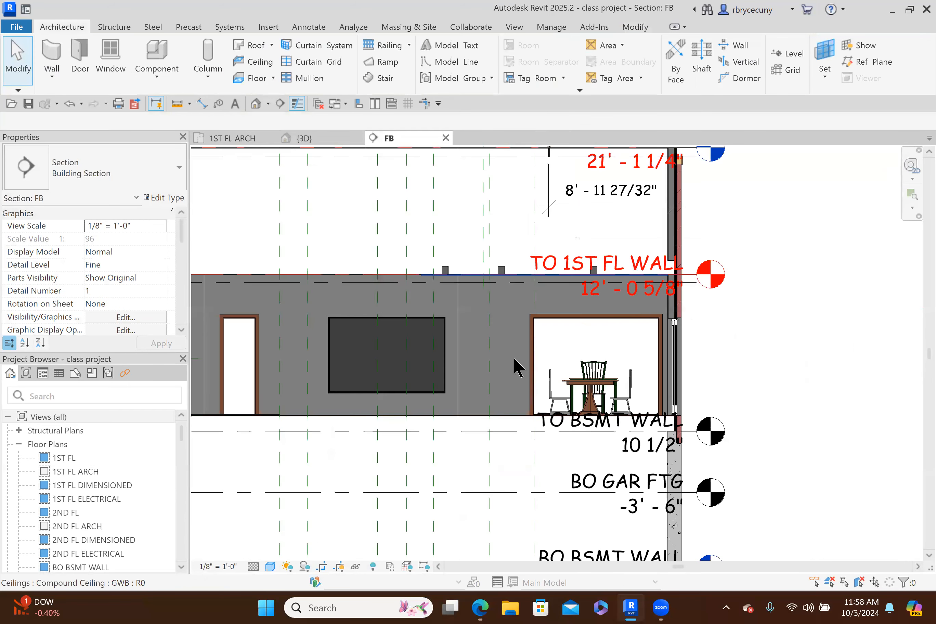
middle_drag(504, 495, 638, 506)
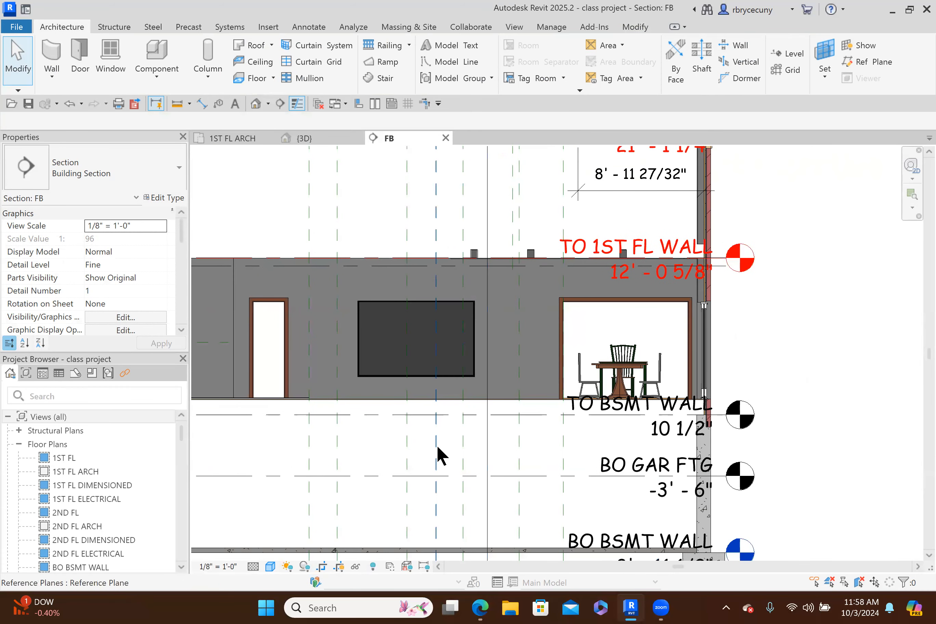
scroll(438, 447, down, 2)
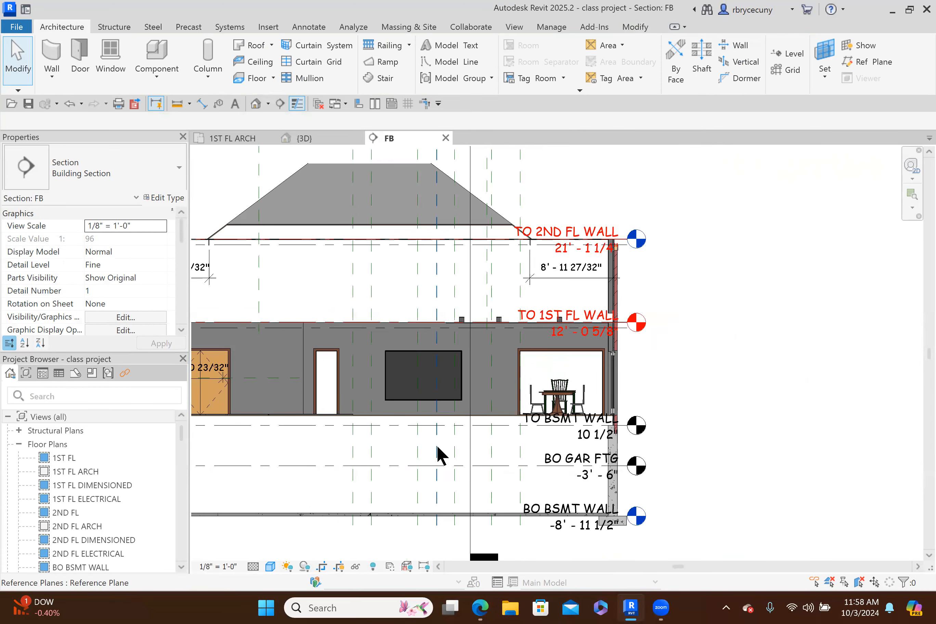
scroll(438, 447, up, 1)
In the 1ST FL ARCH plan, name the equally spaced reference plane across the TV wall "tv"
click(243, 138)
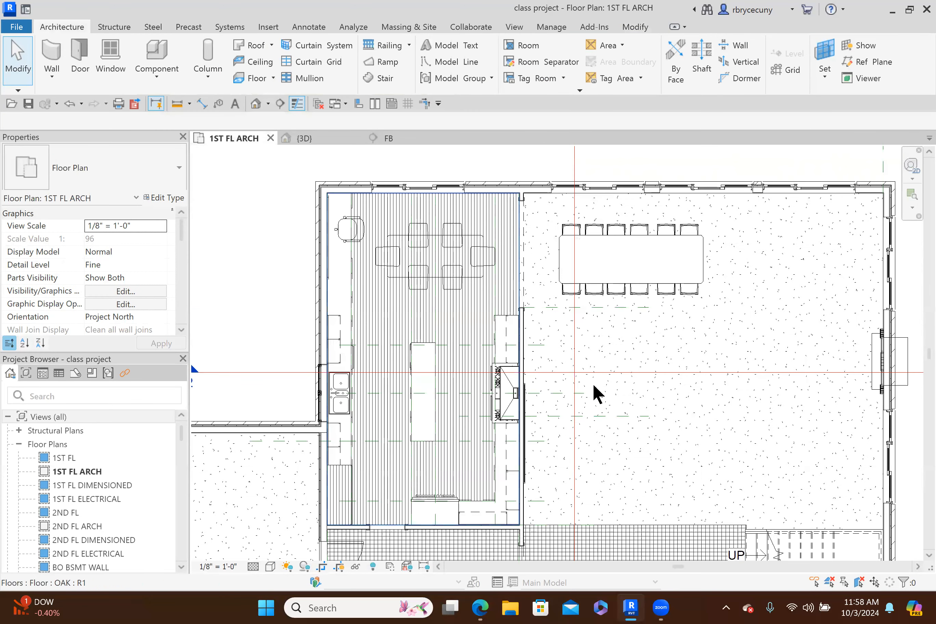
click(589, 403)
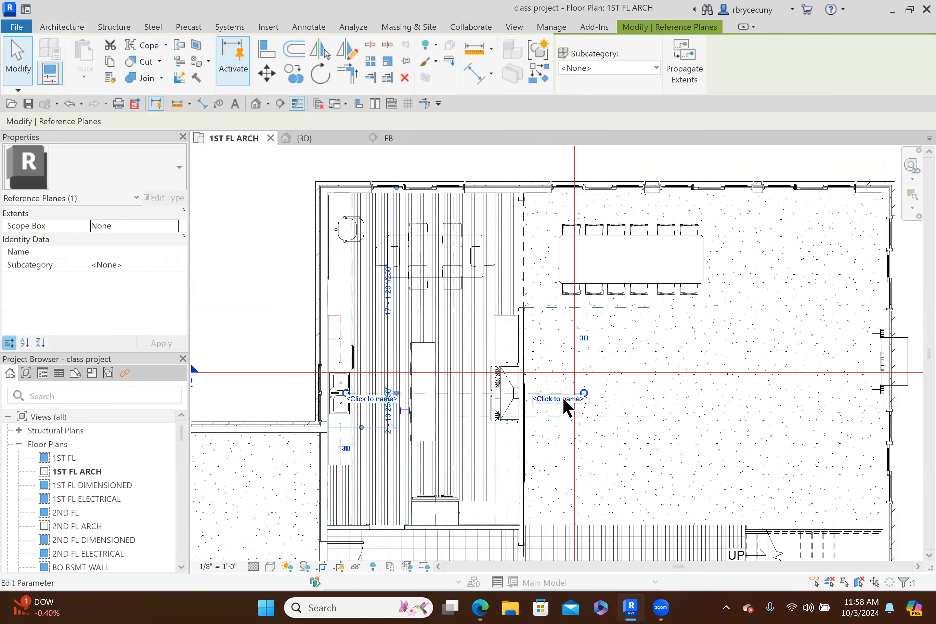
key(Return)
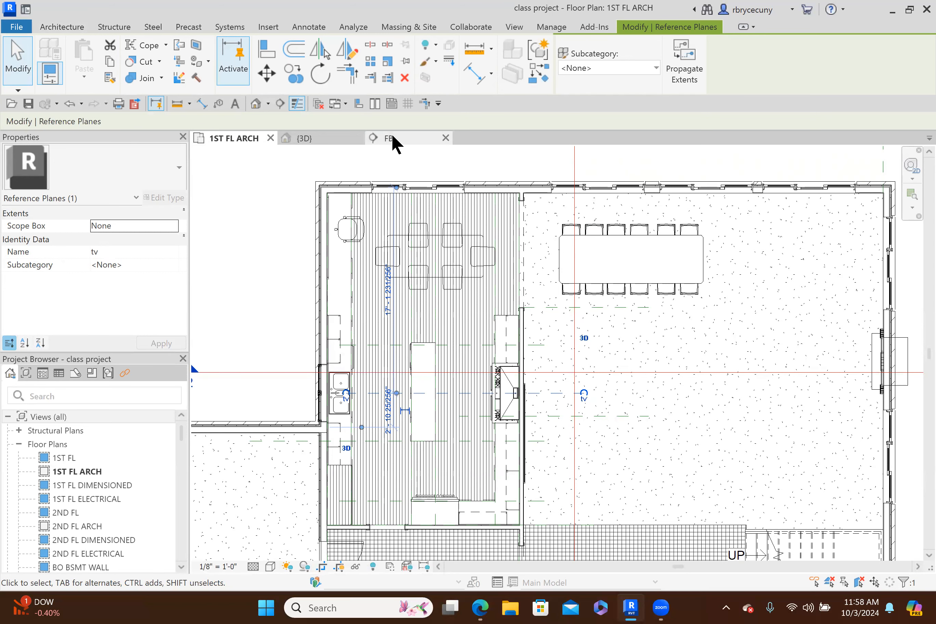
In section FB, move the 100" TV horizontally from the midpoint of its lower edge onto the tv reference plane
click(393, 138)
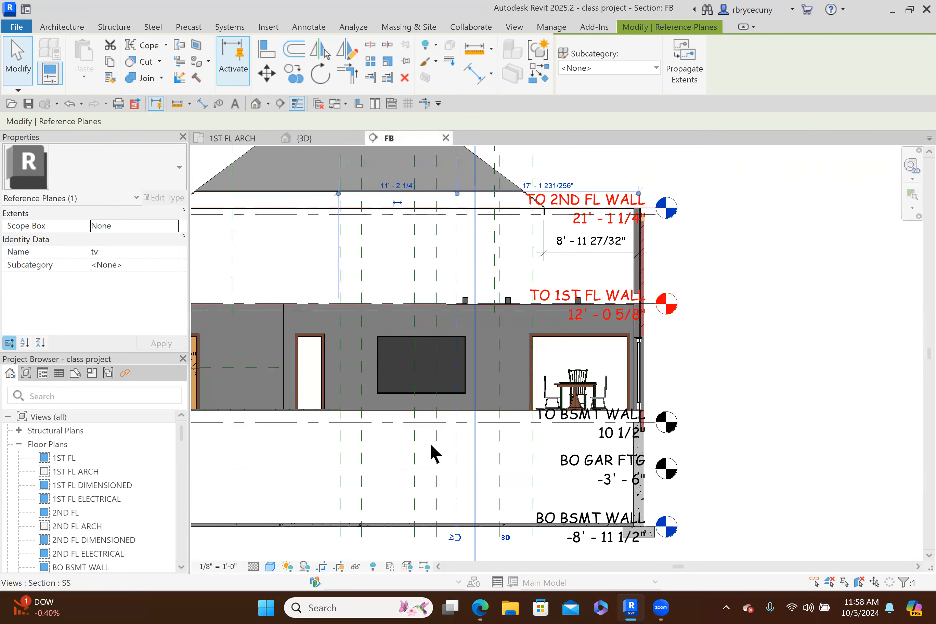
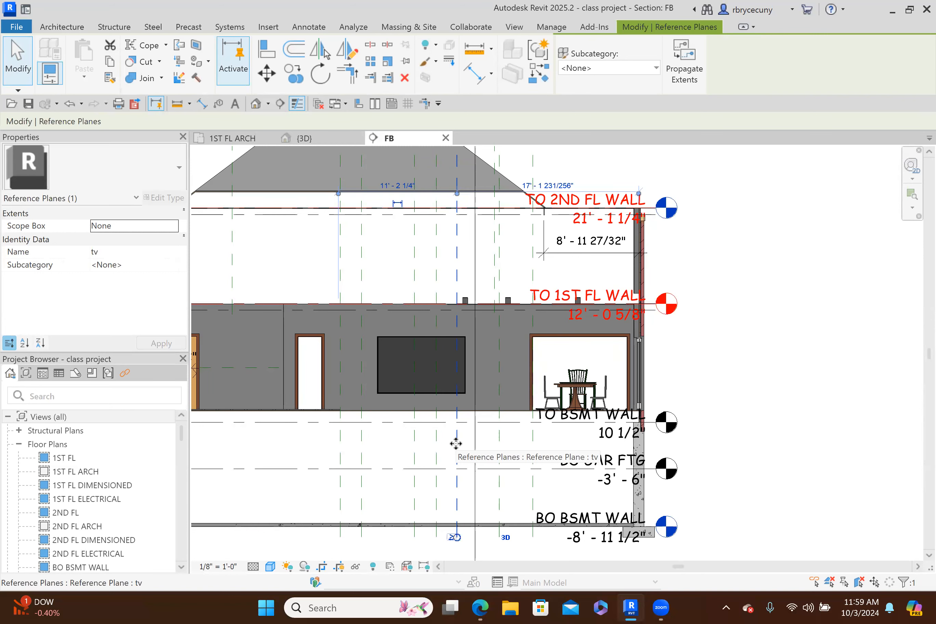
key(Escape)
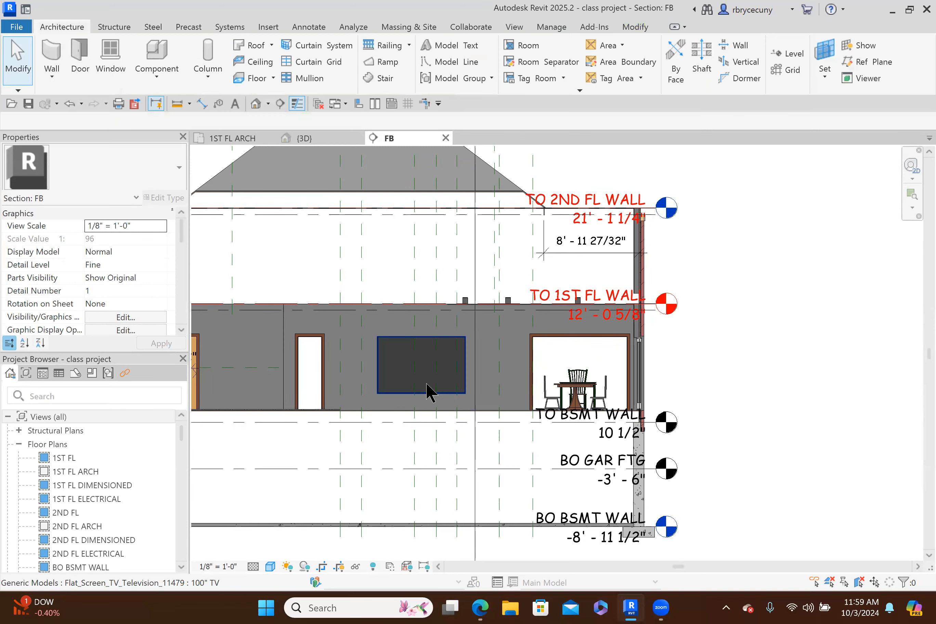
scroll(427, 399, up, 3)
click(421, 398)
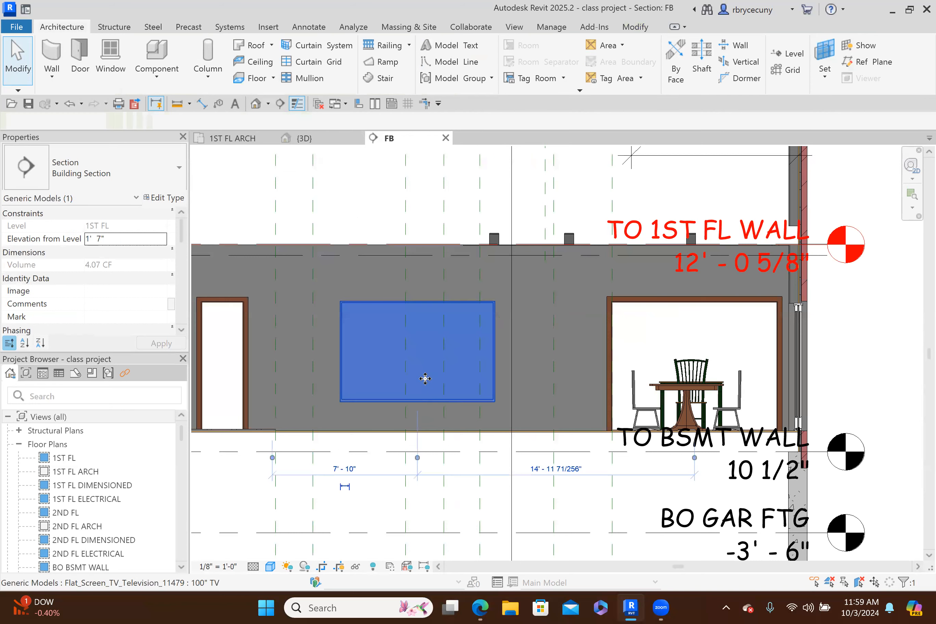
click(268, 74)
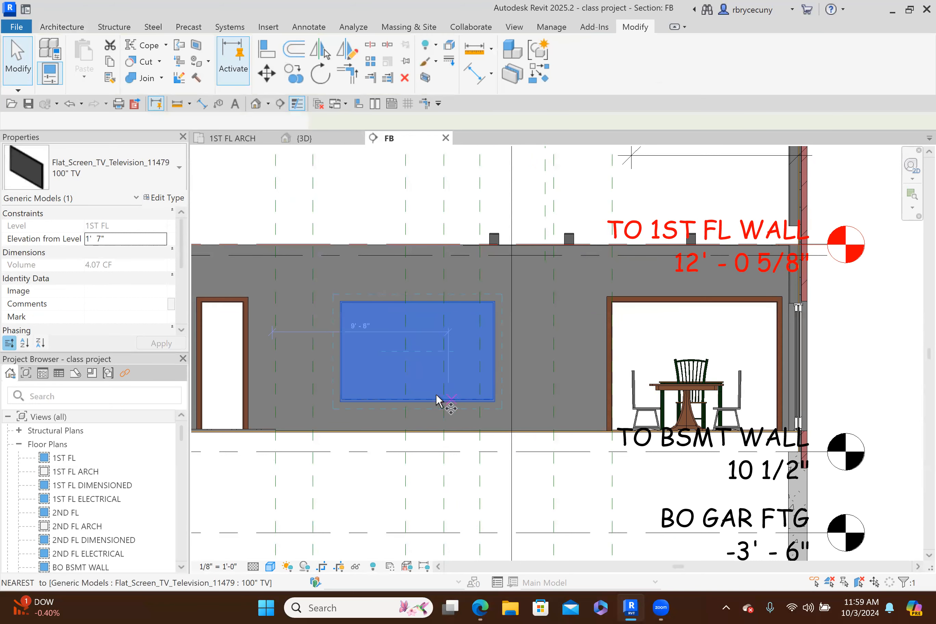
click(417, 401)
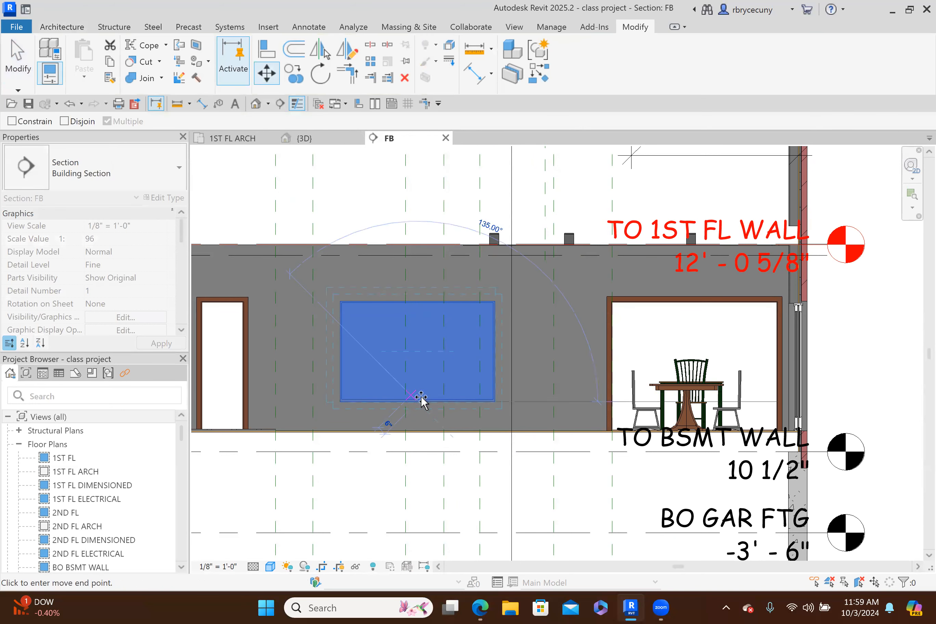
click(486, 400)
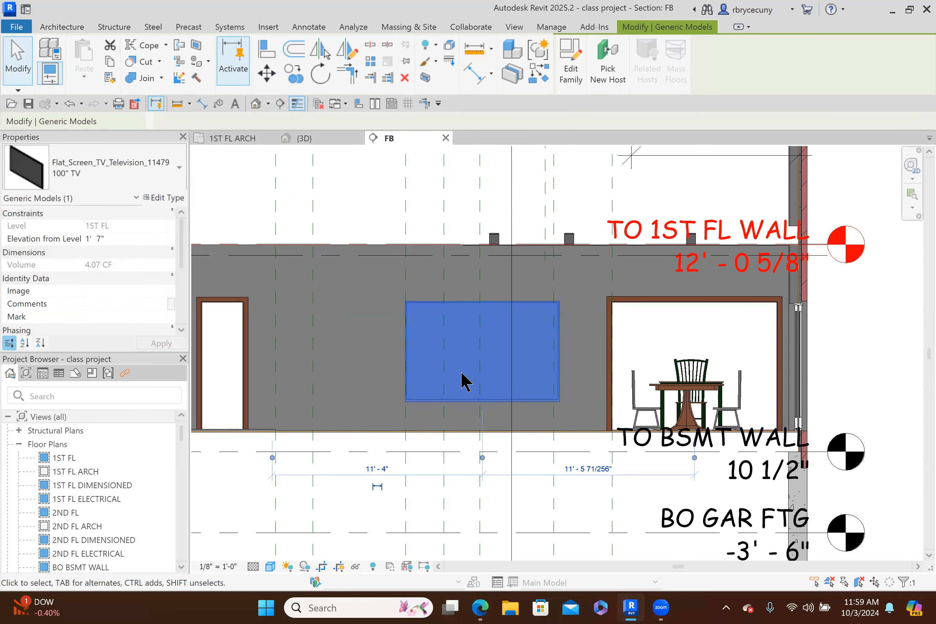
key(Escape)
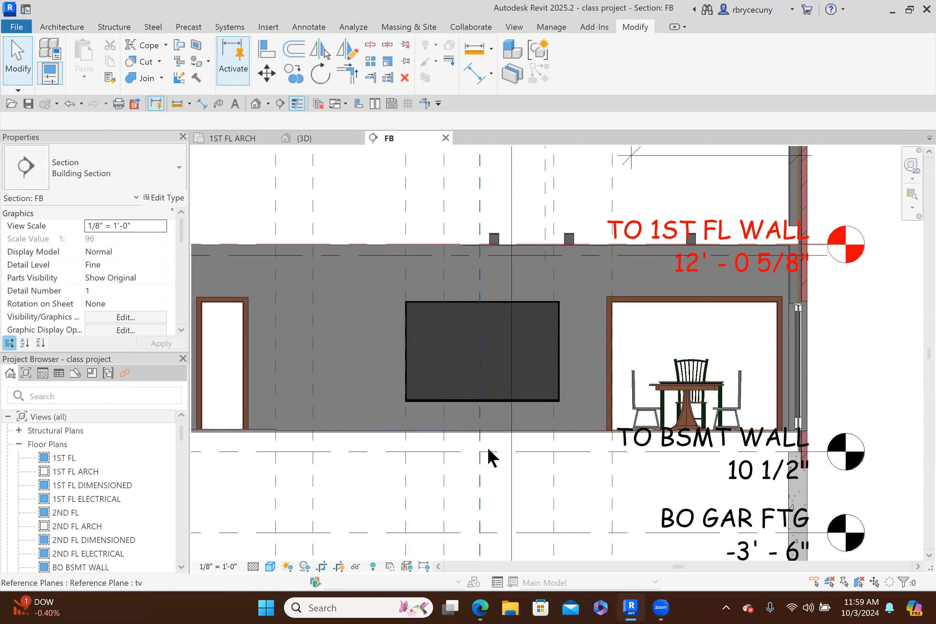
click(201, 103)
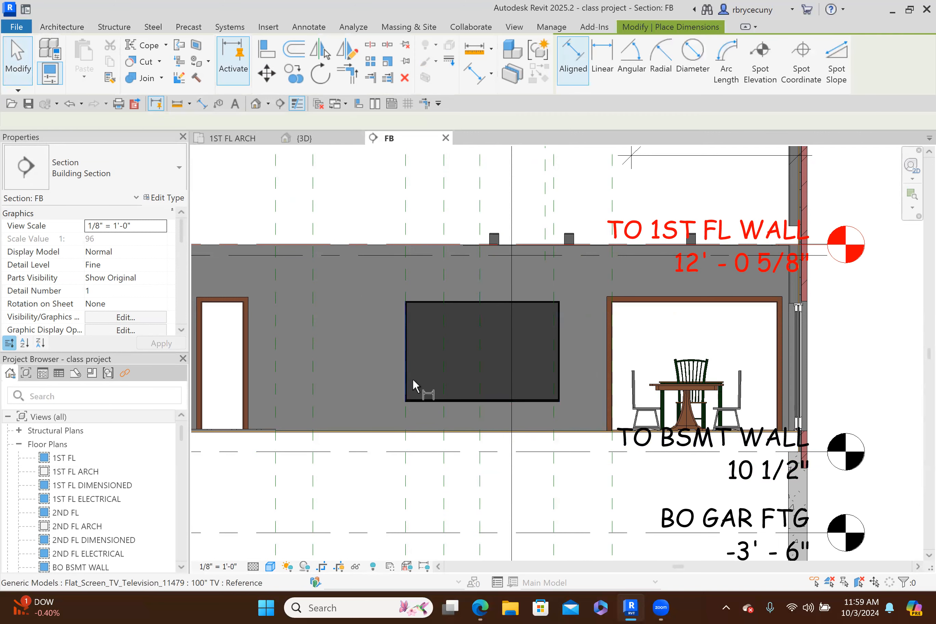
click(480, 371)
click(562, 372)
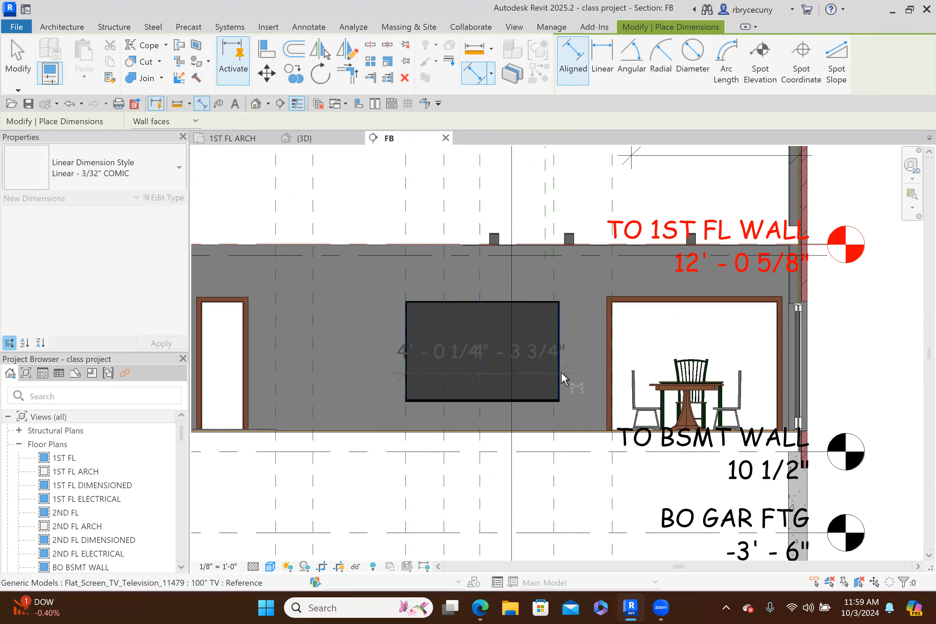
scroll(563, 372, down, 3)
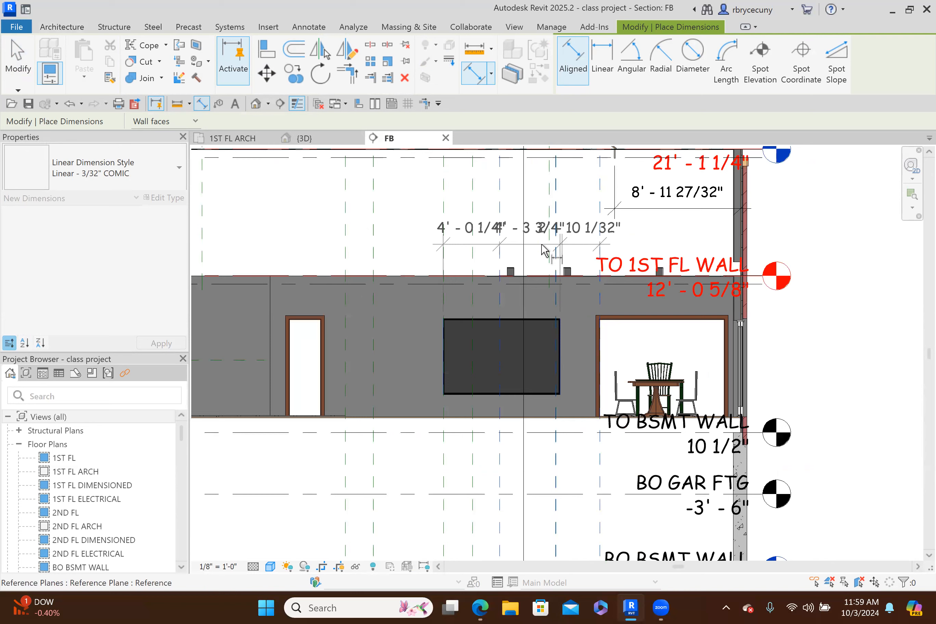
key(Escape)
key(Escape)
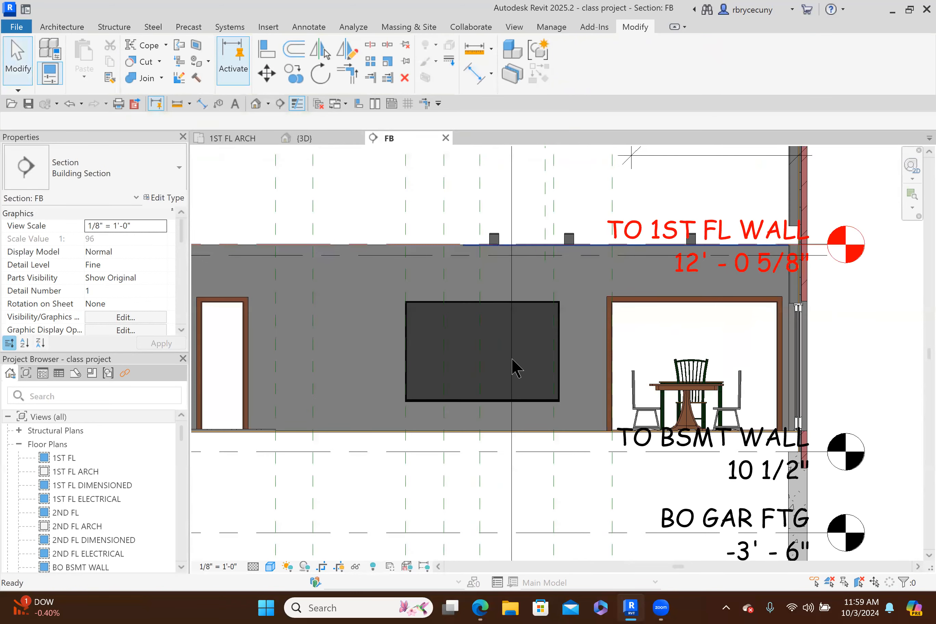
scroll(509, 370, up, 2)
scroll(492, 415, down, 3)
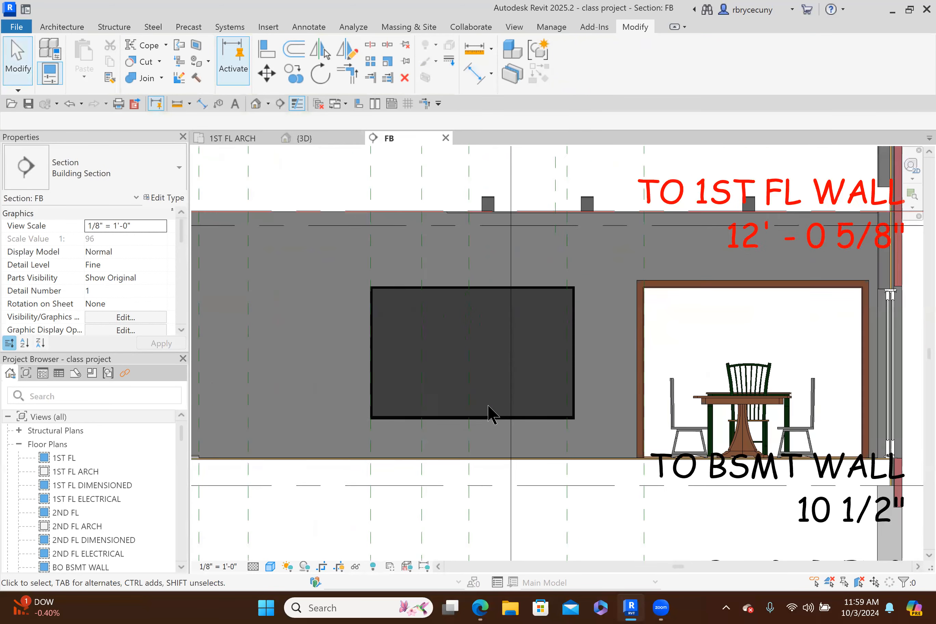
click(177, 103)
key(Escape)
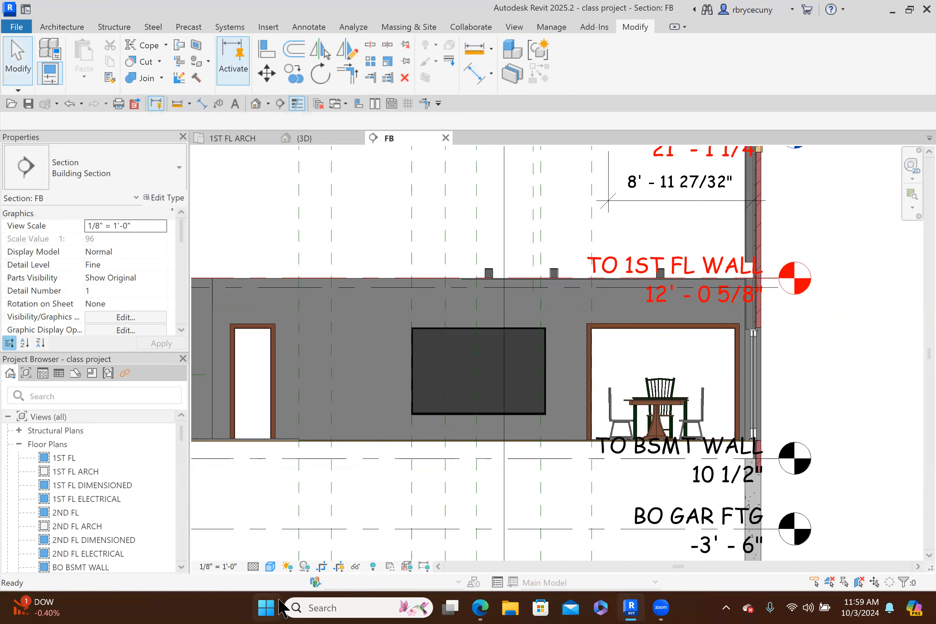
Set section FB to Hidden Line and dimension from the TV's left edge through the tv reference plane to its right edge
click(270, 567)
click(286, 503)
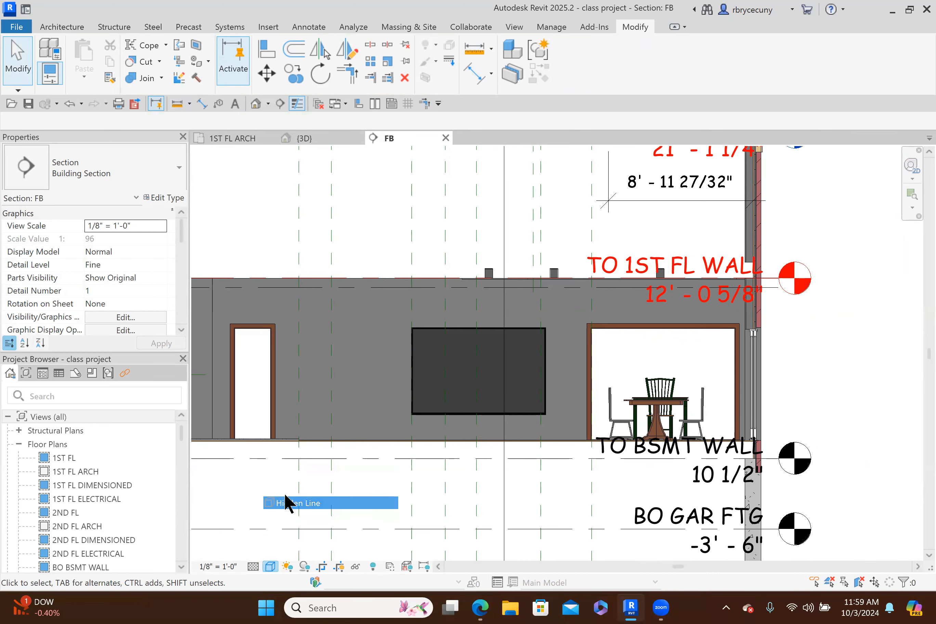
scroll(460, 330, up, 2)
click(202, 103)
scroll(363, 380, up, 2)
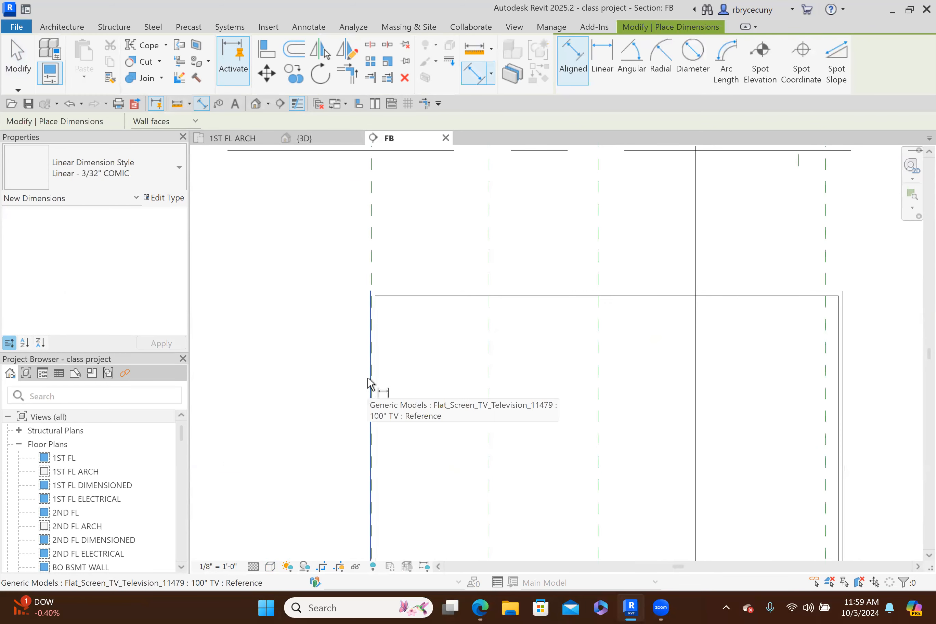
click(370, 385)
click(598, 387)
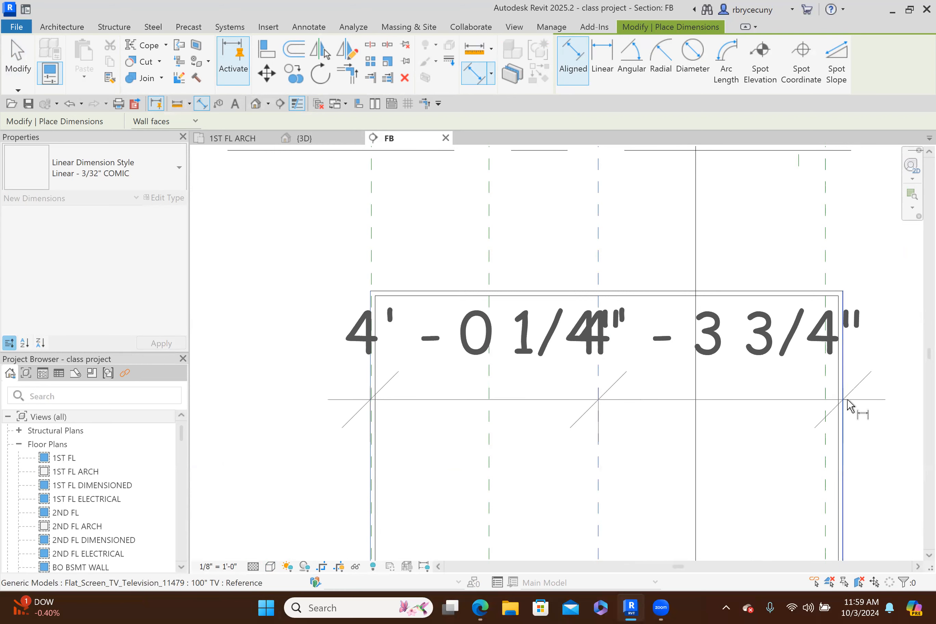
scroll(848, 405, down, 2)
click(852, 282)
middle_drag(662, 363, 505, 435)
scroll(615, 334, down, 1)
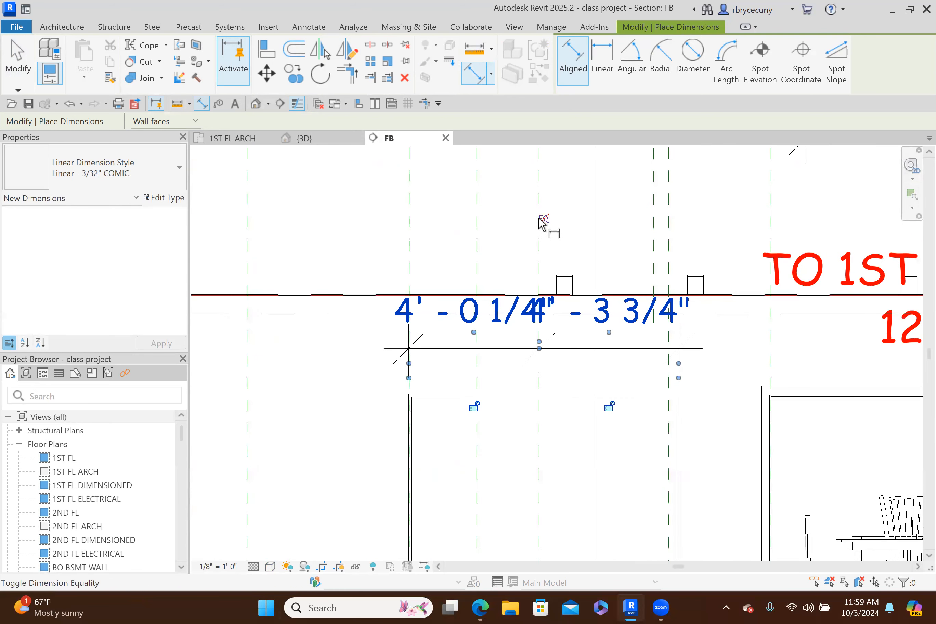
Try to make the two segments of the TV dimension equal
click(542, 219)
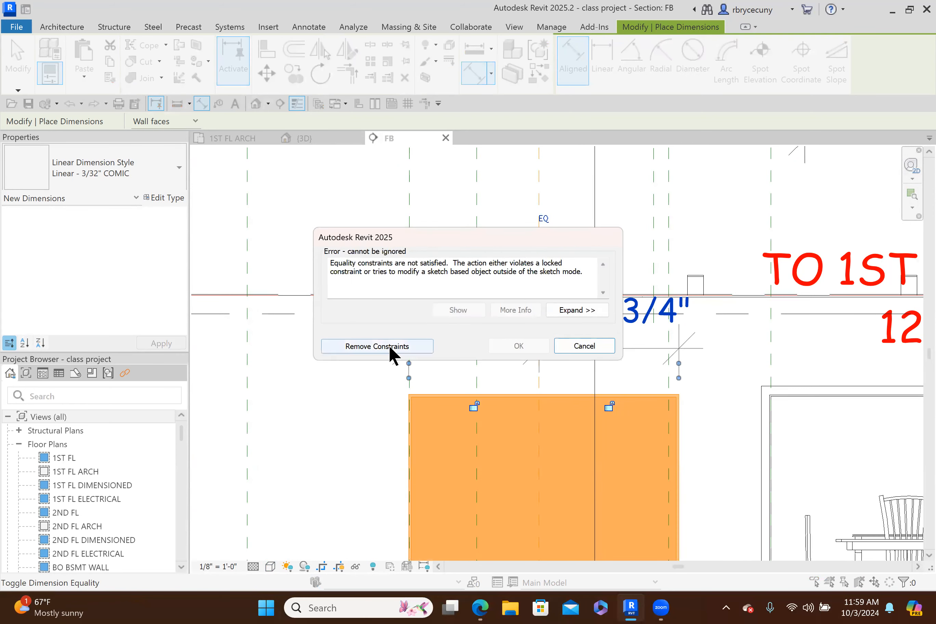
click(584, 347)
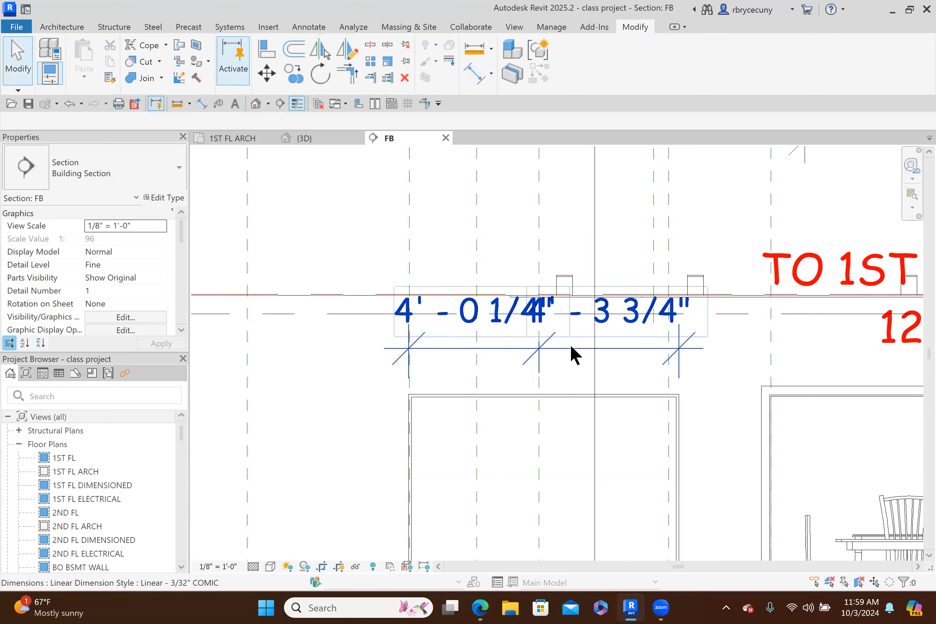
click(572, 347)
middle_drag(571, 347, 560, 324)
click(551, 419)
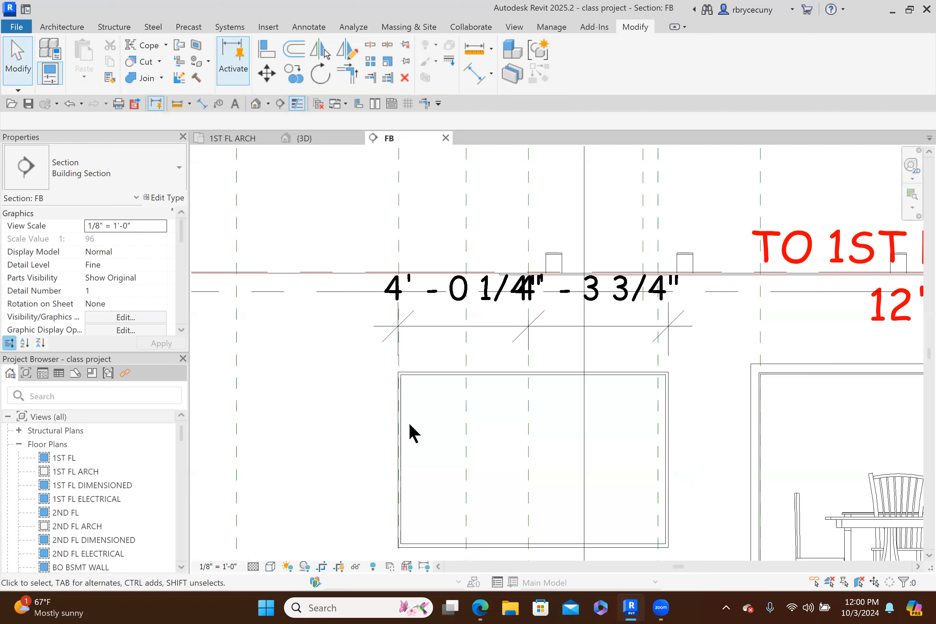
Align the TV's vertical centerline to the tv reference plane
click(267, 49)
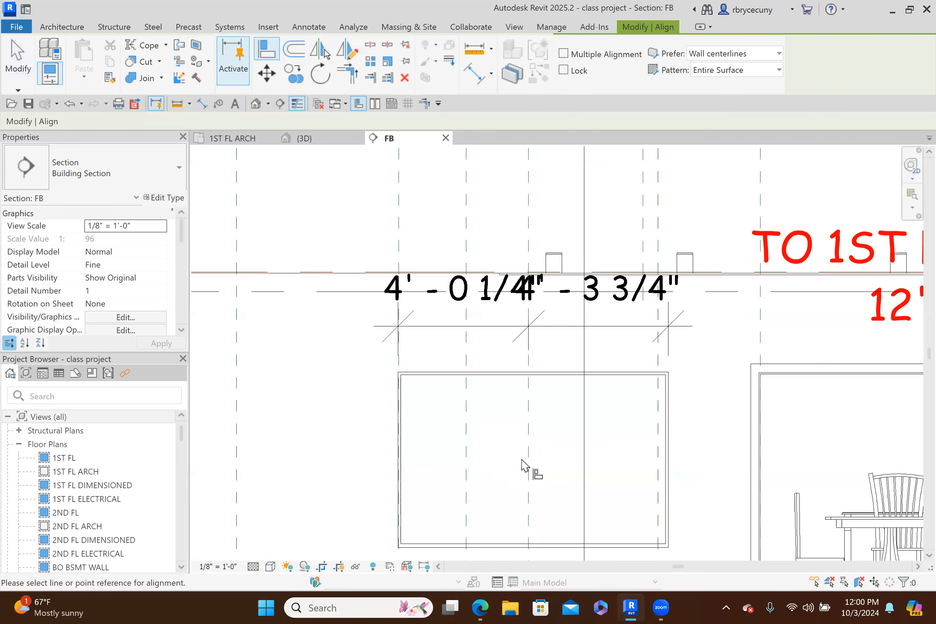
click(534, 463)
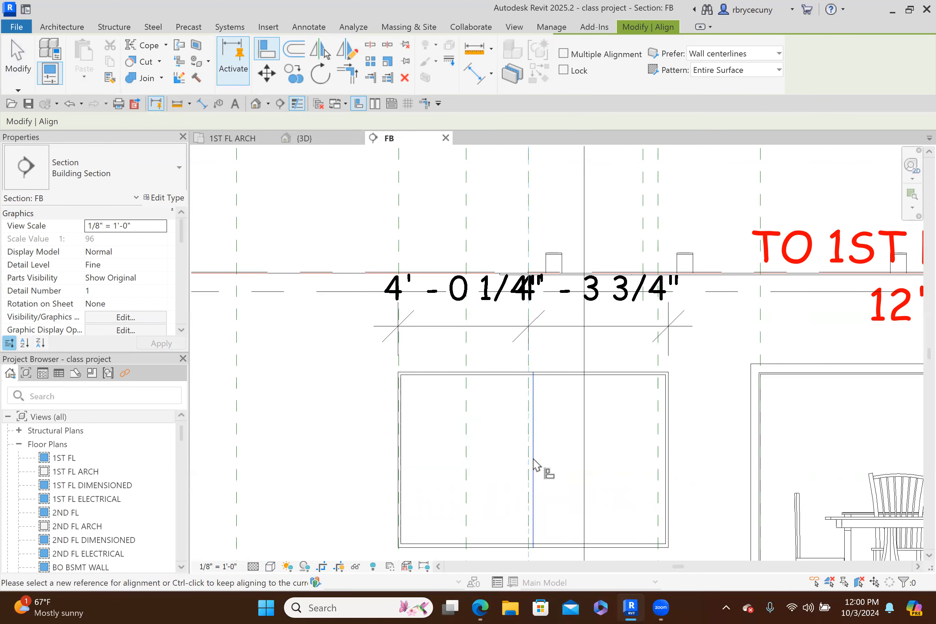
key(Escape)
key(Escape)
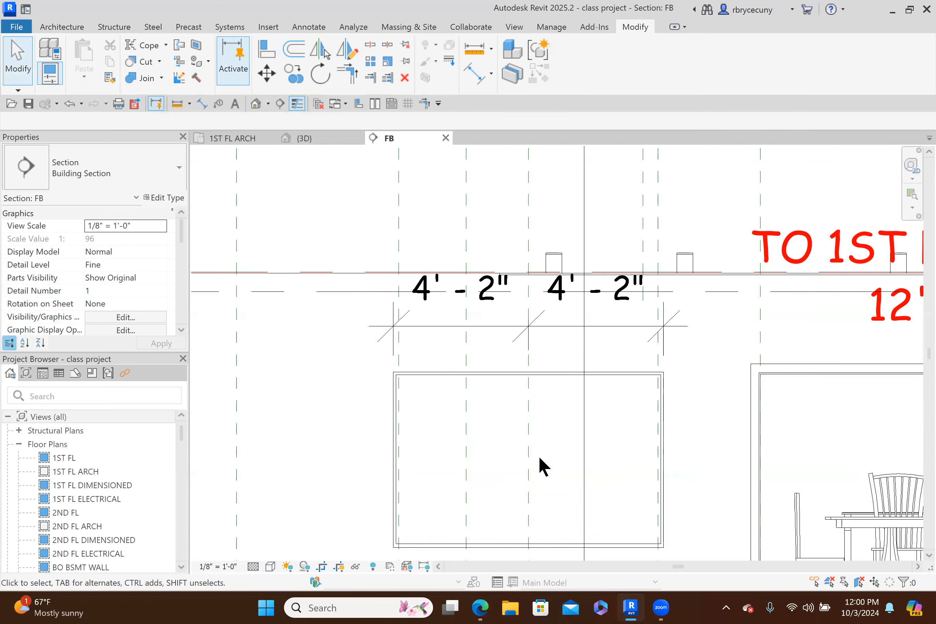
Delete the two-segment dimension above the TV in section FB
click(451, 324)
key(Delete)
scroll(462, 385, down, 4)
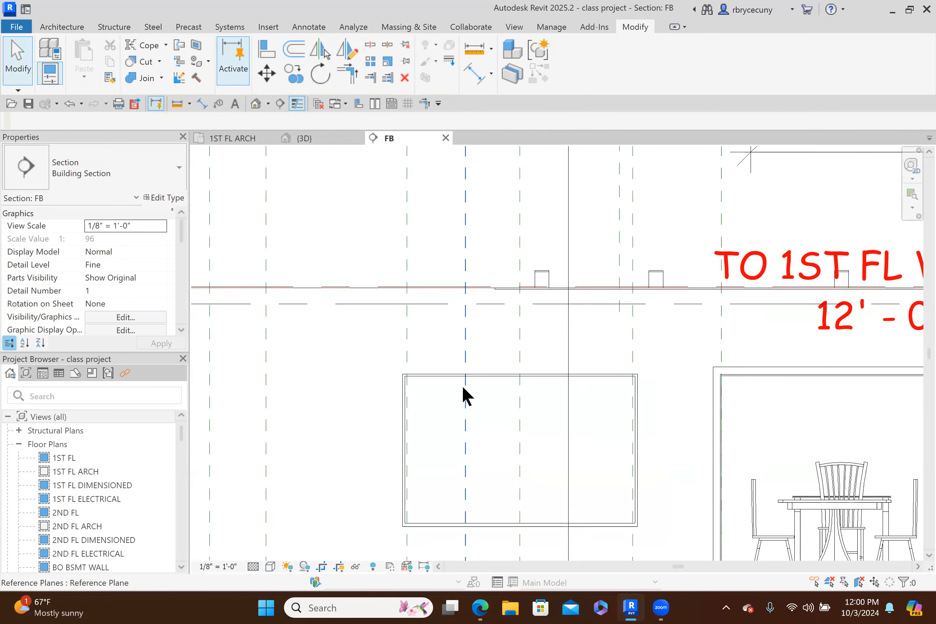
middle_drag(464, 388, 406, 211)
middle_drag(504, 487, 549, 542)
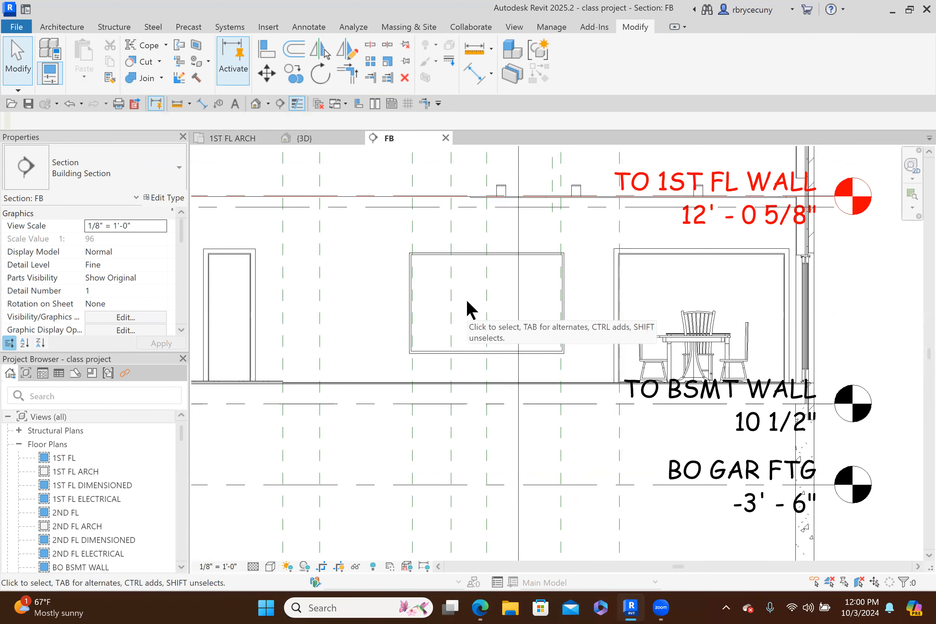
In the 1ST FL ARCH plan, start placing a component using the Couch_-_Le_Corbusier_Family_-_1_2_3_seater_9476.0002 type 3 posti
click(240, 139)
middle_drag(675, 438, 617, 408)
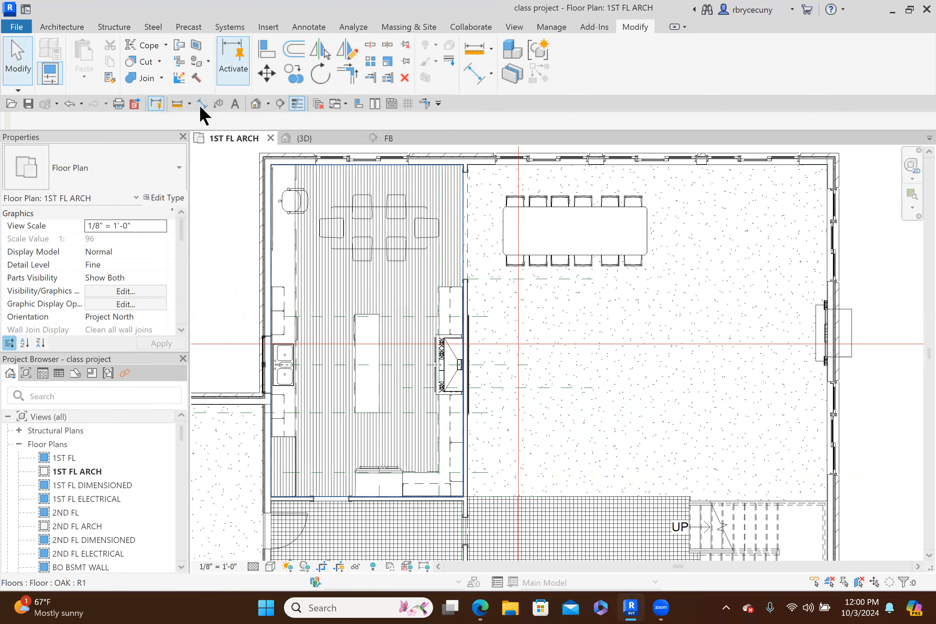
click(61, 28)
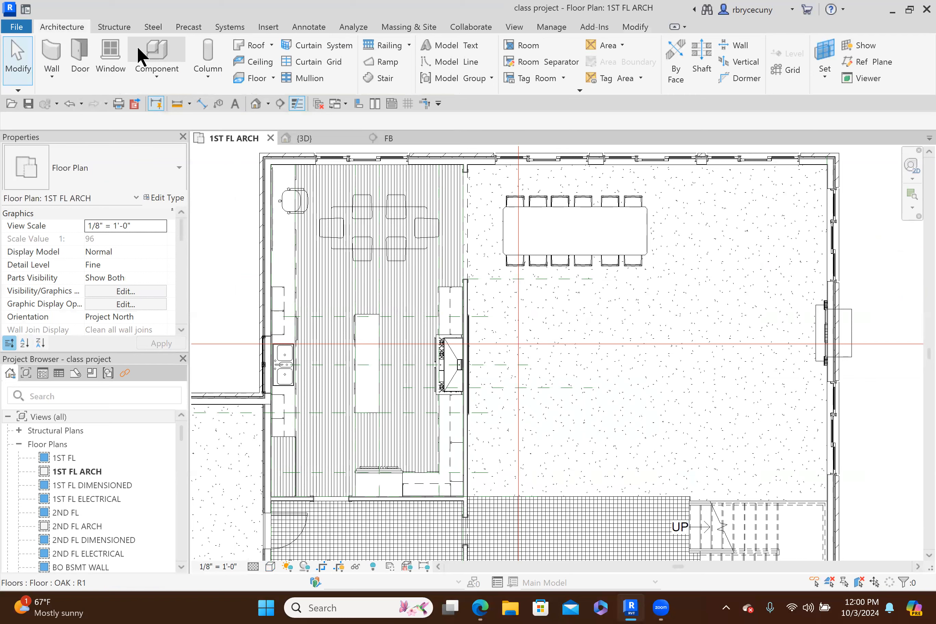
click(155, 53)
click(84, 159)
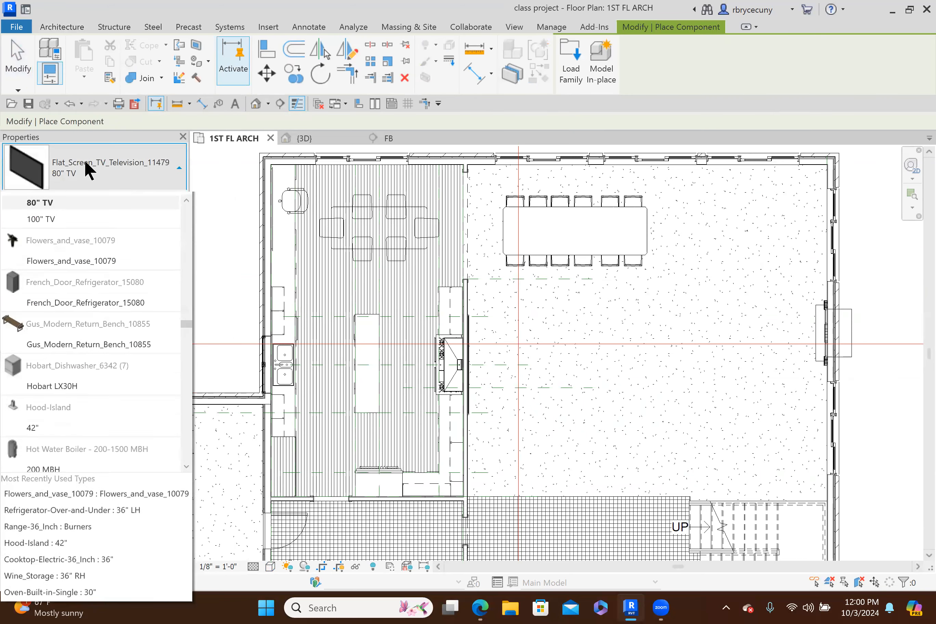
scroll(96, 346, down, 10)
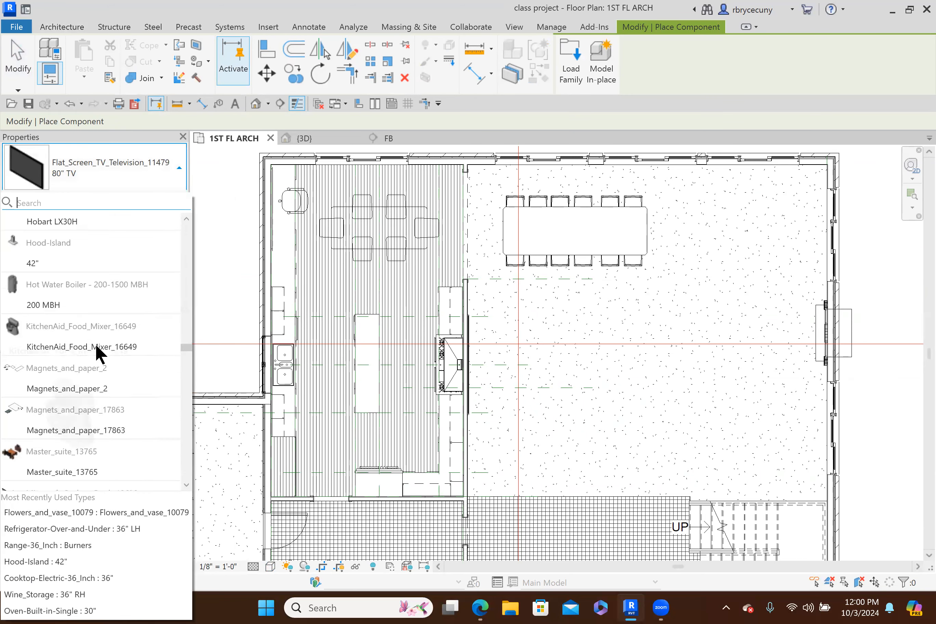
scroll(97, 350, down, 2)
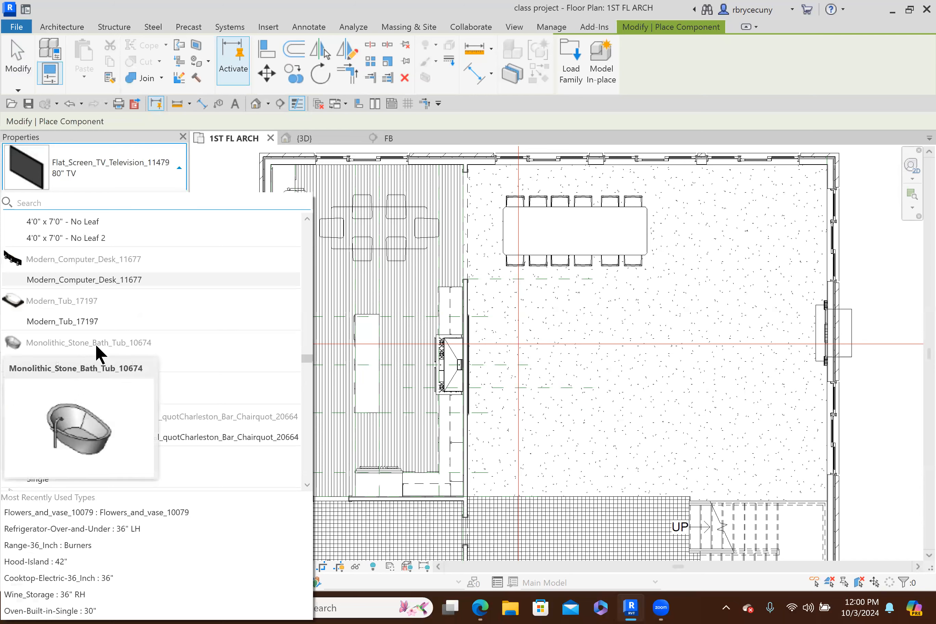
scroll(165, 367, down, 10)
scroll(80, 389, down, 10)
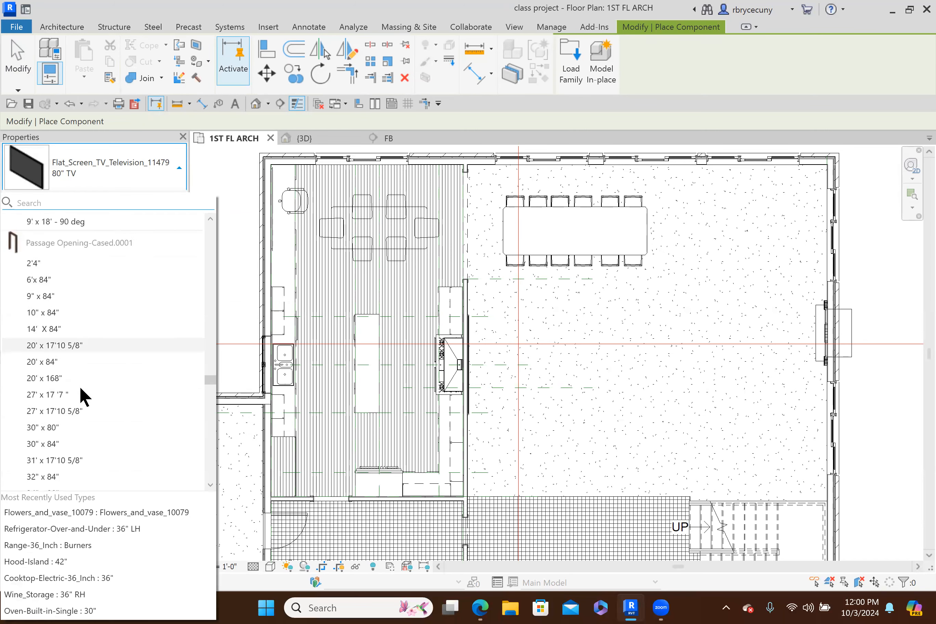
scroll(80, 389, down, 12)
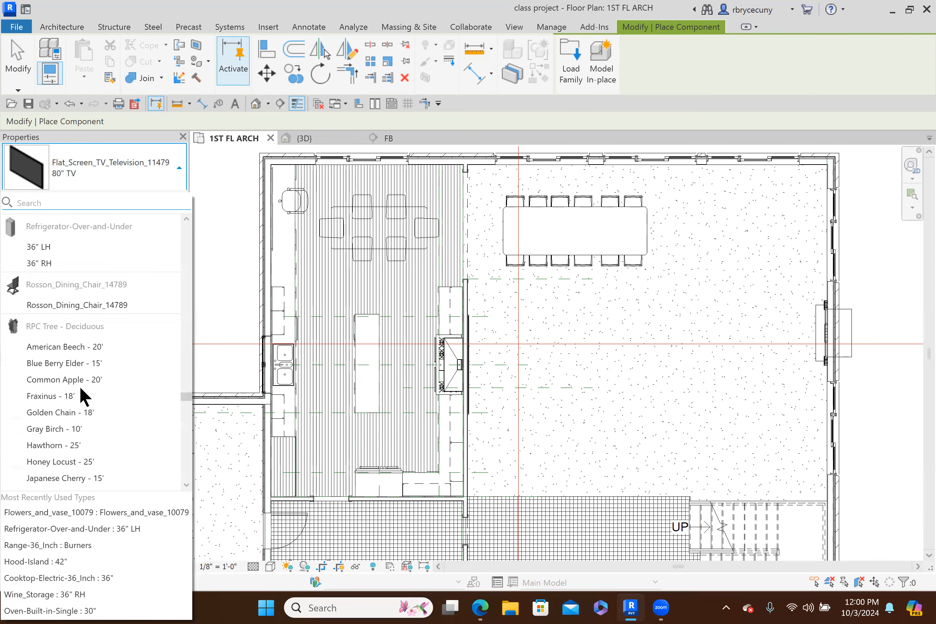
scroll(80, 386, down, 10)
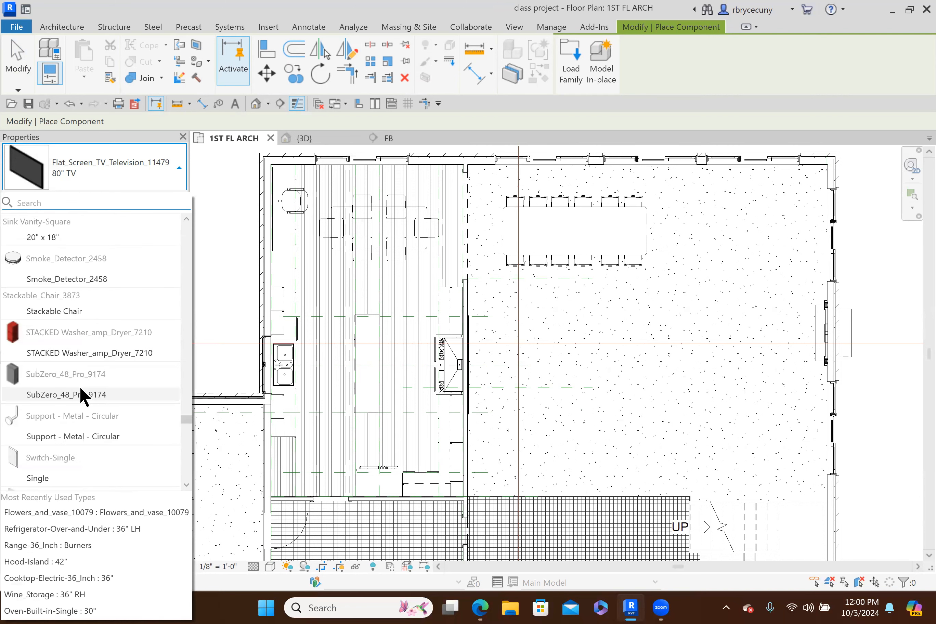
scroll(80, 386, down, 8)
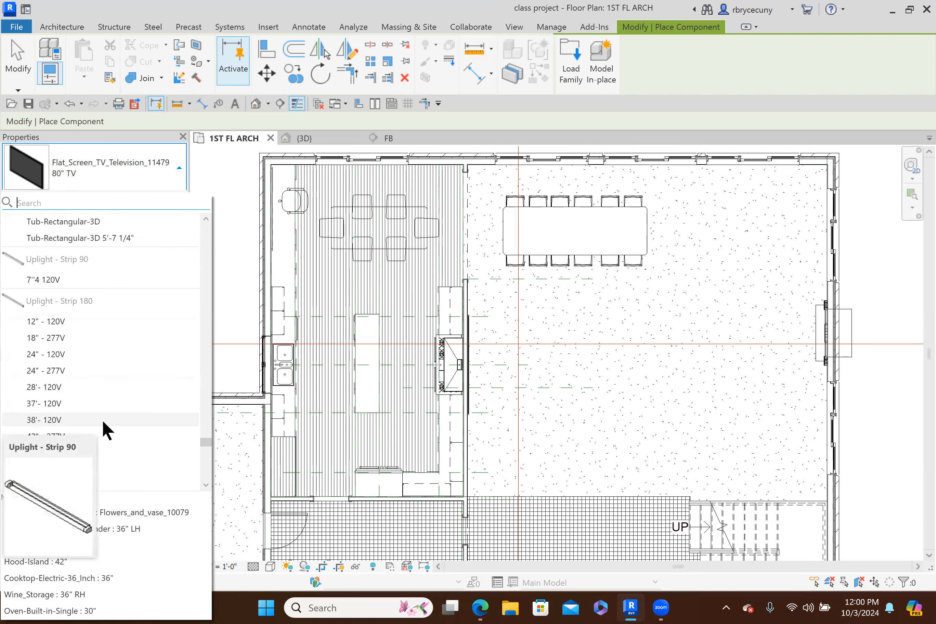
scroll(104, 423, down, 10)
scroll(106, 429, down, 6)
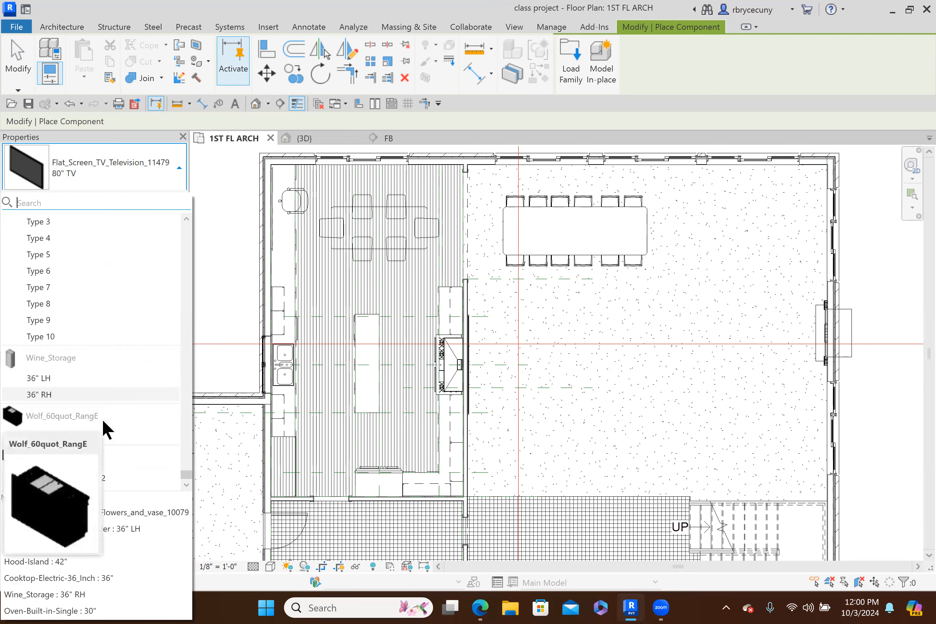
scroll(109, 338, up, 14)
scroll(114, 339, up, 8)
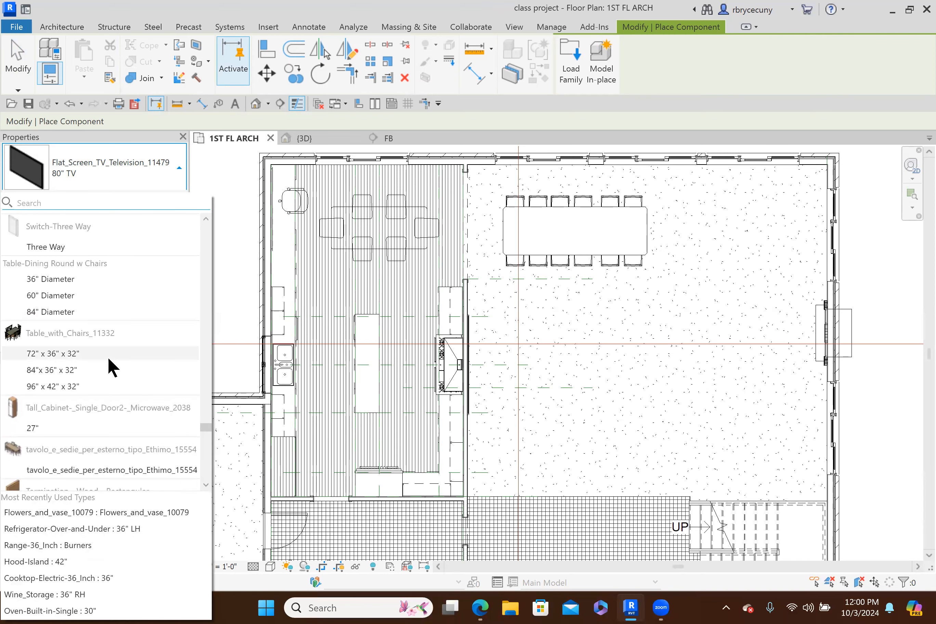
scroll(109, 359, up, 5)
scroll(109, 359, up, 5)
scroll(108, 359, up, 15)
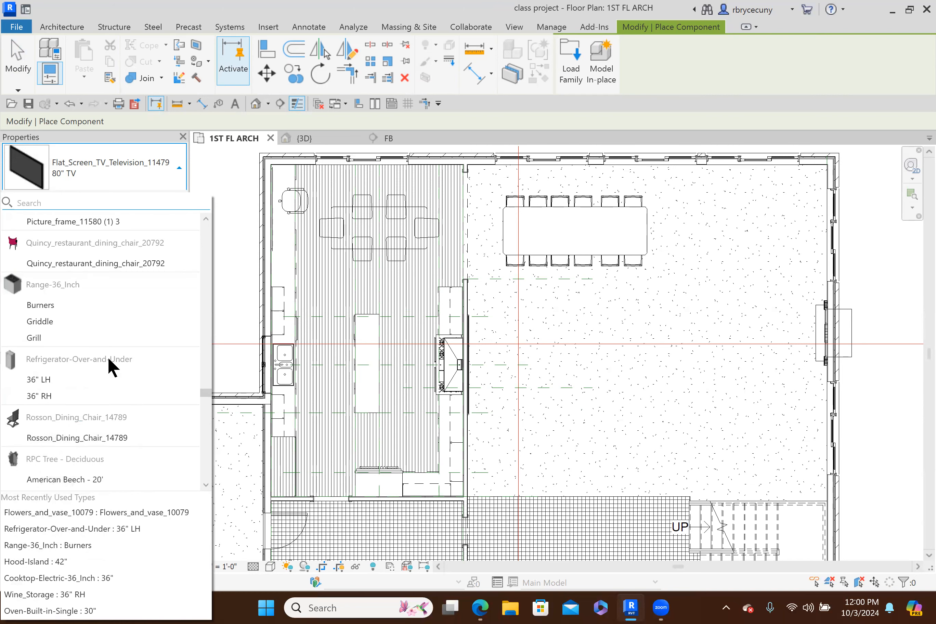
scroll(108, 360, up, 5)
scroll(109, 375, up, 3)
scroll(108, 375, up, 8)
scroll(109, 374, up, 3)
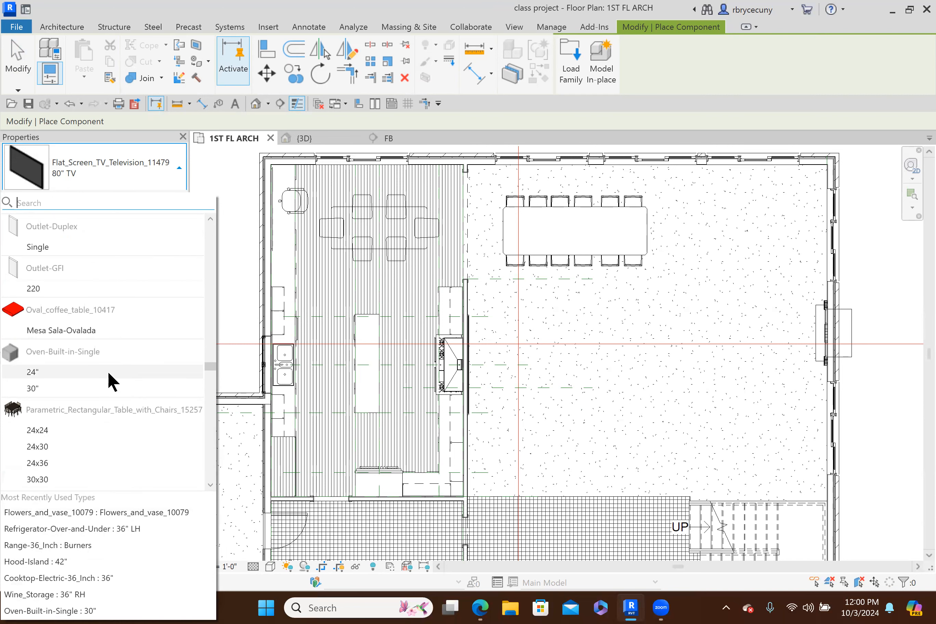
scroll(108, 371, up, 8)
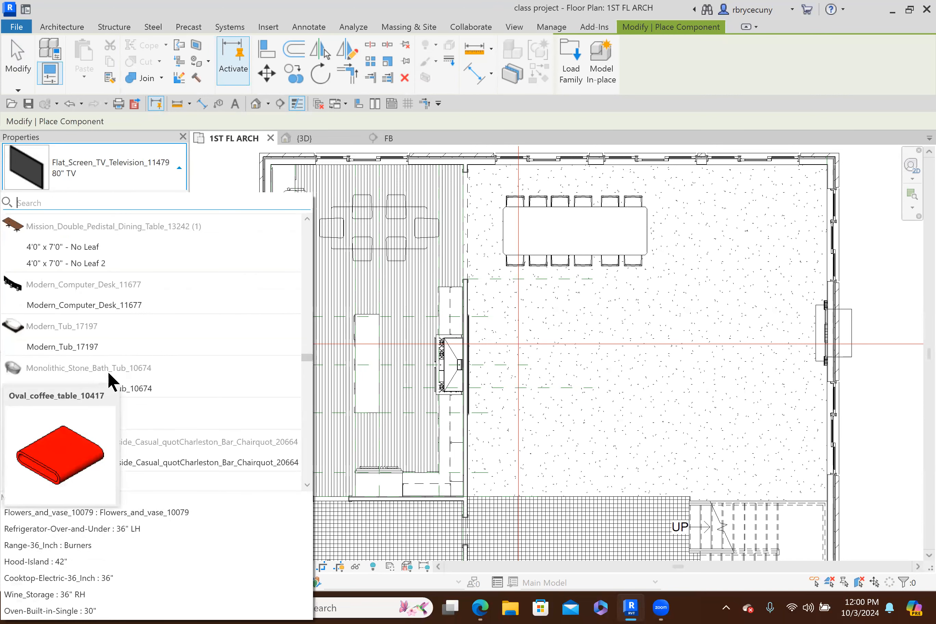
scroll(107, 371, up, 3)
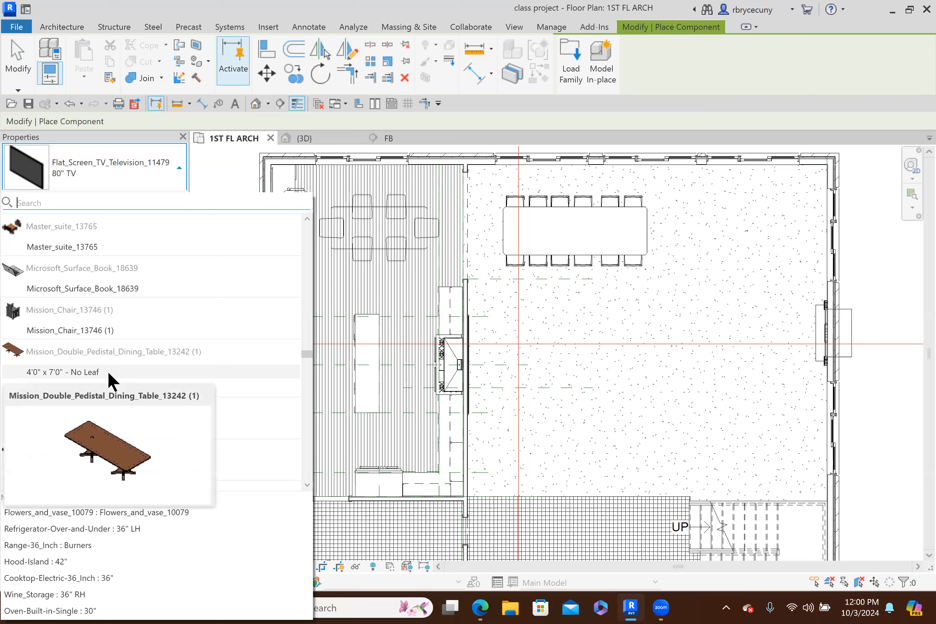
scroll(107, 371, up, 3)
scroll(107, 371, up, 3)
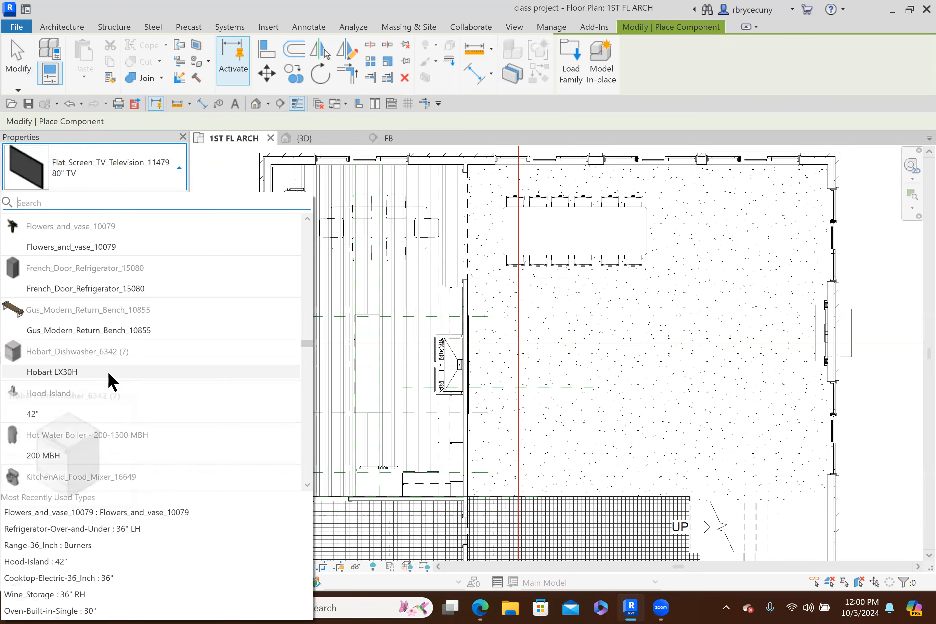
scroll(109, 373, up, 6)
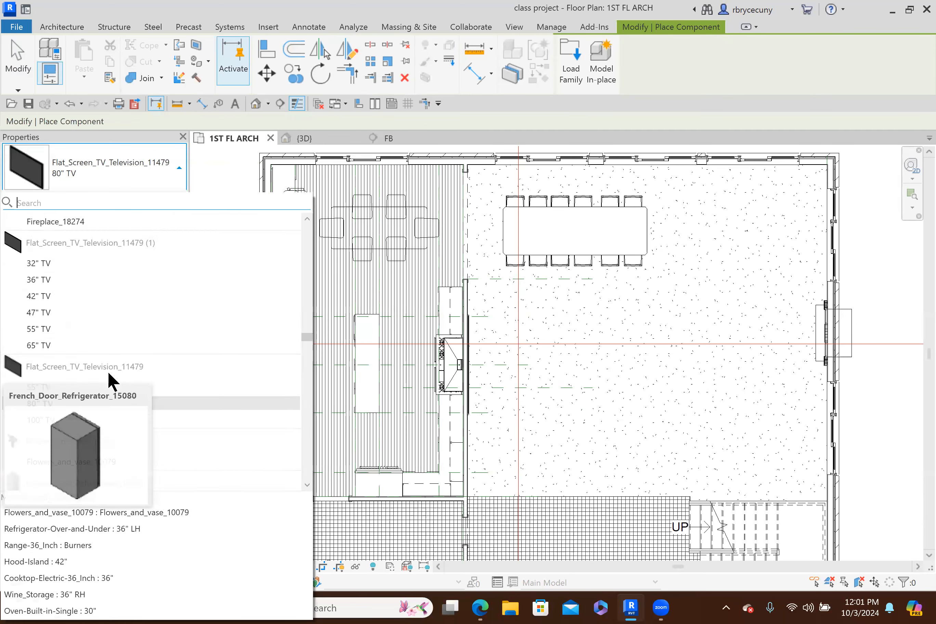
scroll(108, 374, up, 9)
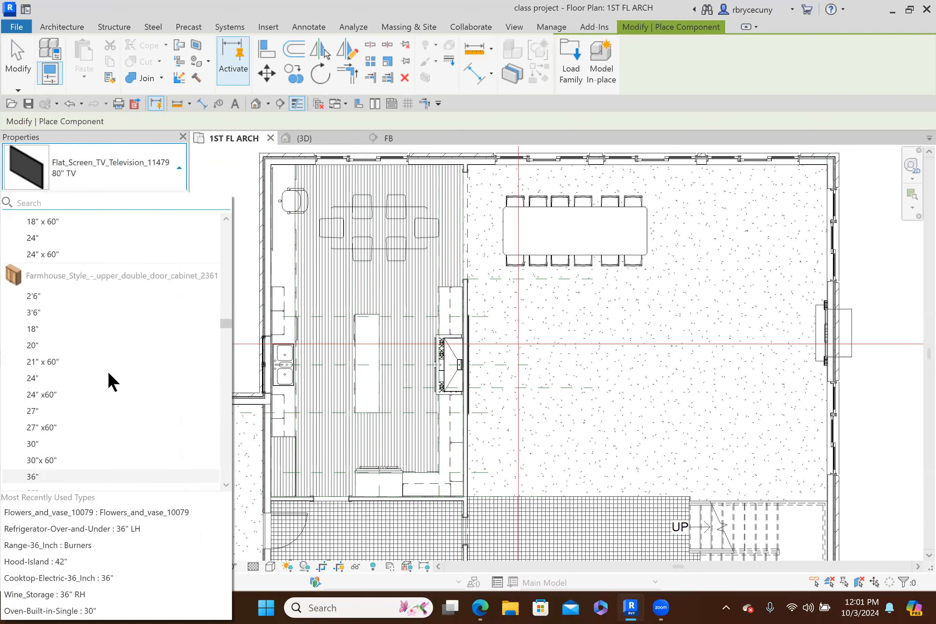
scroll(108, 373, up, 10)
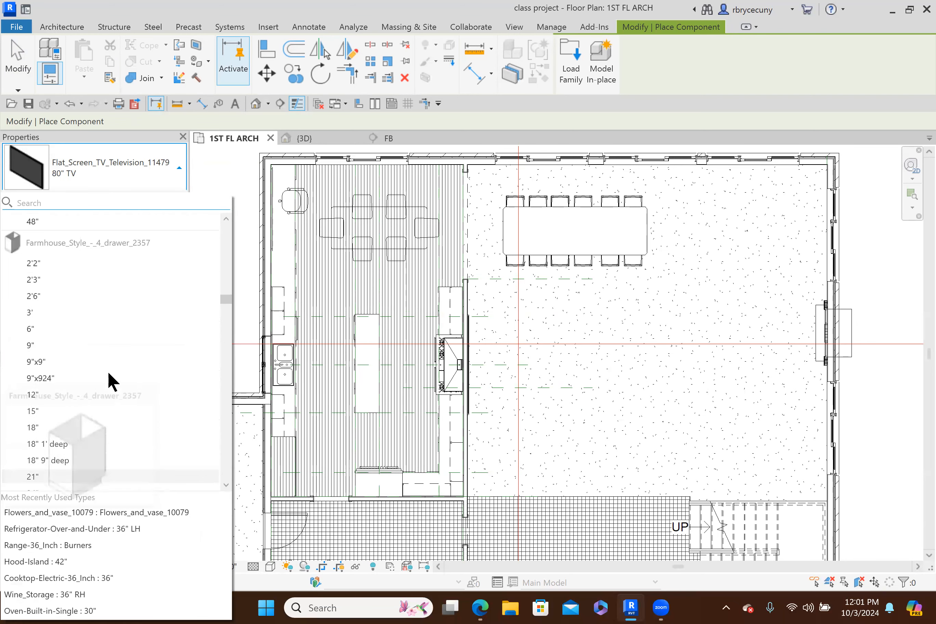
scroll(109, 374, up, 8)
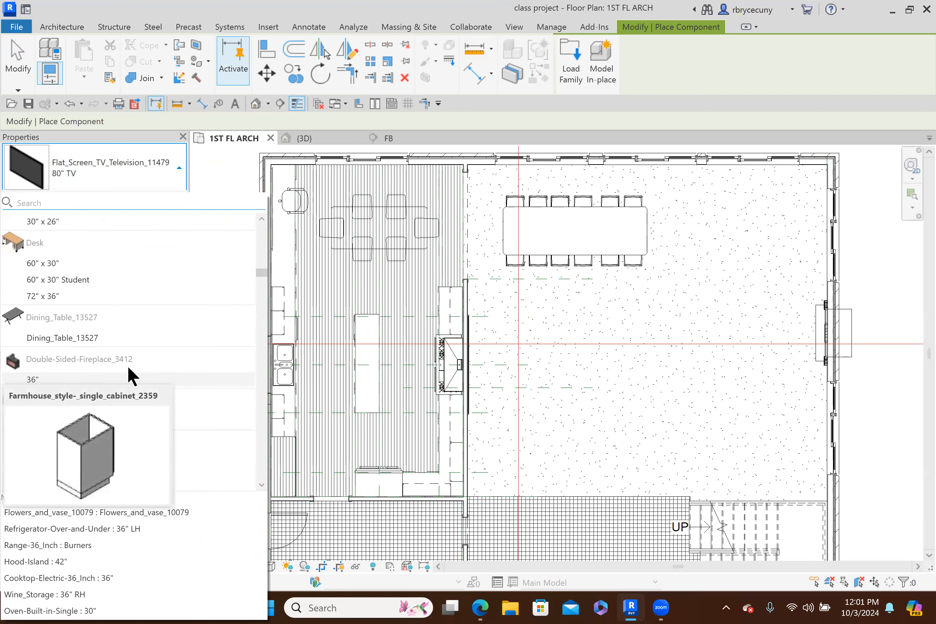
scroll(128, 367, down, 1)
scroll(128, 367, up, 6)
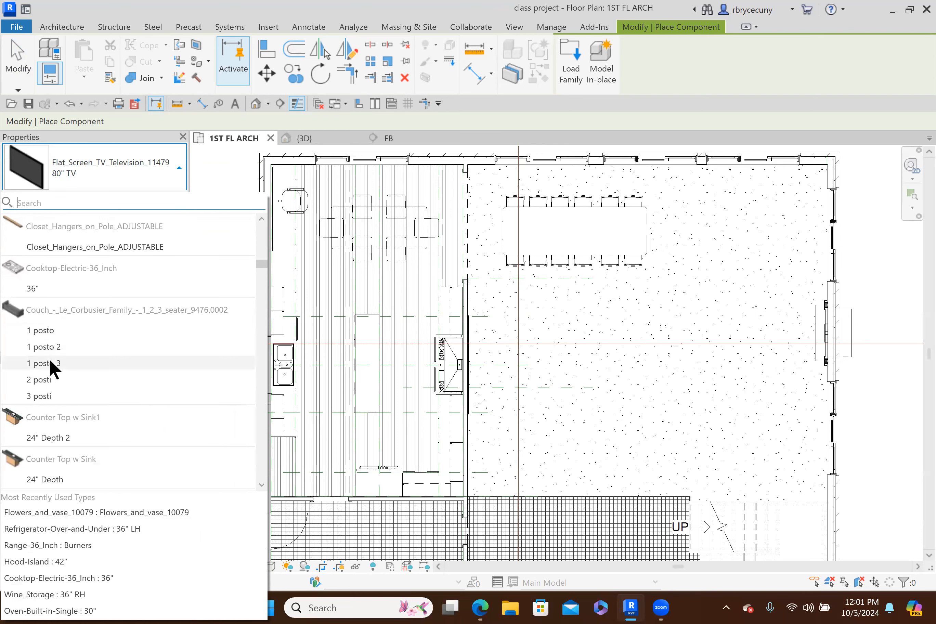
click(42, 396)
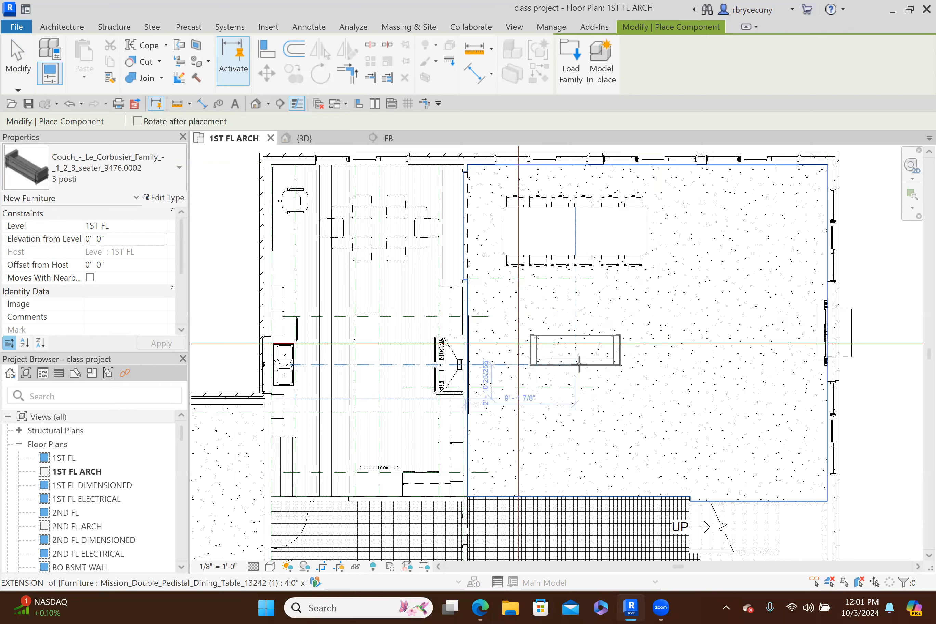
Place three couches in a U in front of the TV: one facing it about 18' from the opposite exterior wall, and one along each side
key(space)
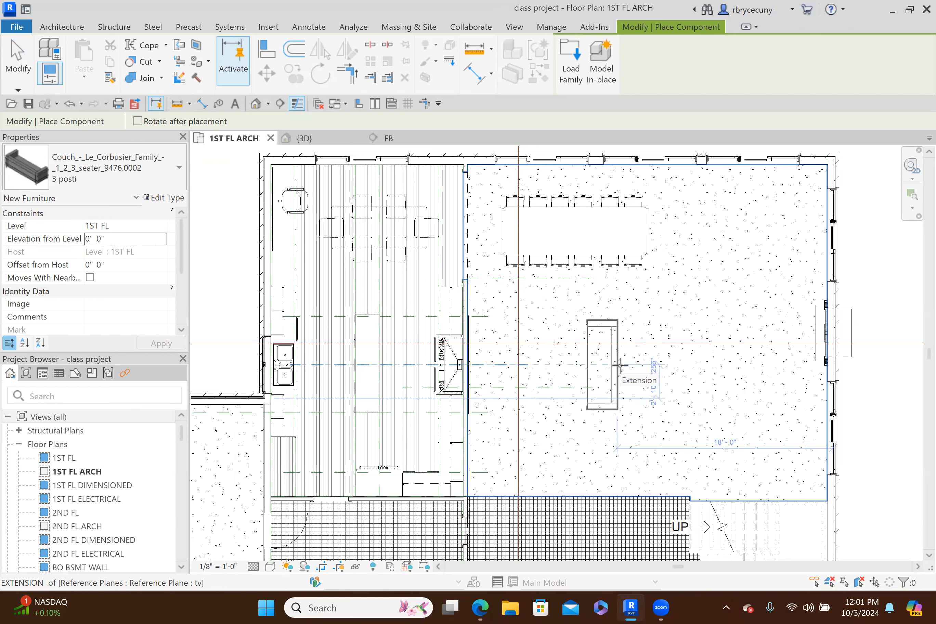
click(620, 365)
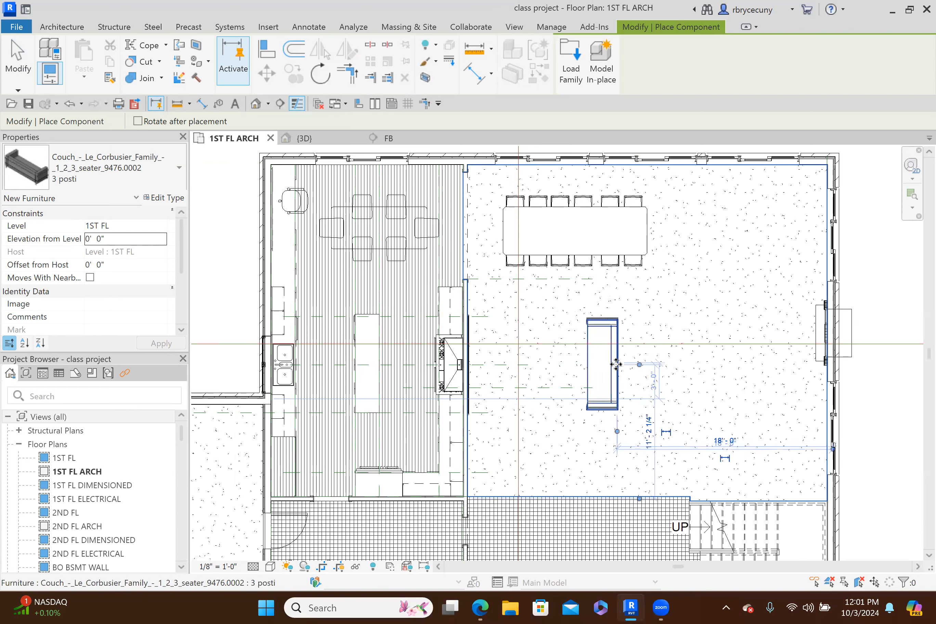
key(space)
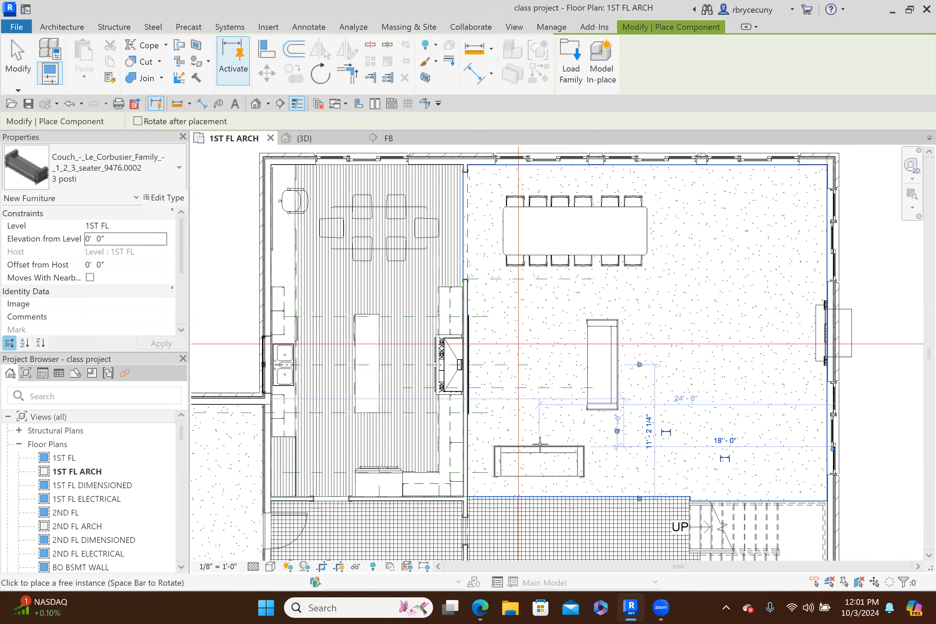
click(537, 467)
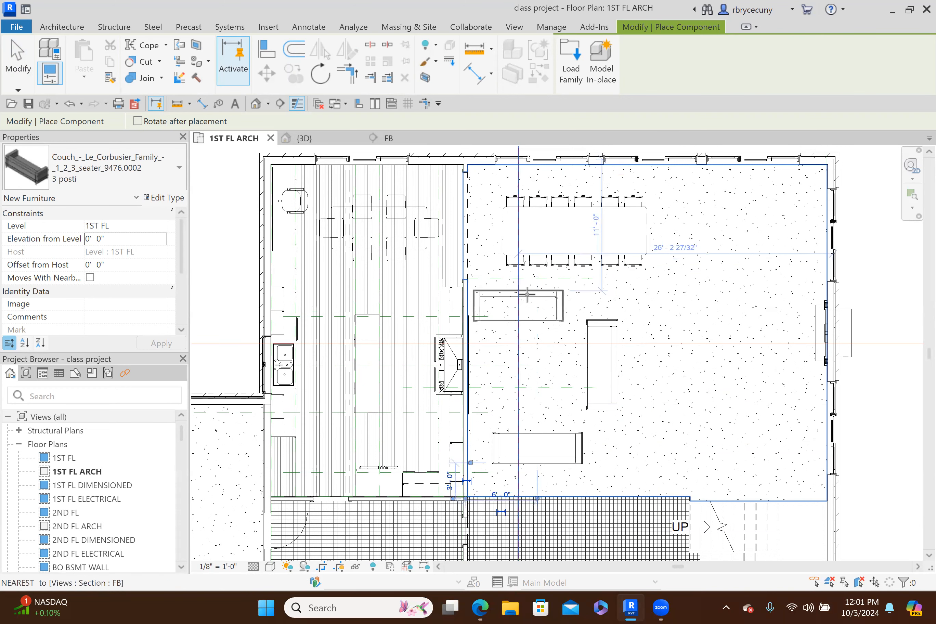
click(518, 296)
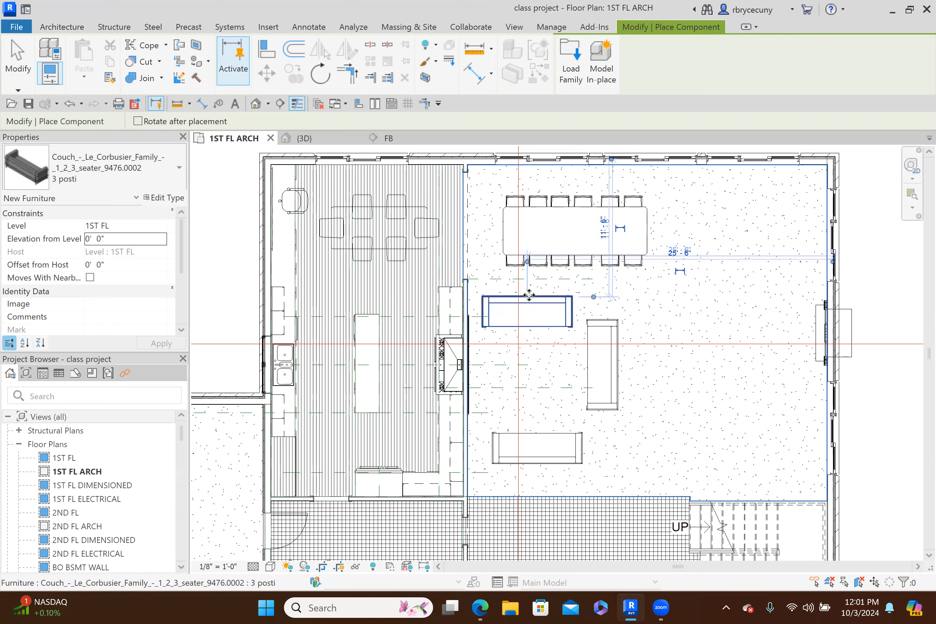
key(Escape)
key(Escape)
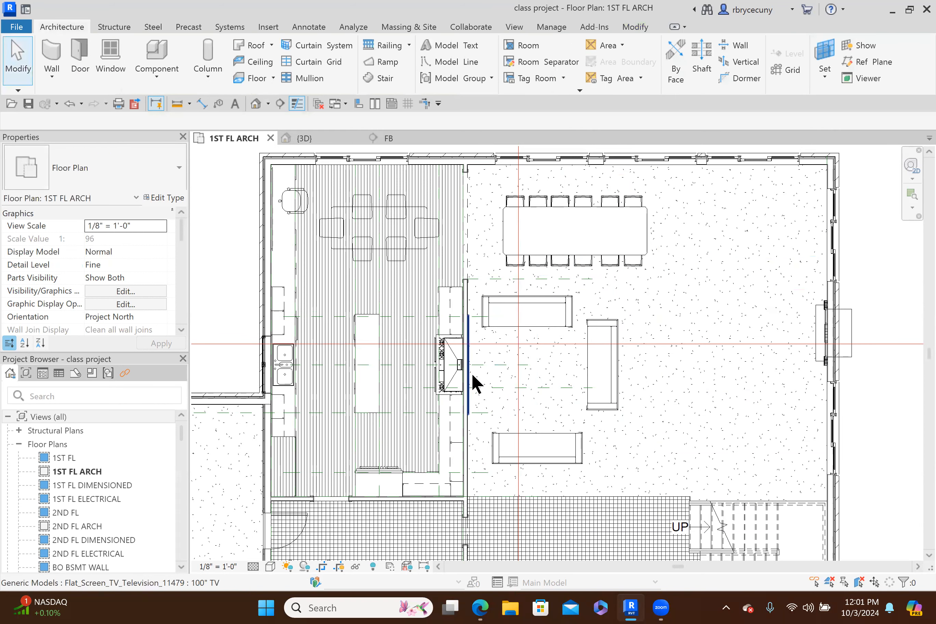
Nudge the 100" TV along its wall, away from the dining table and toward the tiled floor
click(472, 372)
key(Down)
key(Down)
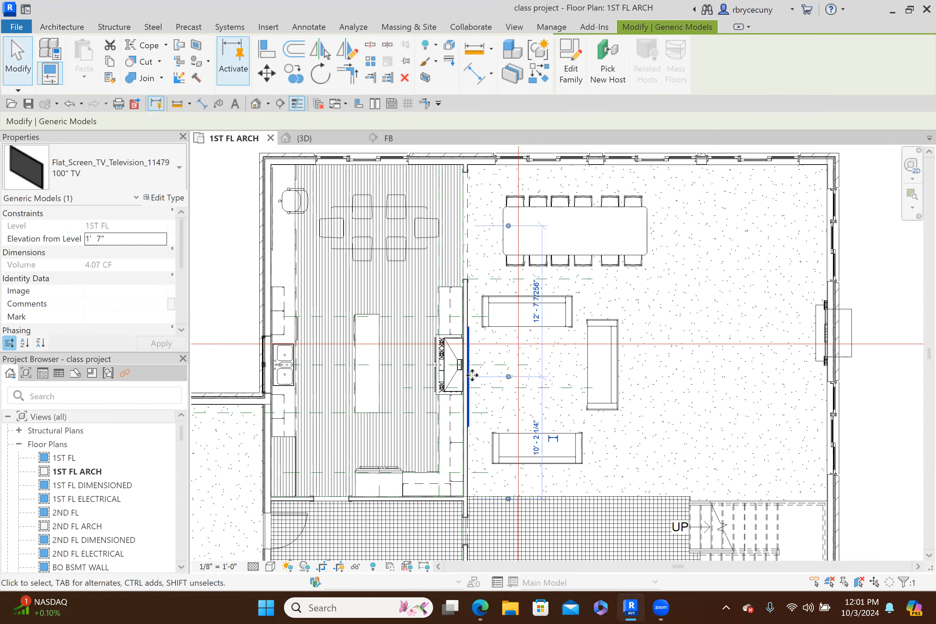
Nudge each of the three couches away from the dining table to follow the shifted TV
click(493, 439)
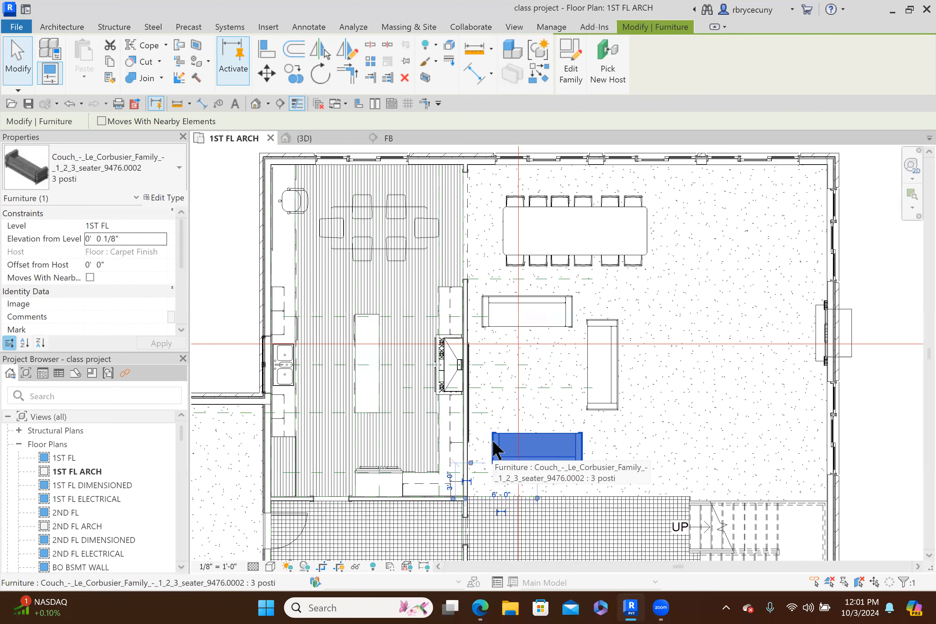
key(Down)
click(489, 322)
key(Down)
click(602, 380)
key(Down)
key(Down)
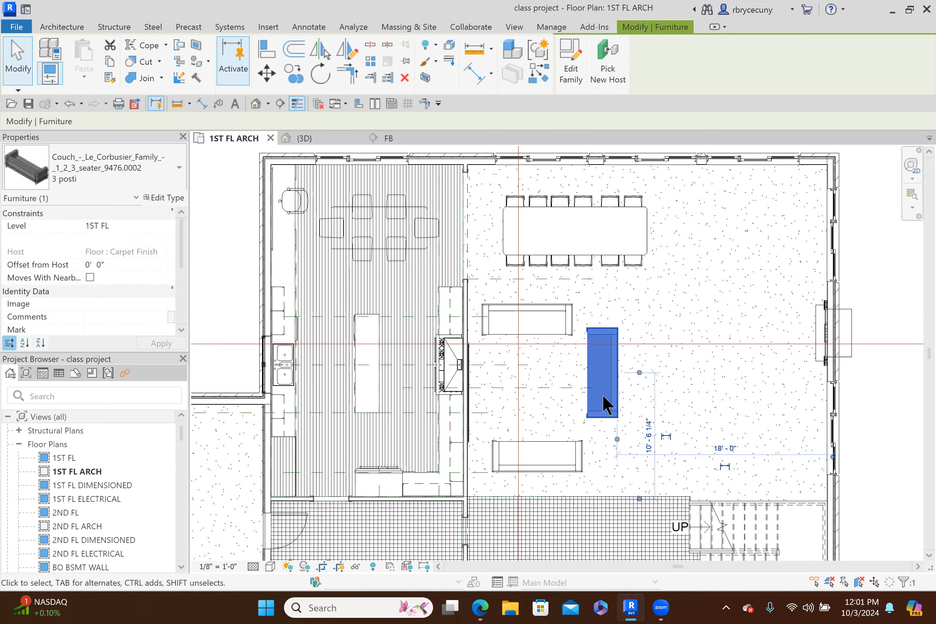
middle_drag(602, 397, 498, 378)
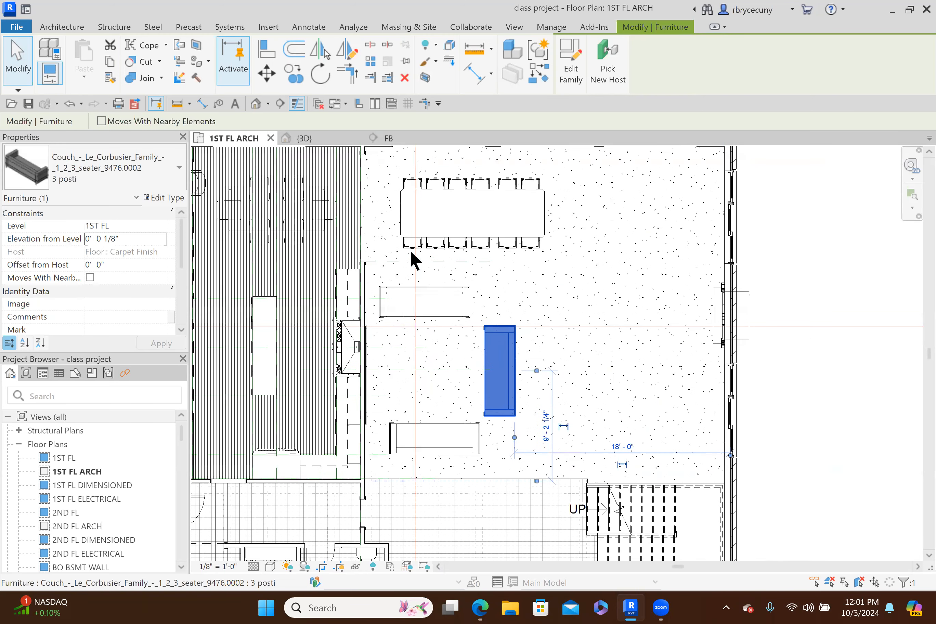
click(20, 53)
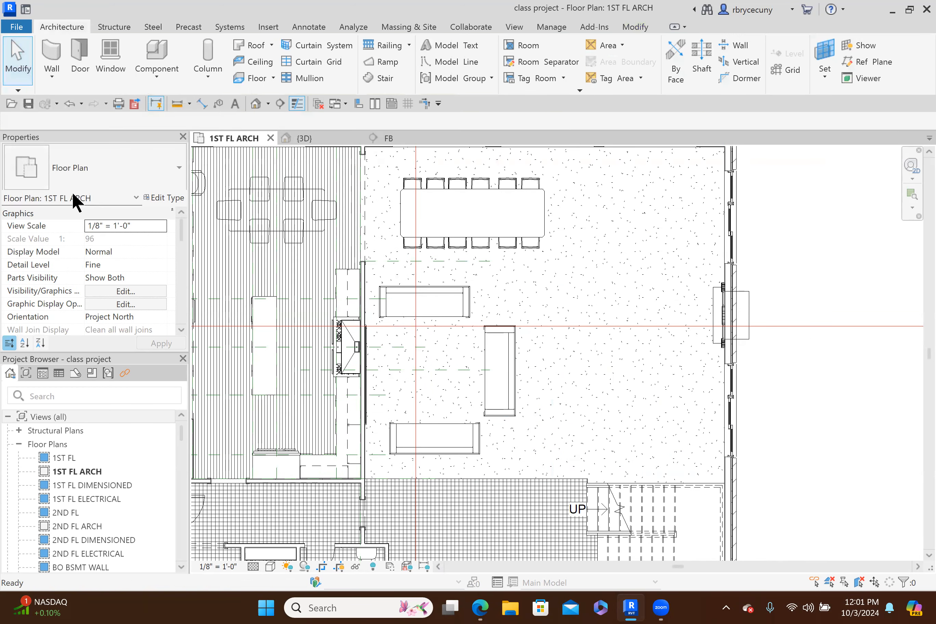
Place two more couches of the same type facing each other on either side of the exterior-wall fireplace, one about 7'-6" from that wall
click(499, 370)
right_click(498, 369)
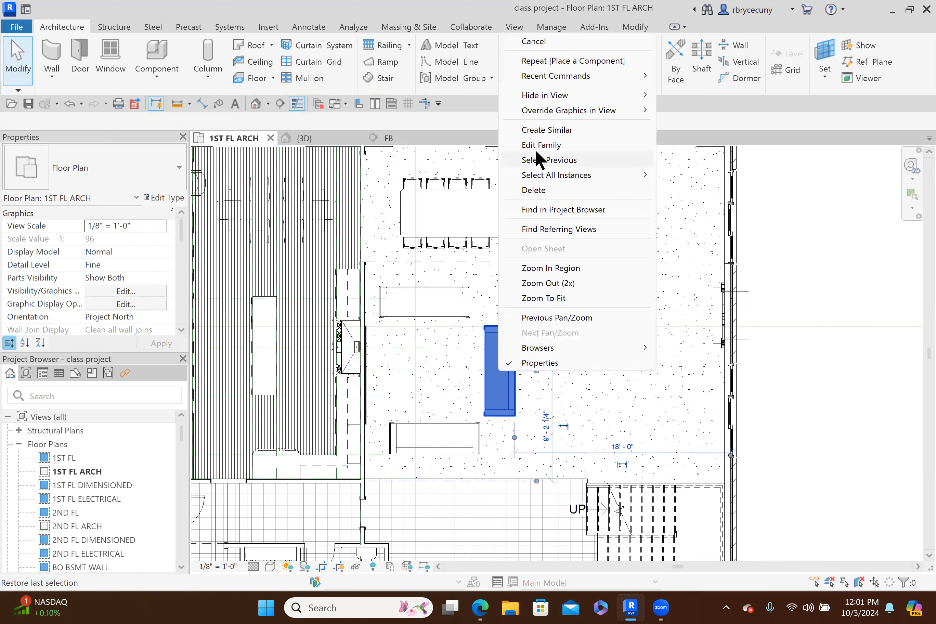
click(540, 130)
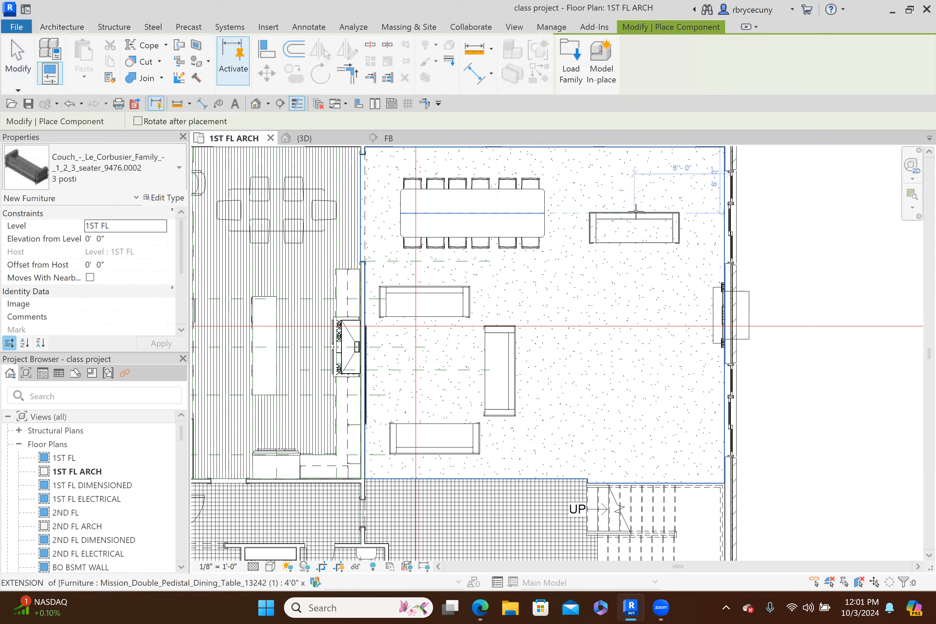
click(641, 215)
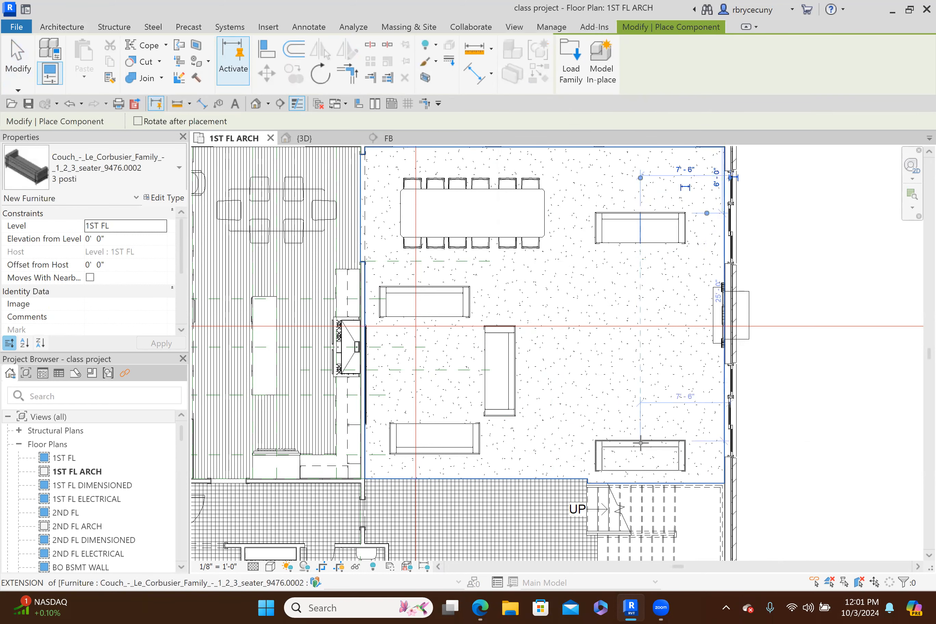
key(space)
key(space)
click(650, 429)
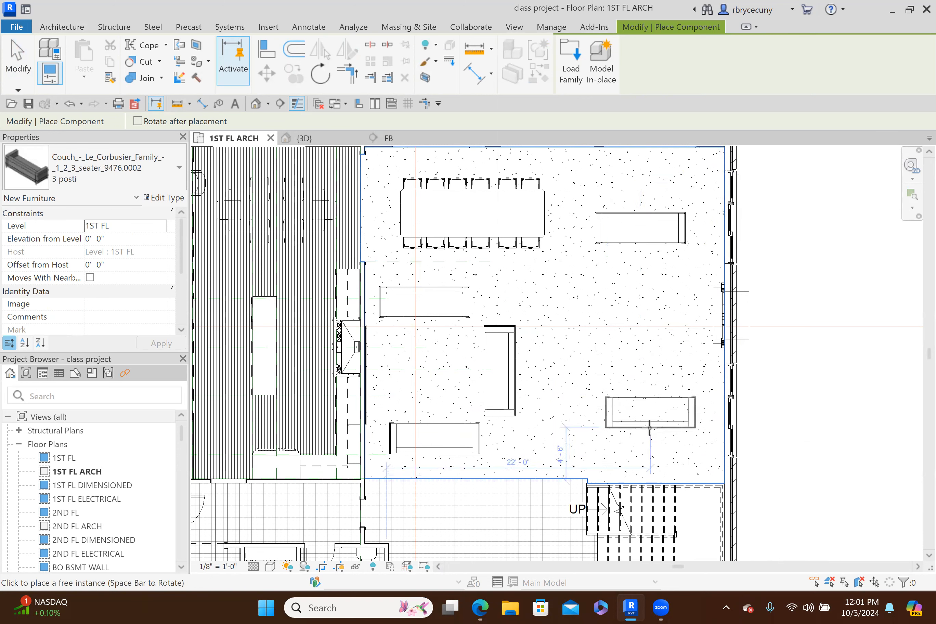
Place a third couch rotated to face the fireplace, closing the U between the two side couches, and end the placement
key(space)
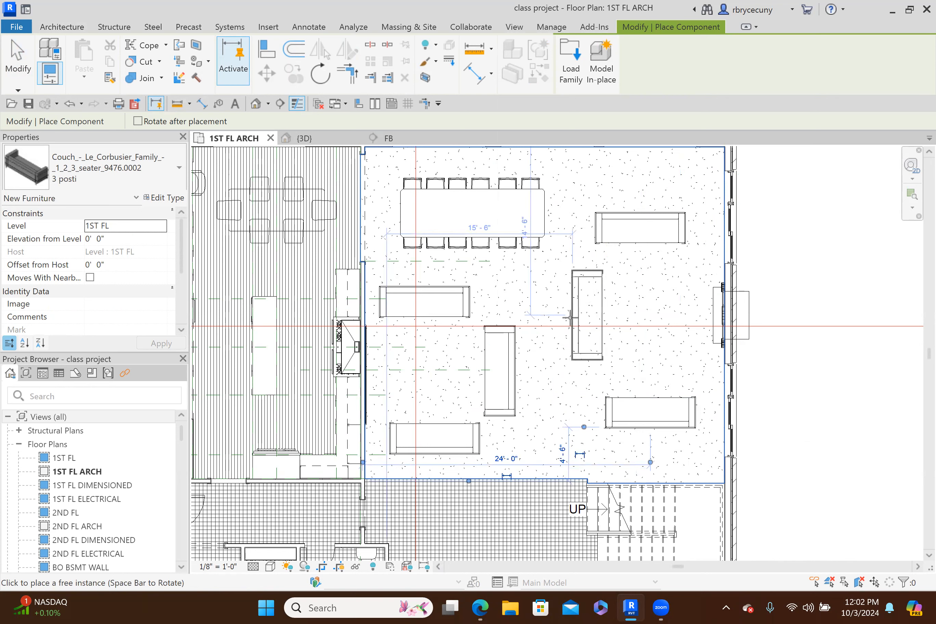
click(567, 318)
key(Escape)
key(Escape)
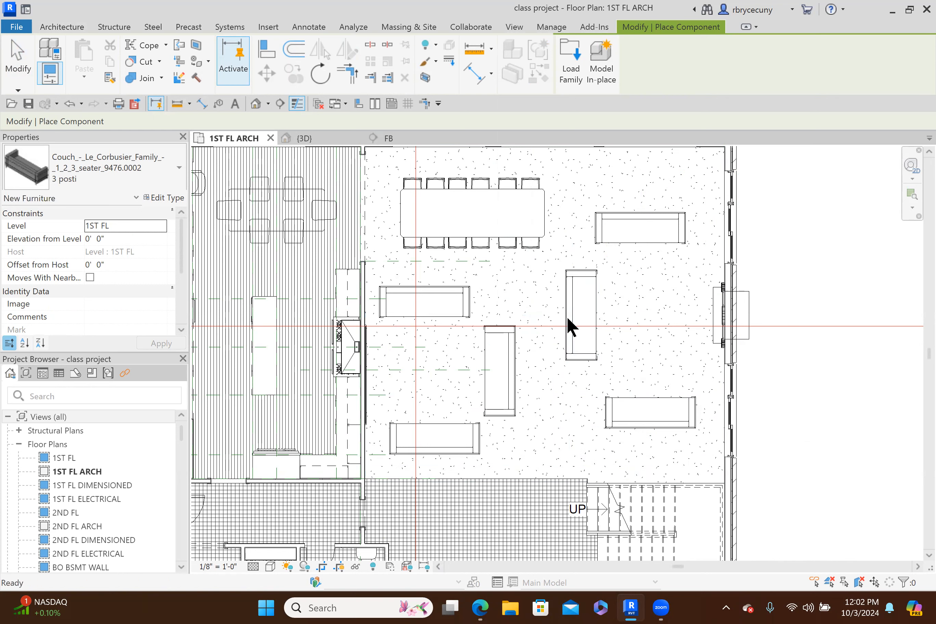
scroll(581, 358, down, 3)
middle_drag(601, 391, 624, 377)
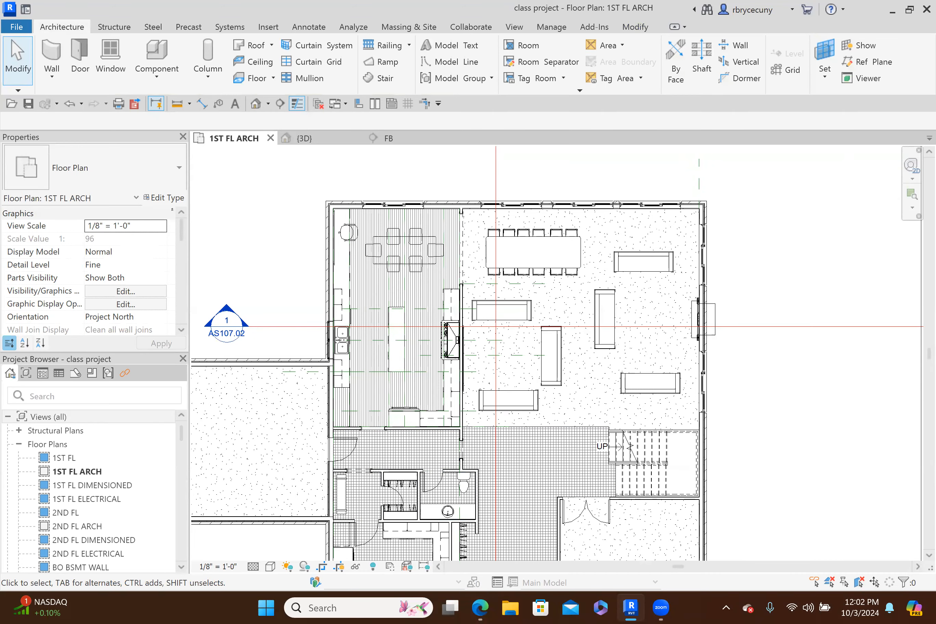
Switch to RevitCity in the web browser and search its downloads for "coffee table"
click(480, 608)
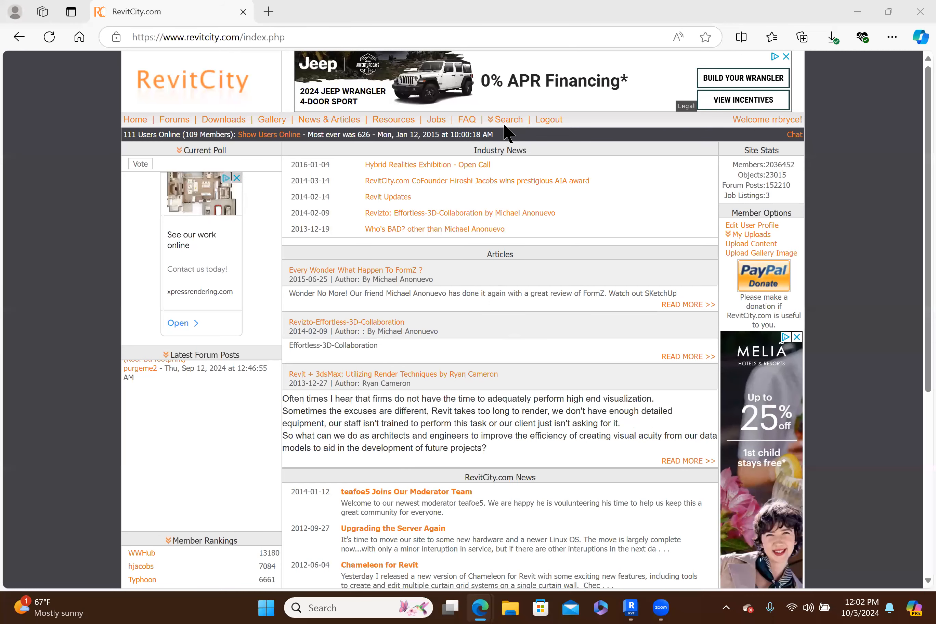
click(516, 134)
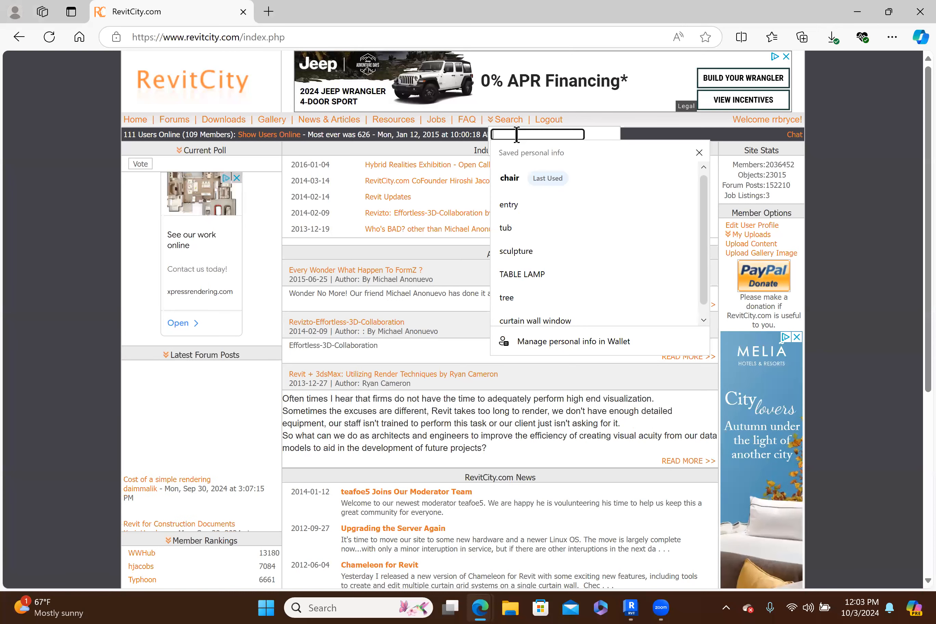
text(coff)
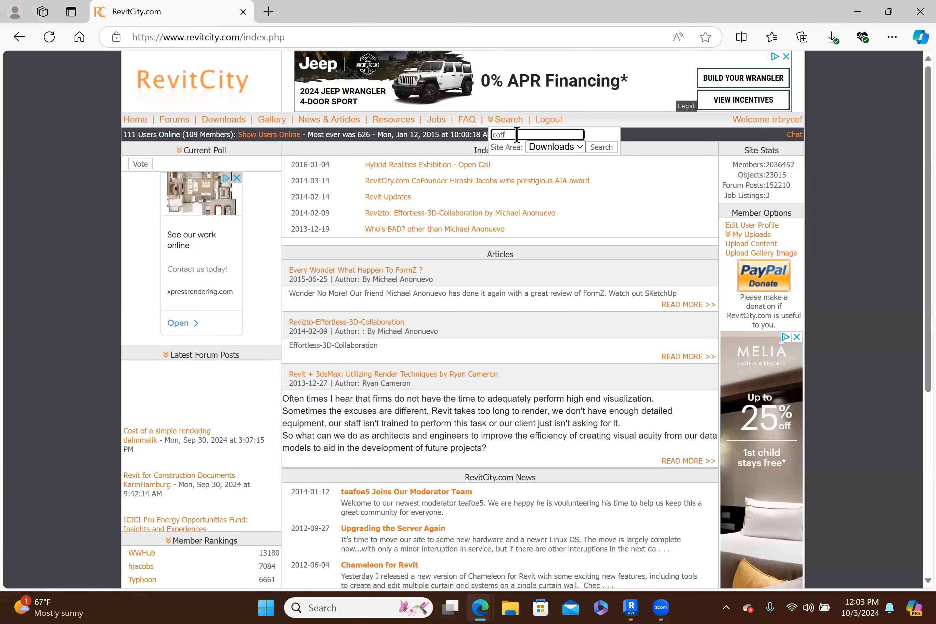
text(ee table)
key(Return)
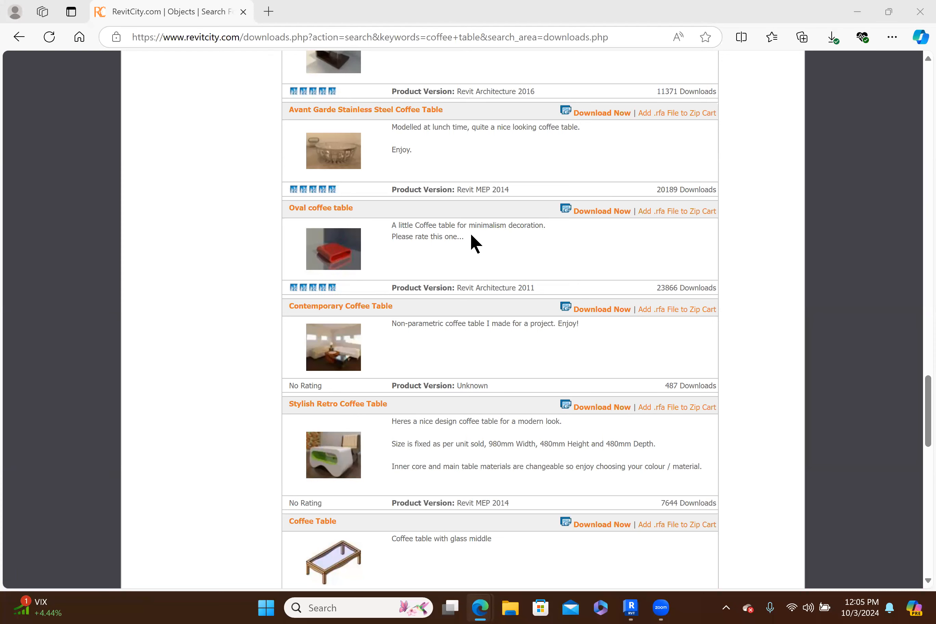
Download the Oval coffee table family and open Oval_coffee_table_10417.rfa in Revit, upgrading the model
click(601, 212)
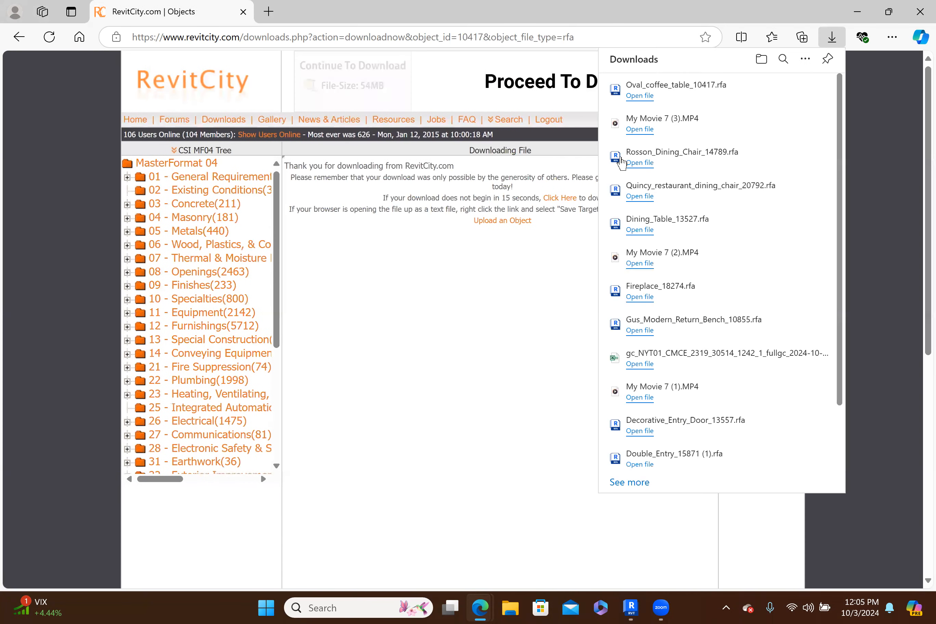
click(636, 94)
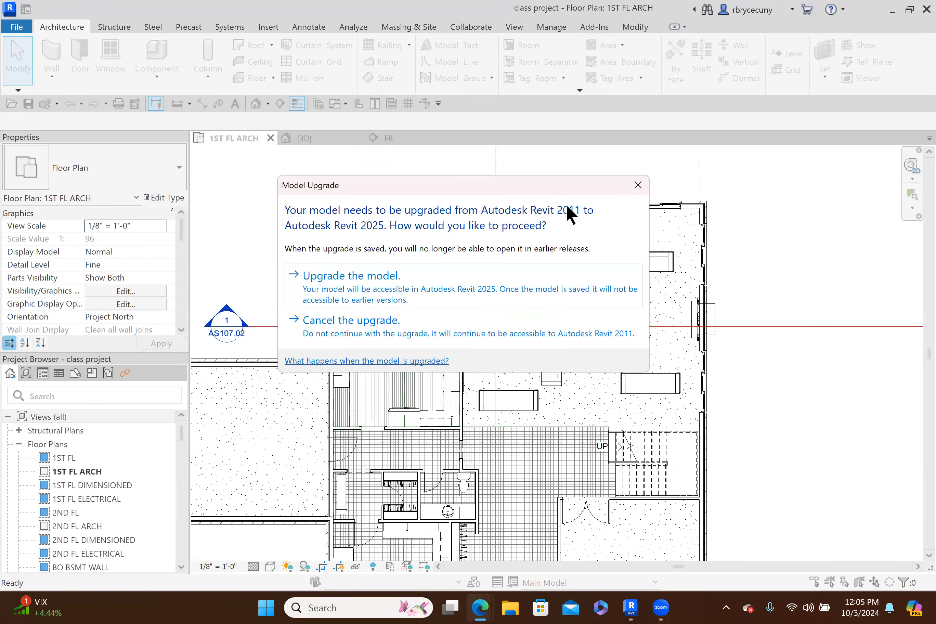
click(343, 275)
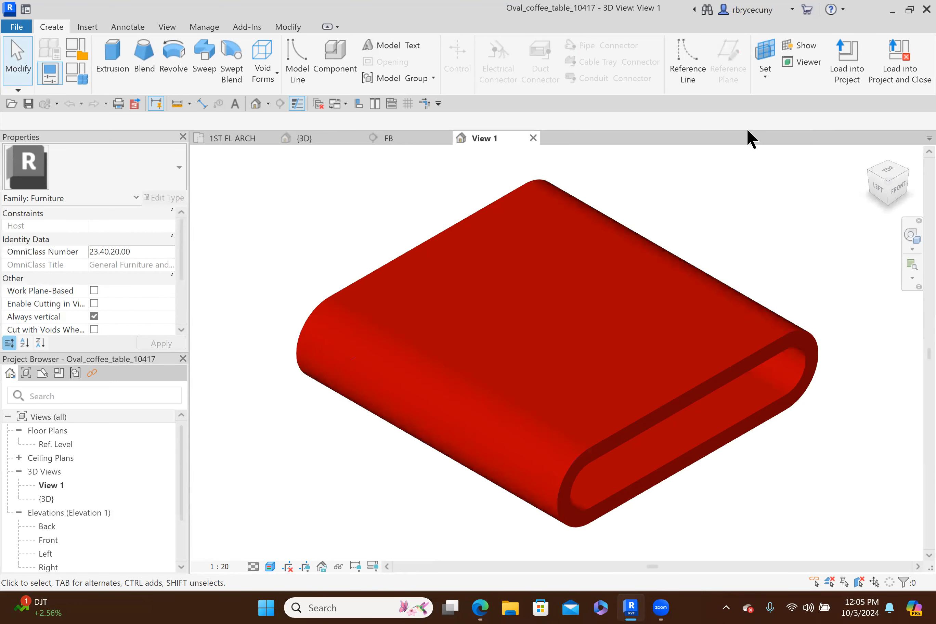
Load the oval coffee table family into the class project, overwriting the existing version
click(848, 71)
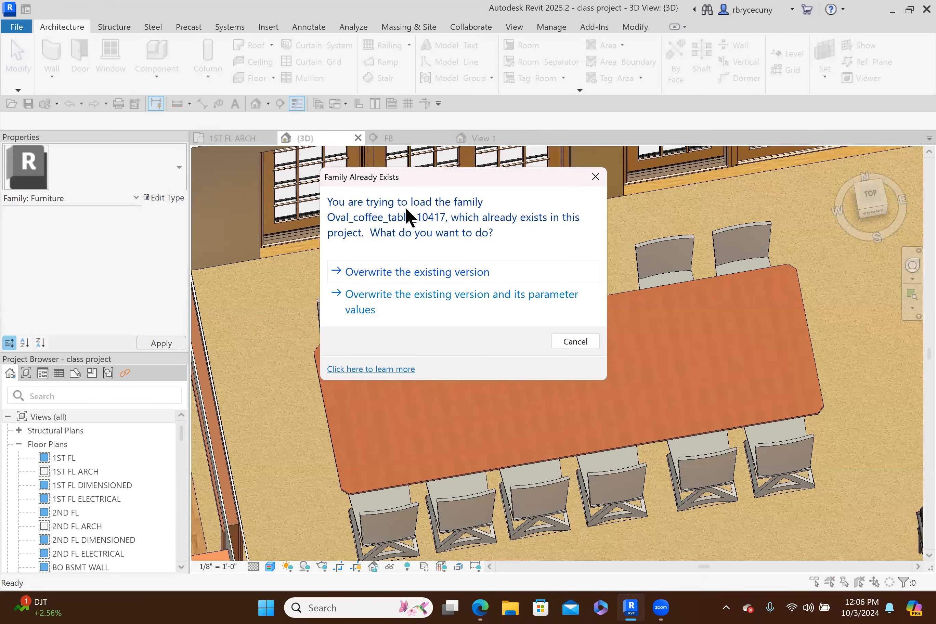
click(373, 276)
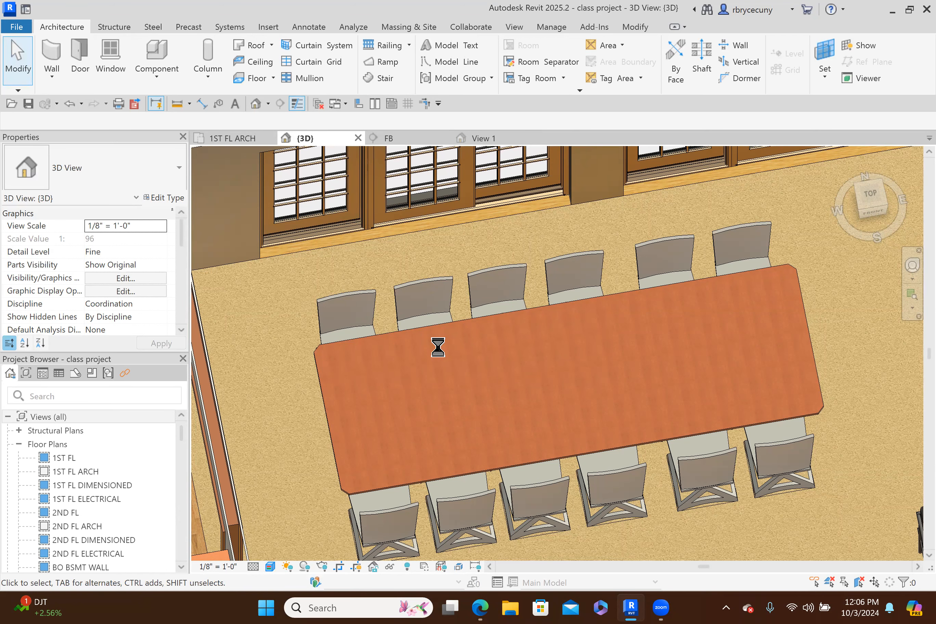
scroll(438, 347, down, 1)
scroll(575, 403, down, 4)
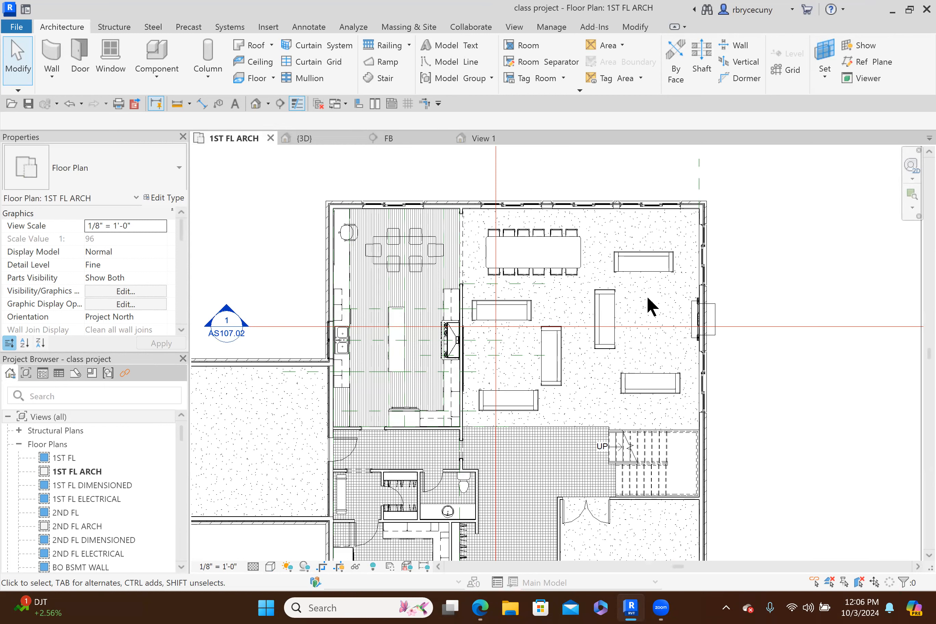
In the 1ST FL ARCH plan, start placing a component using the Oval_coffee_table_10417 type Mesa Sala-Ovalada
click(159, 57)
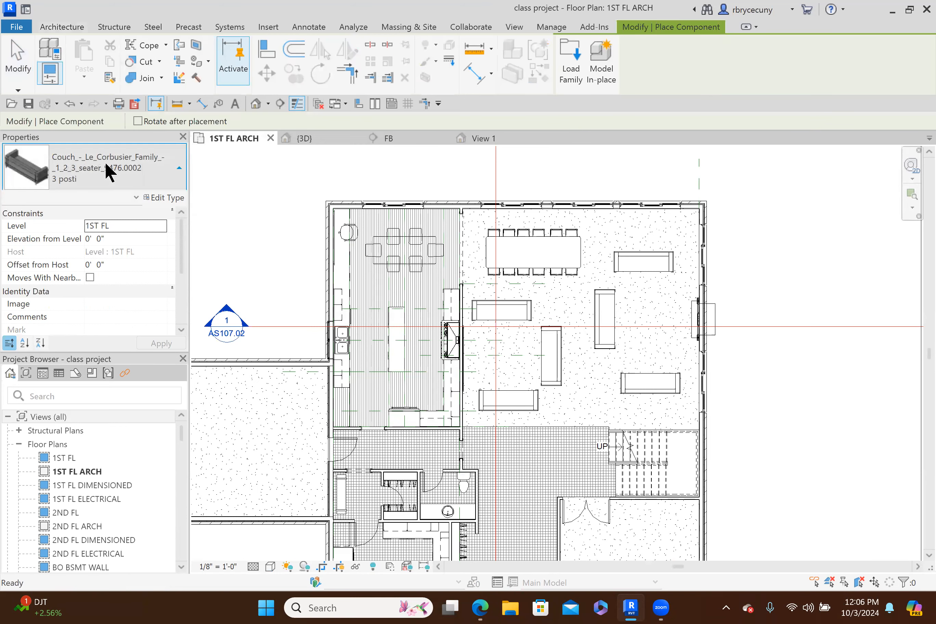
click(106, 171)
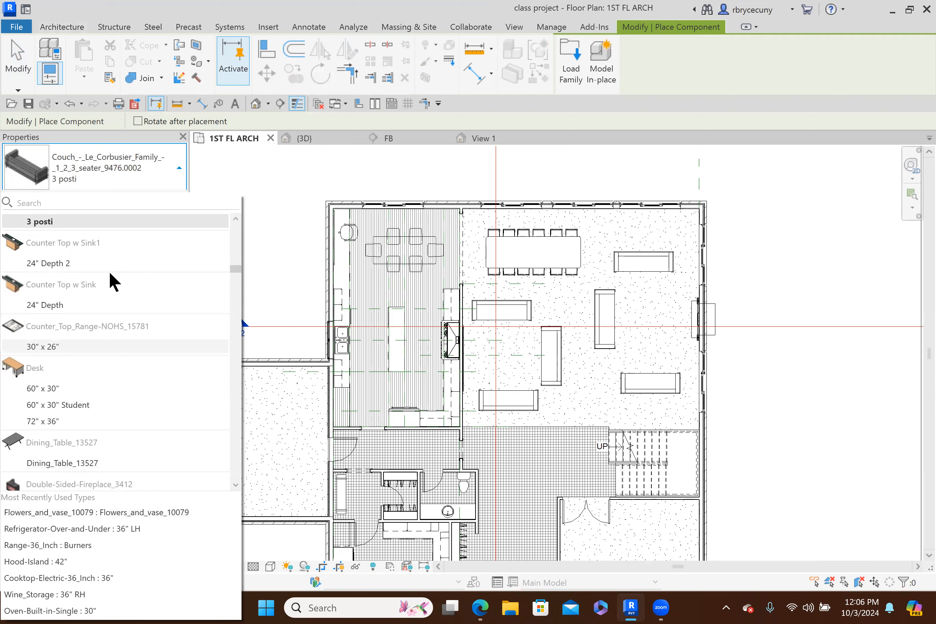
scroll(114, 282, up, 5)
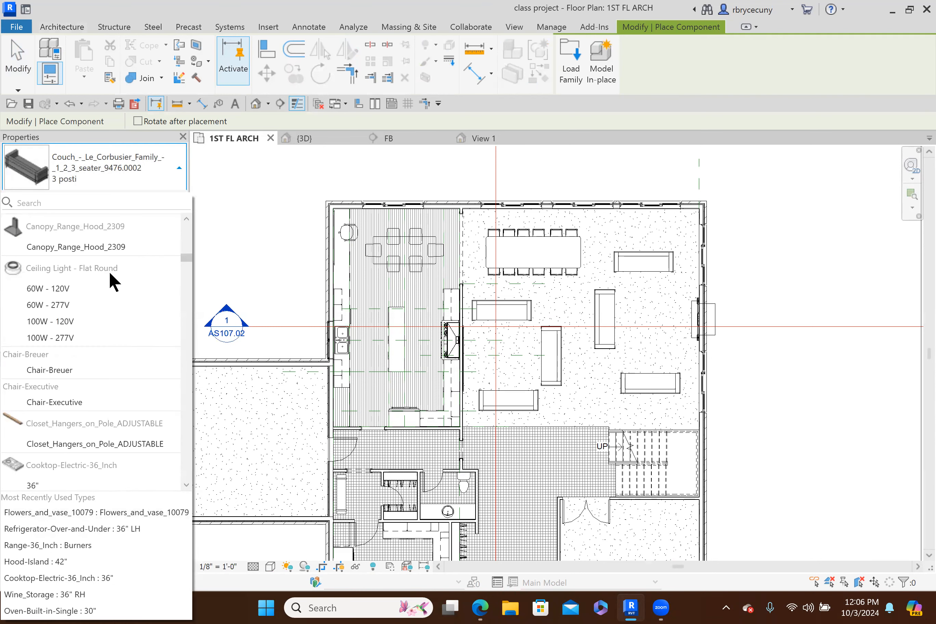
click(52, 202)
text(co)
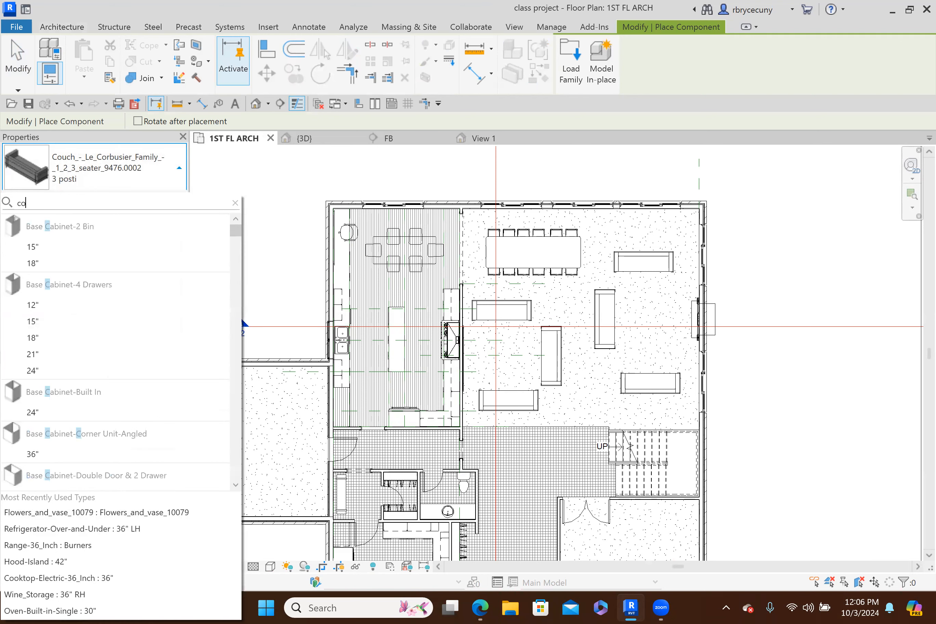
text(ff)
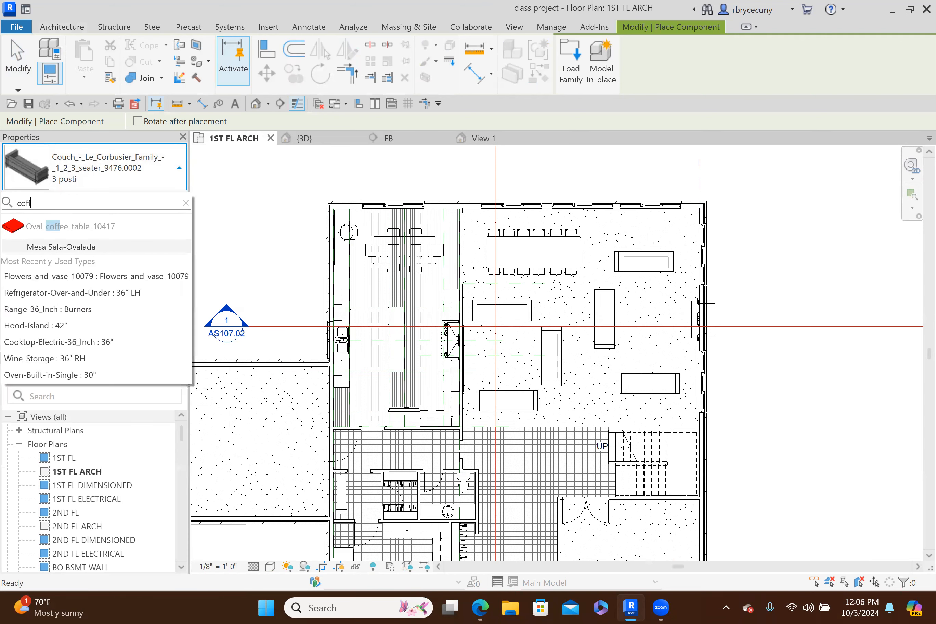
click(51, 247)
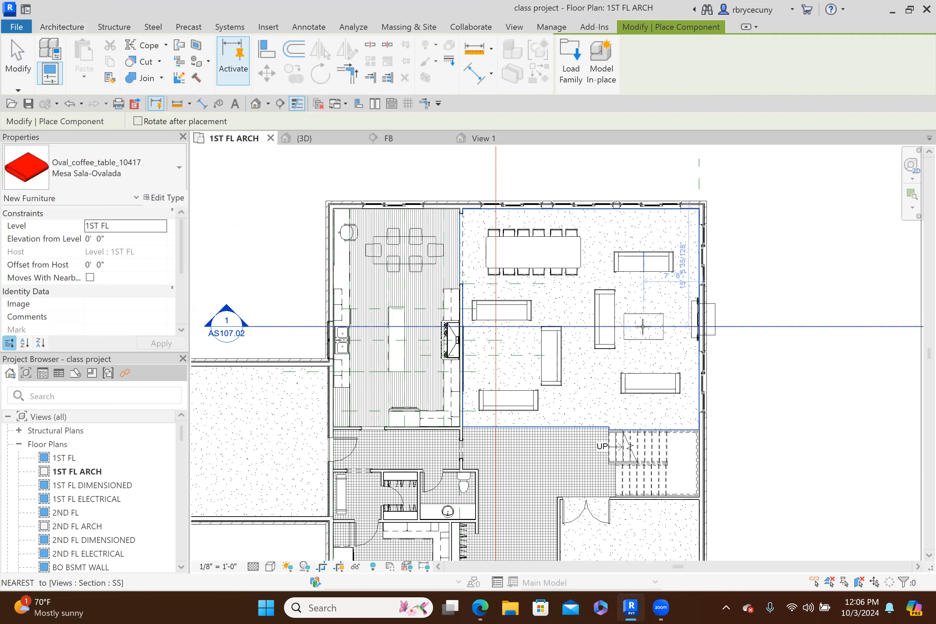
Place two coffee tables rotated 90°, one inside the couch group at the fireplace and one inside the couch group at the TV
key(space)
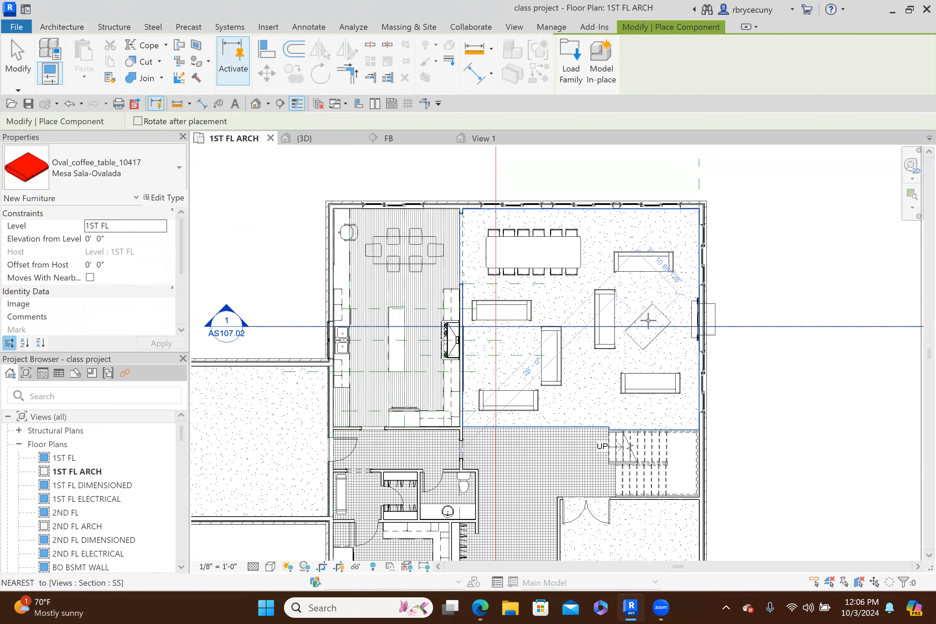
key(space)
click(648, 319)
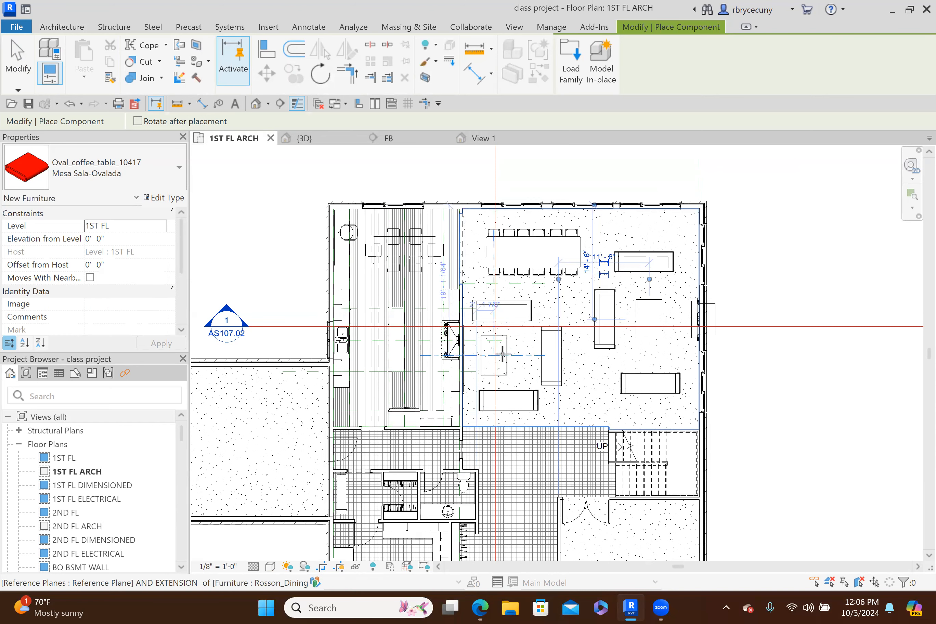
click(509, 355)
key(Escape)
key(Escape)
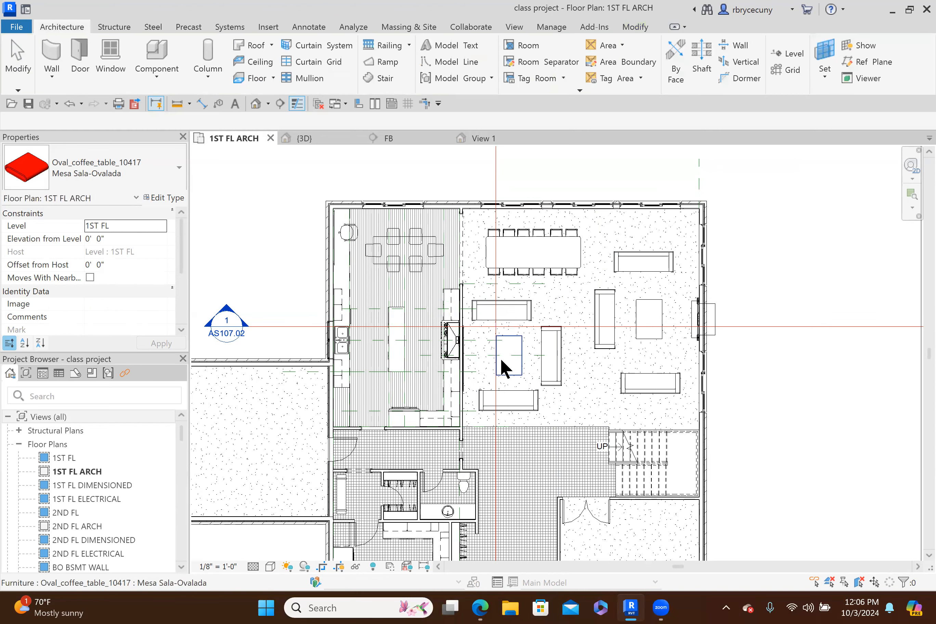
click(501, 358)
scroll(520, 338, down, 2)
middle_drag(530, 332, 505, 292)
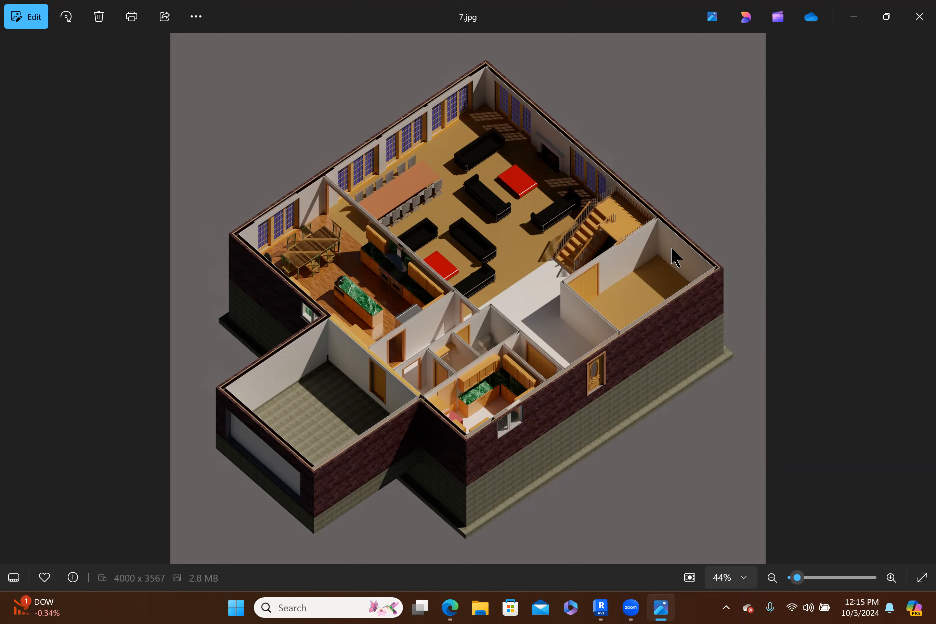
Put away the rendered image, switch to Revit and set the {3D} view's rendering sun setting to Sunlight from Top Left
click(854, 18)
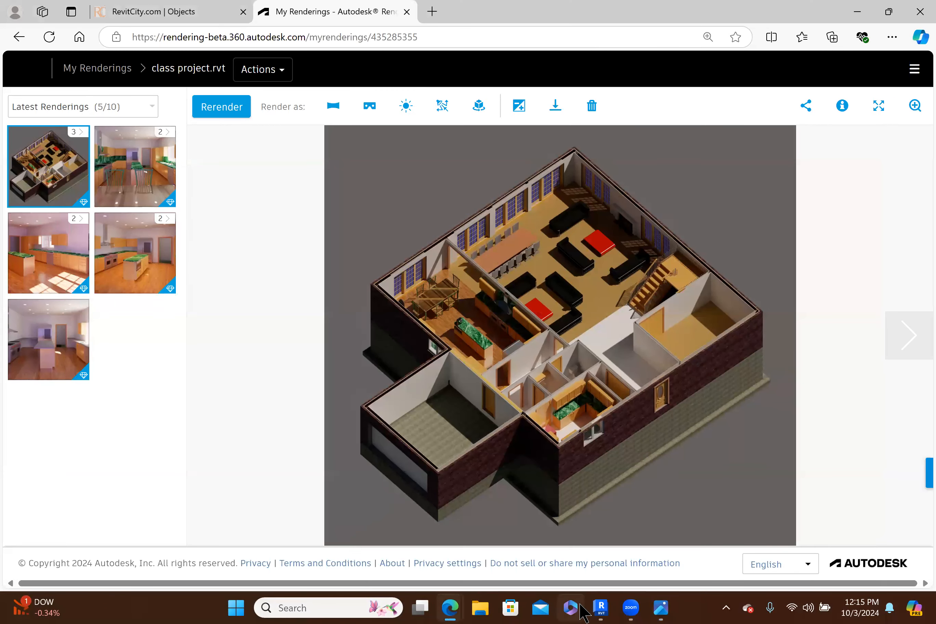
click(601, 608)
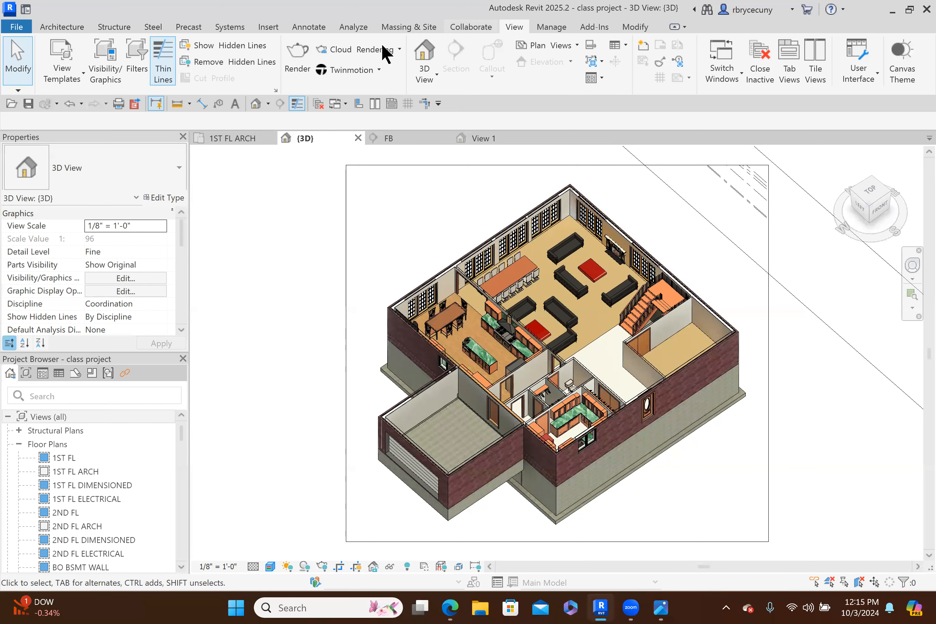
click(297, 58)
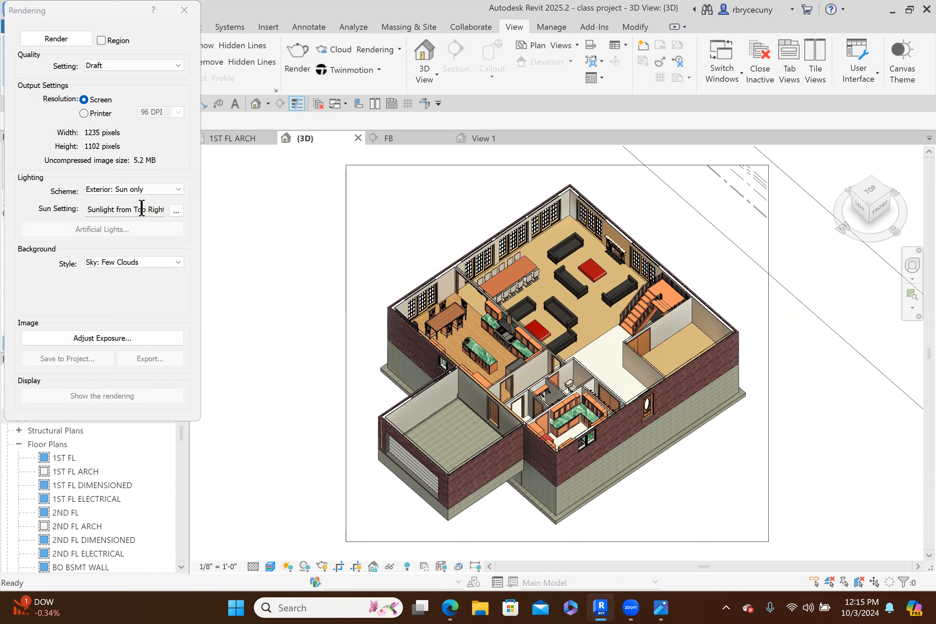
click(175, 209)
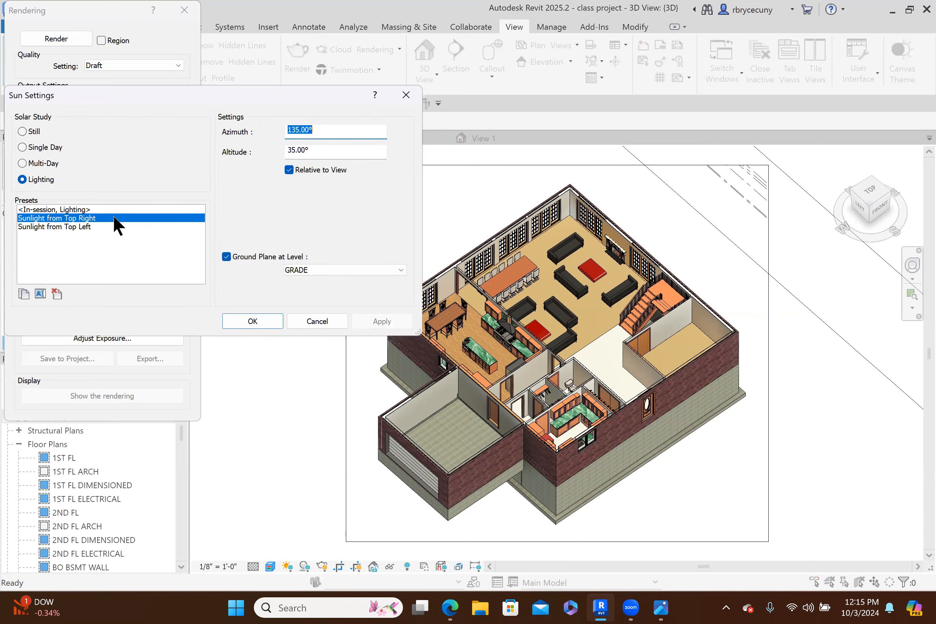
click(89, 227)
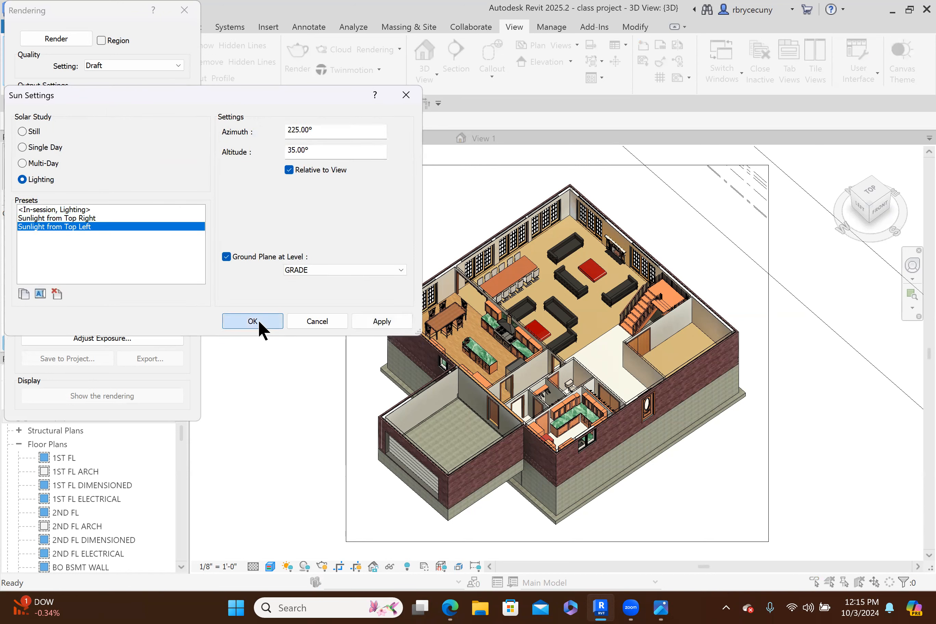
click(259, 321)
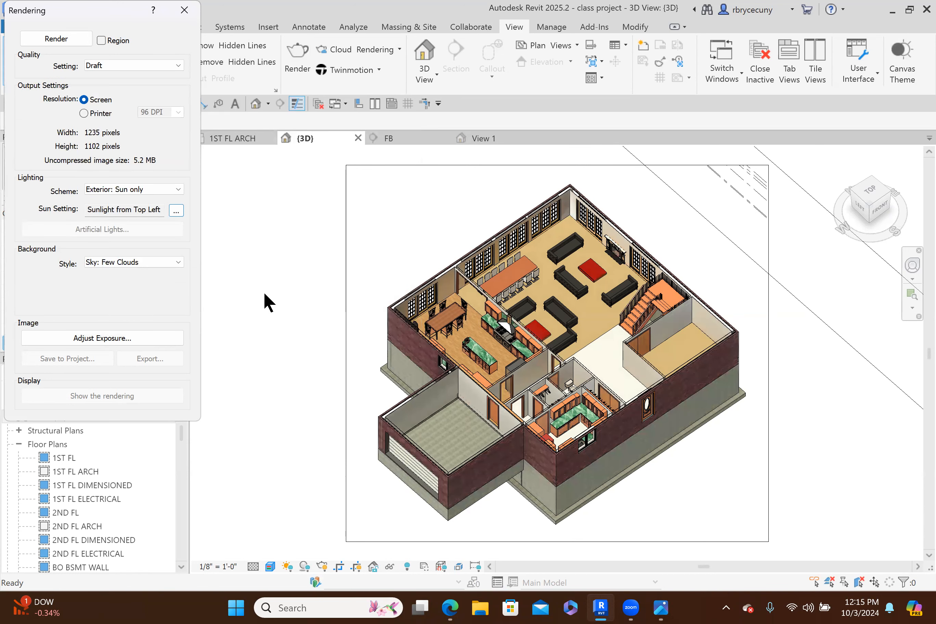